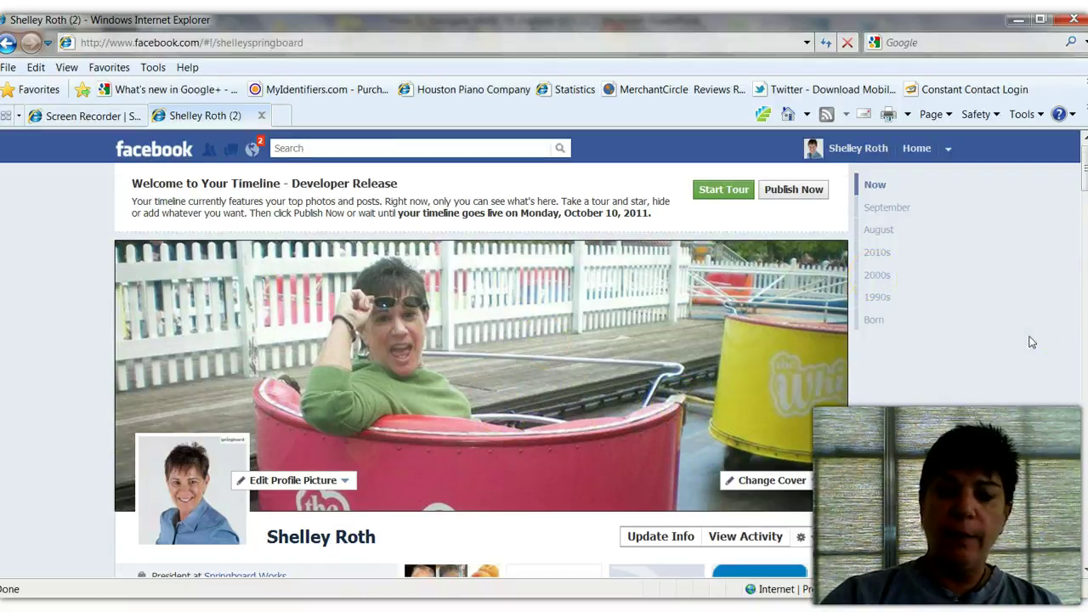
Look over the timeline's cover photo, profile summary and date navigation.
{"action": "scroll", "coordinate": [1031, 342], "scroll_direction": "down", "scroll_amount": 2}
{"action": "left_click", "coordinate": [955, 324]}
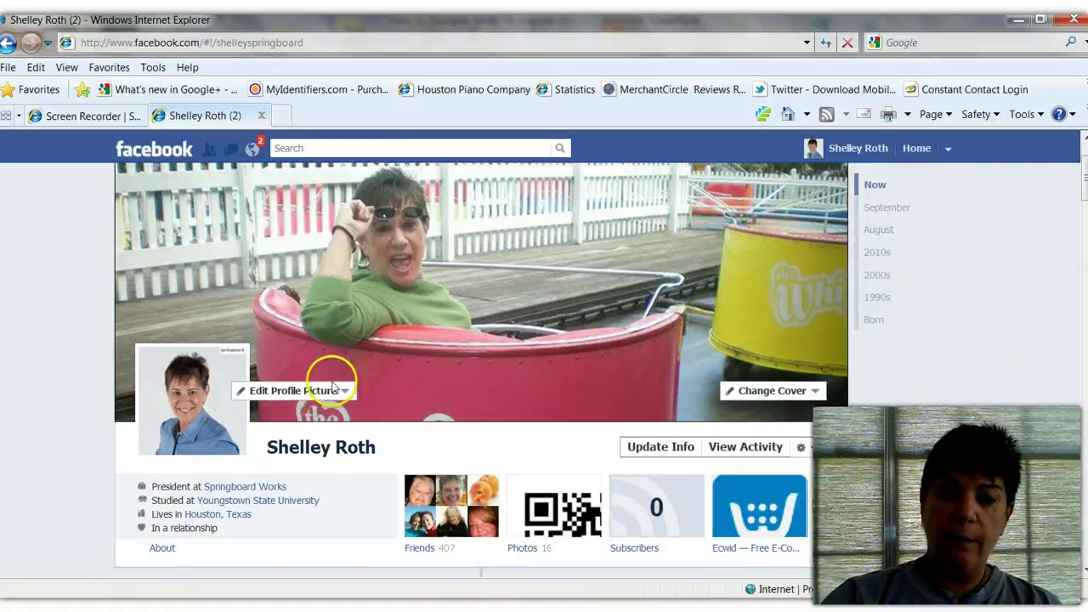
{"action": "scroll", "coordinate": [671, 306], "scroll_direction": "down", "scroll_amount": 2}
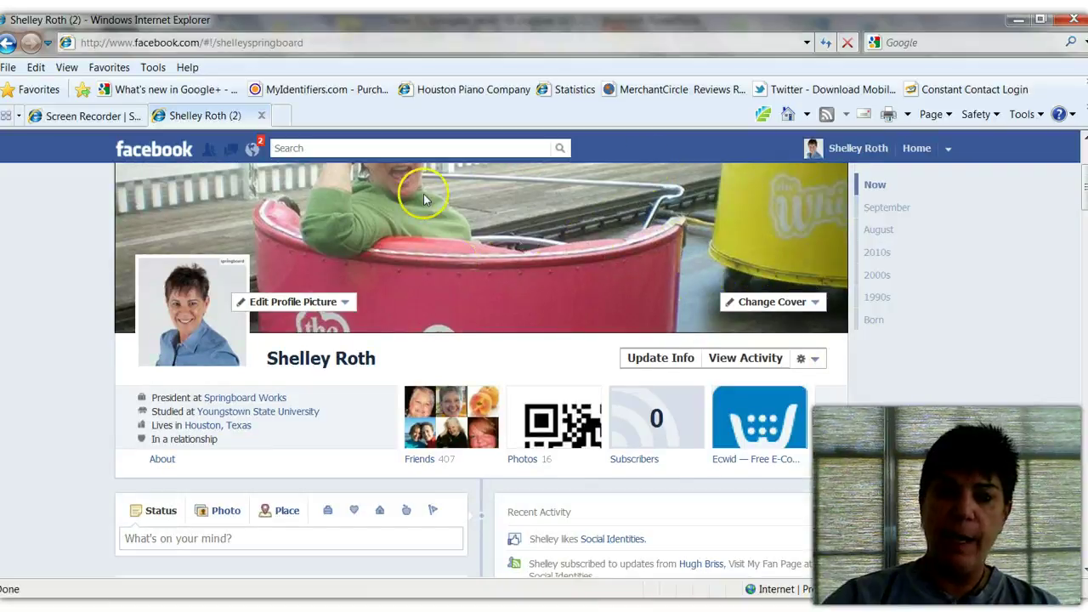
{"action": "scroll", "coordinate": [779, 212], "scroll_direction": "up", "scroll_amount": 1}
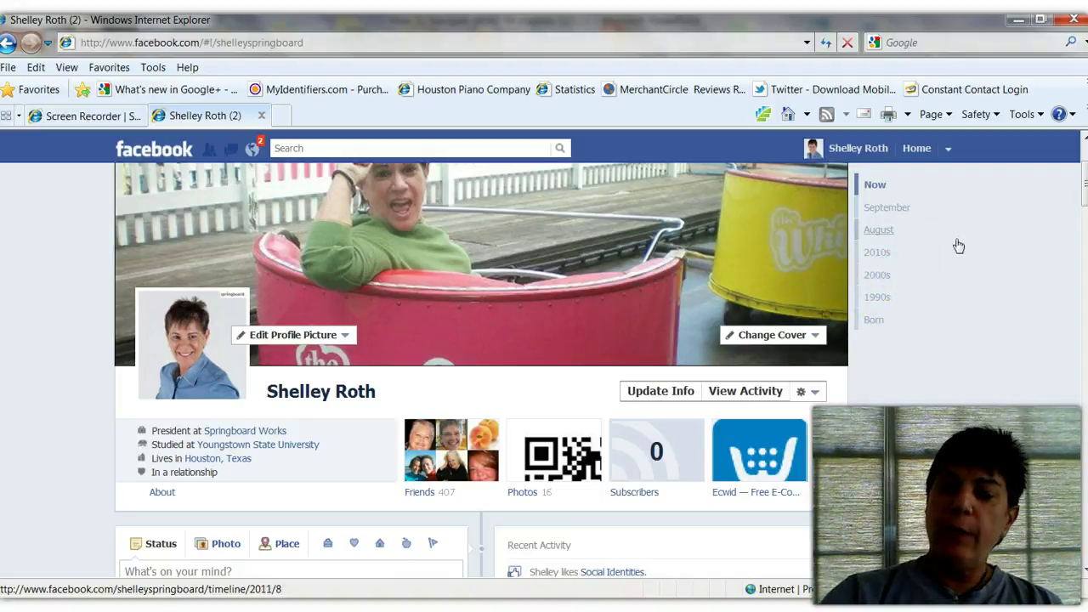
{"action": "left_click", "coordinate": [927, 291]}
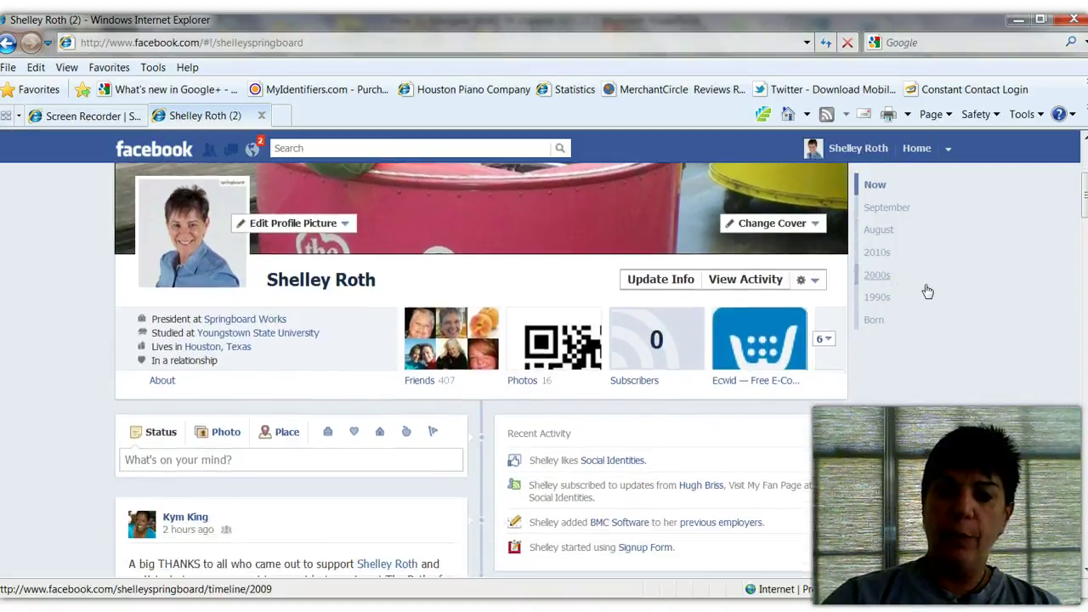
{"action": "scroll", "coordinate": [927, 292], "scroll_direction": "down", "scroll_amount": 1}
{"action": "scroll", "coordinate": [928, 291], "scroll_direction": "up", "scroll_amount": 1}
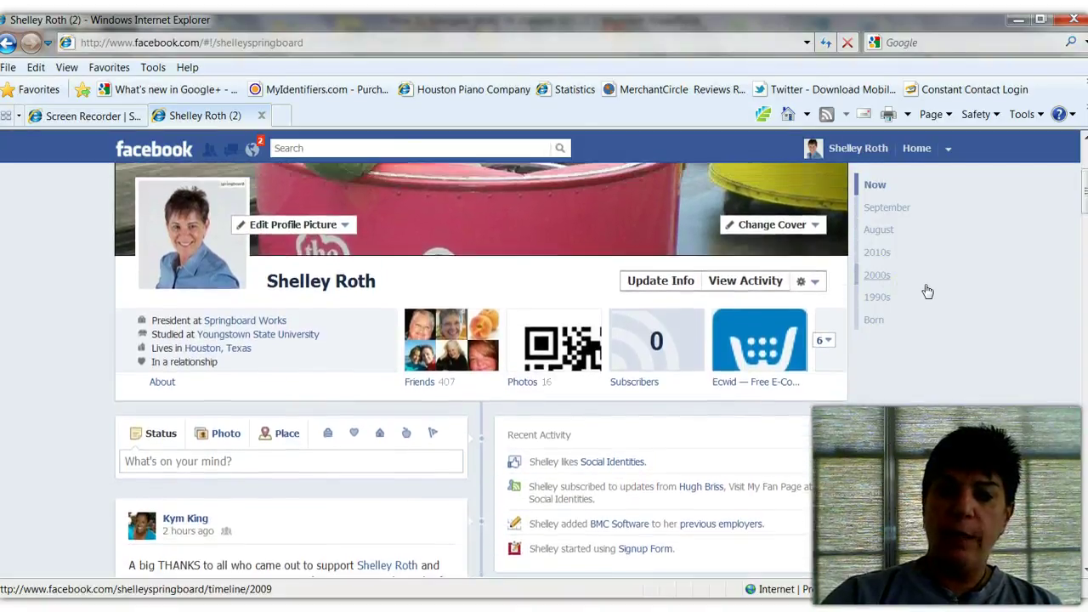
Open the profile's Update Info page, review the Work and Education entries, and return to the timeline.
{"action": "left_click", "coordinate": [676, 327]}
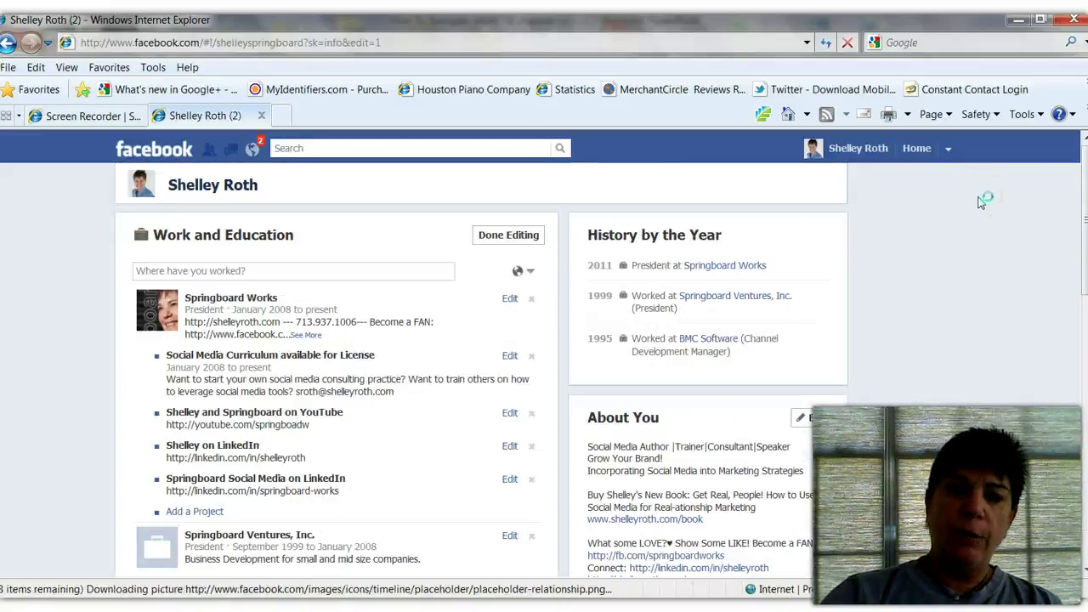
{"action": "scroll", "coordinate": [358, 336], "scroll_direction": "down", "scroll_amount": 2}
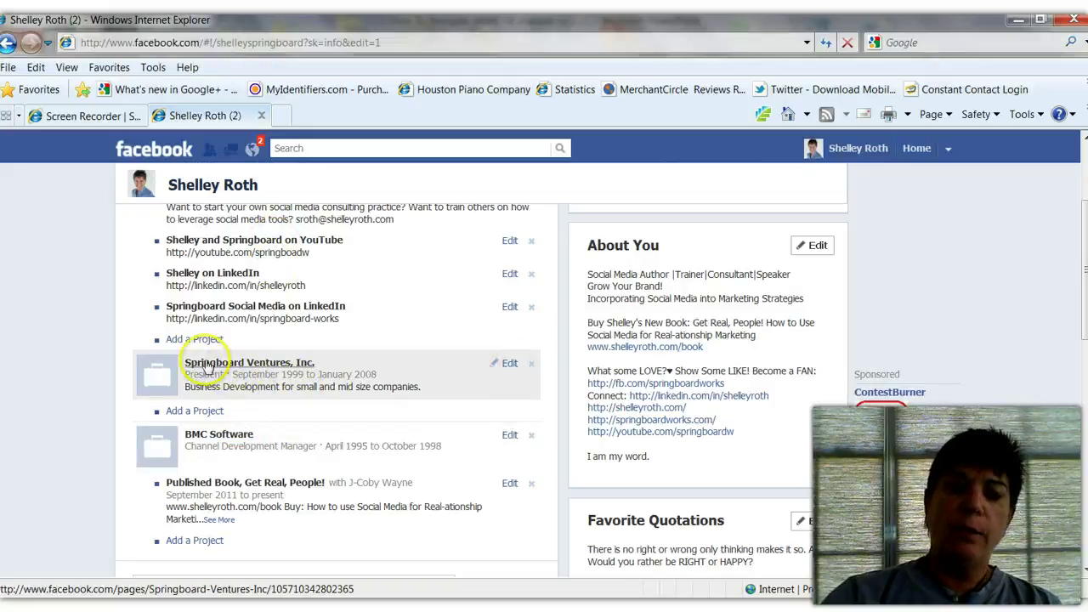
{"action": "mouse_move", "coordinate": [278, 372]}
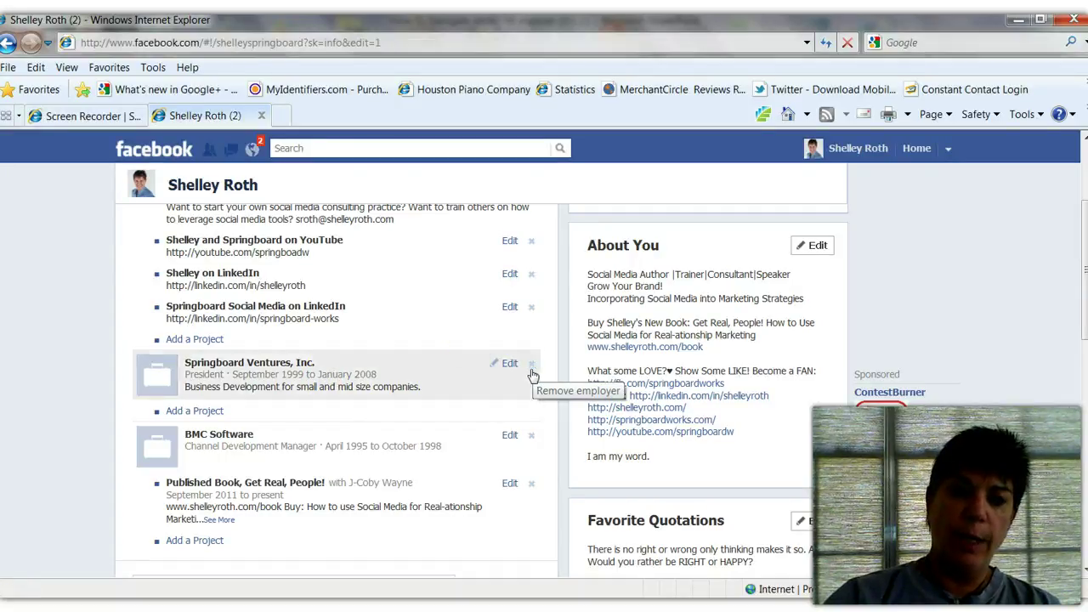
{"action": "left_click", "coordinate": [275, 260]}
{"action": "scroll", "coordinate": [280, 264], "scroll_direction": "up", "scroll_amount": 2}
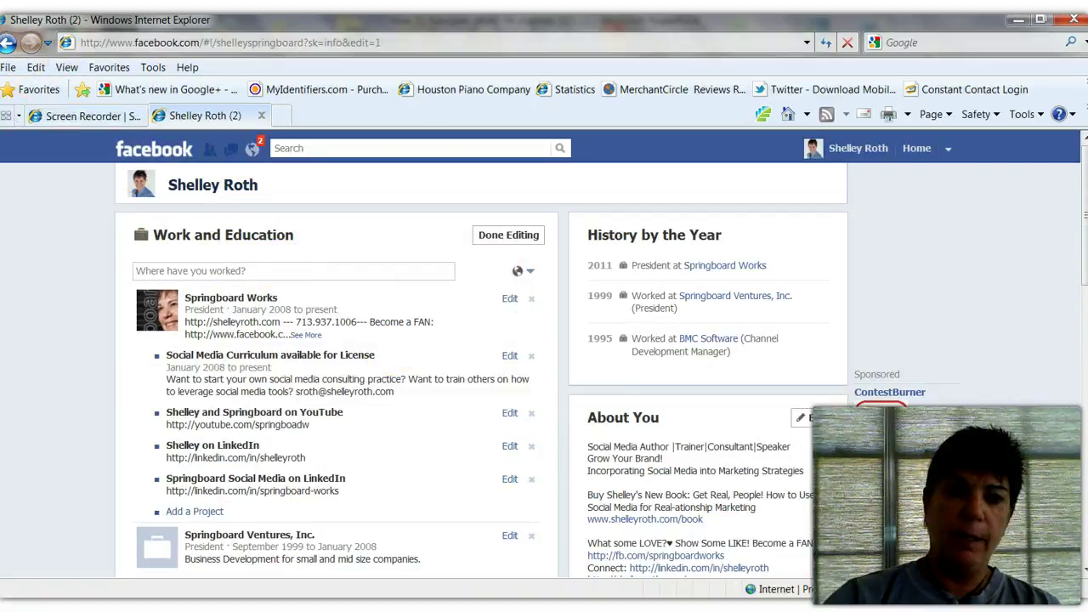
{"action": "left_click", "coordinate": [7, 44]}
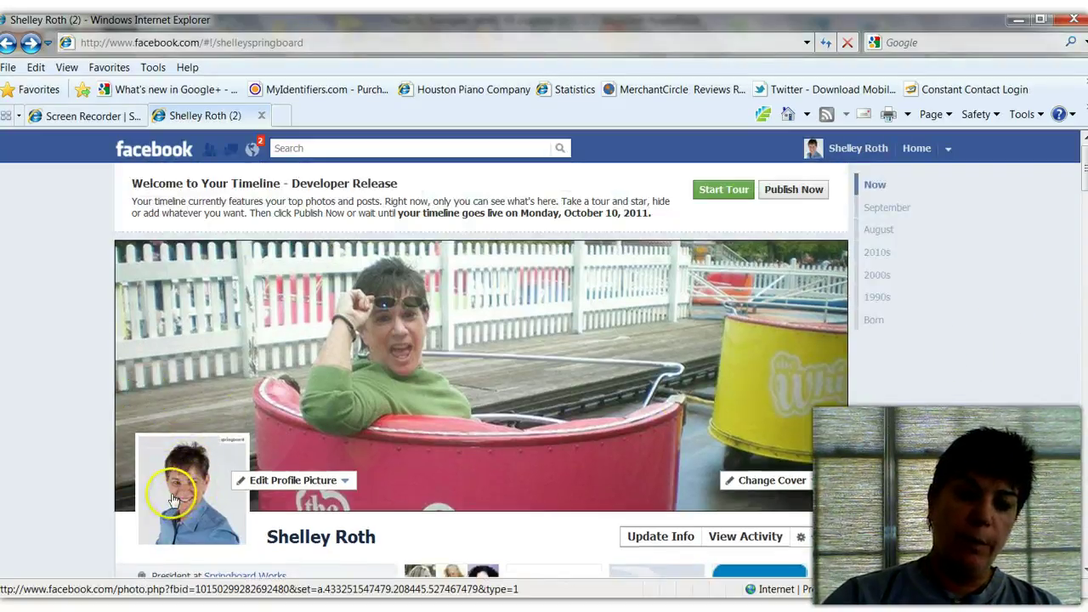
Review the timeline's profile summary, friends, photos and apps tiles, Recent Activity box and status composer.
{"action": "scroll", "coordinate": [999, 338], "scroll_direction": "down", "scroll_amount": 3}
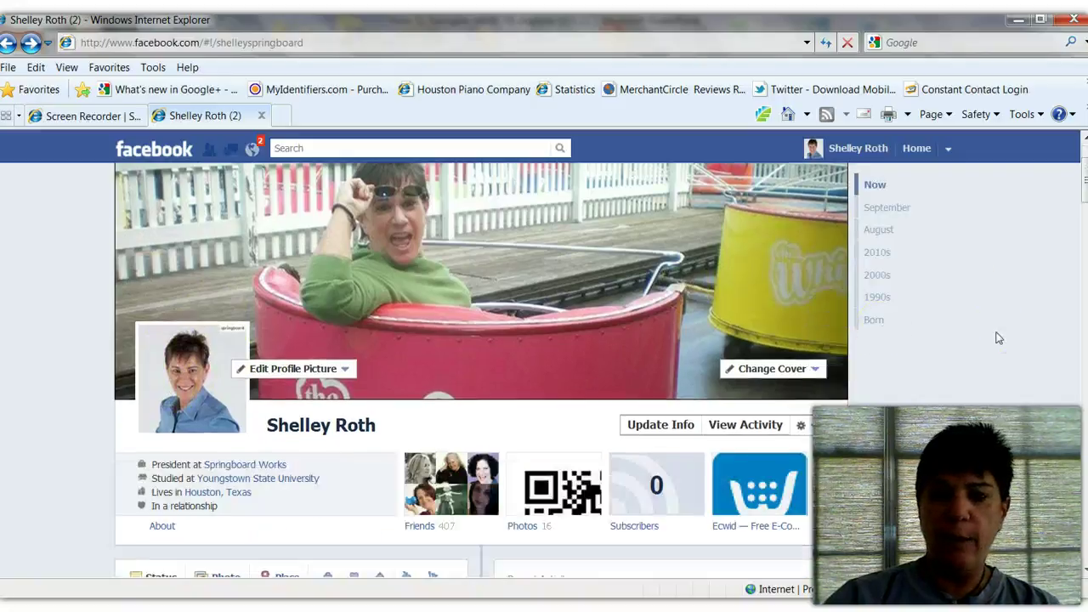
{"action": "scroll", "coordinate": [999, 338], "scroll_direction": "down", "scroll_amount": 1}
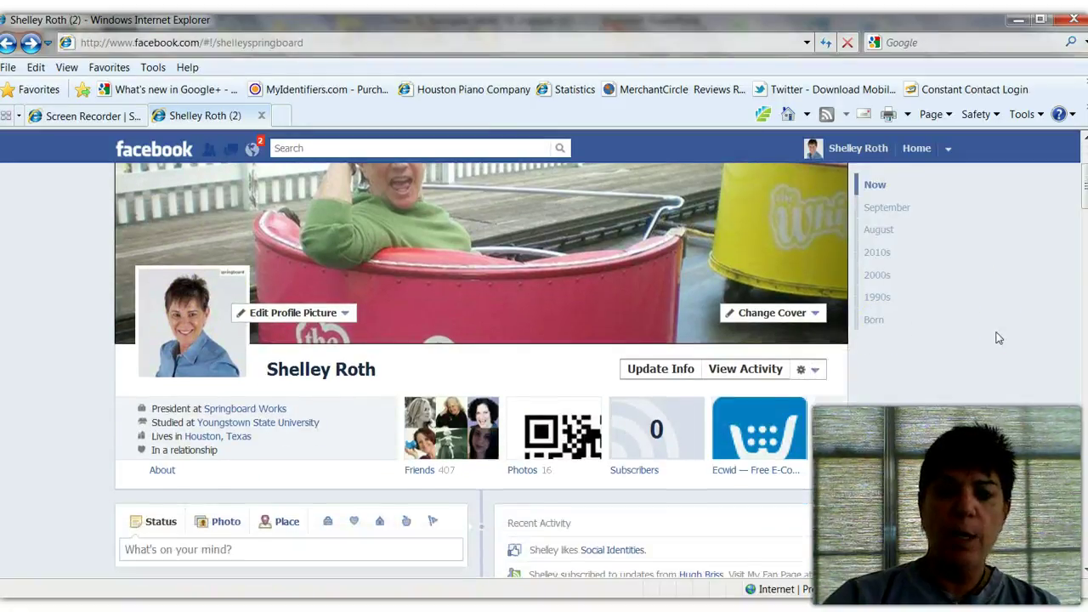
{"action": "scroll", "coordinate": [996, 336], "scroll_direction": "down", "scroll_amount": 2}
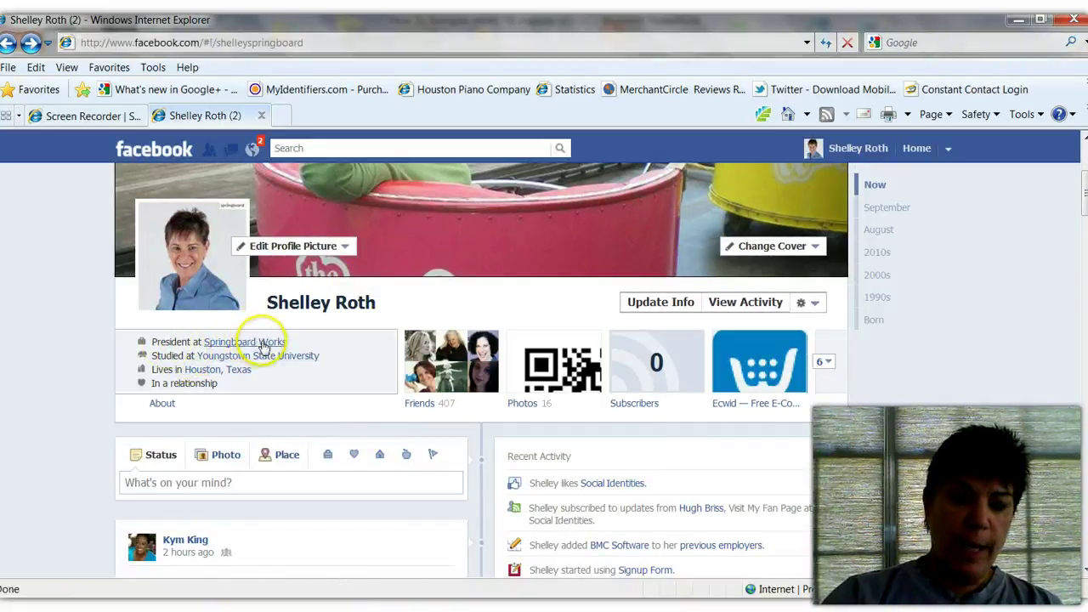
{"action": "mouse_move", "coordinate": [277, 347]}
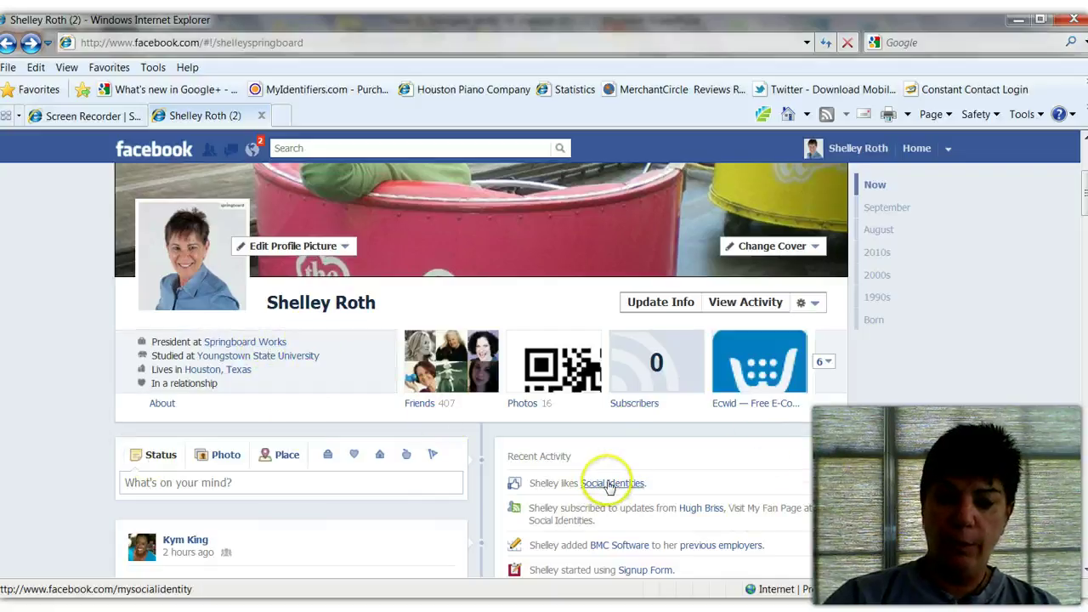
{"action": "mouse_move", "coordinate": [609, 487]}
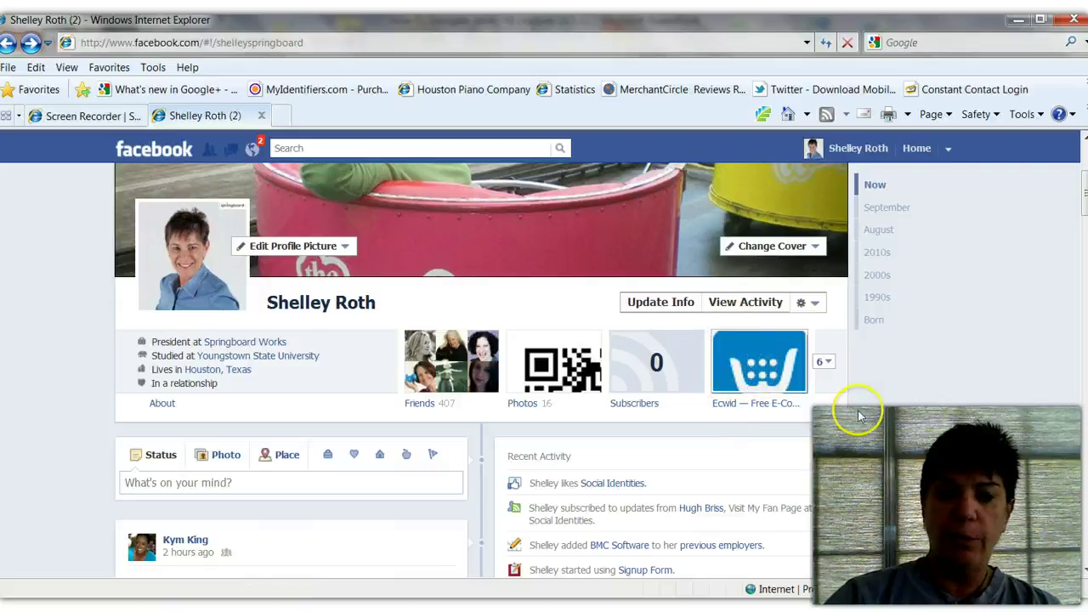
{"action": "scroll", "coordinate": [930, 347], "scroll_direction": "down", "scroll_amount": 1}
{"action": "scroll", "coordinate": [930, 352], "scroll_direction": "down", "scroll_amount": 1}
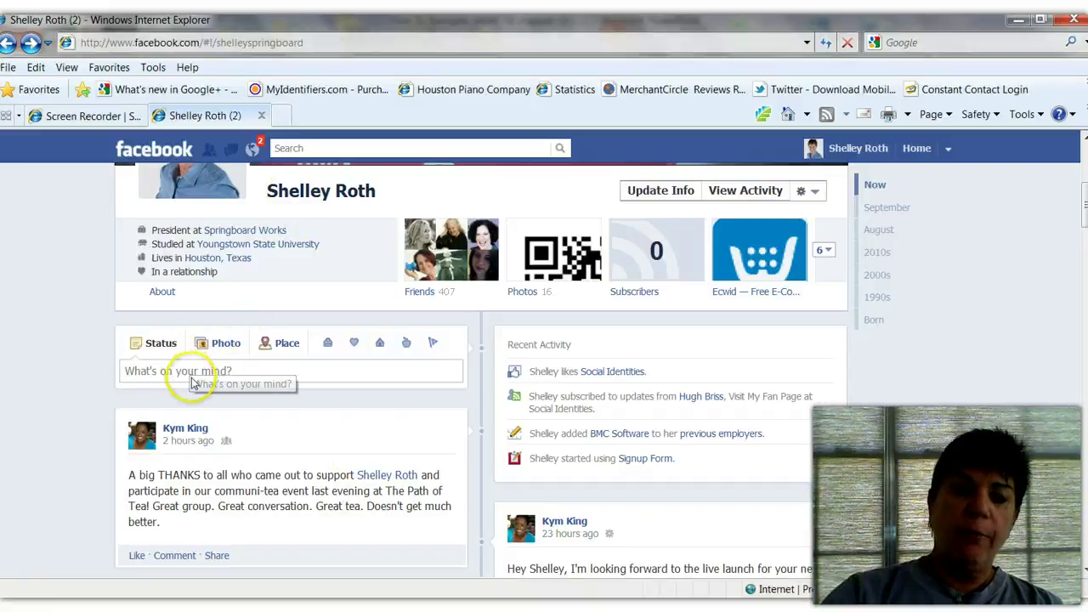
Check the work and relationship life event choices and open a Got Engaged event form.
{"action": "left_click", "coordinate": [328, 343]}
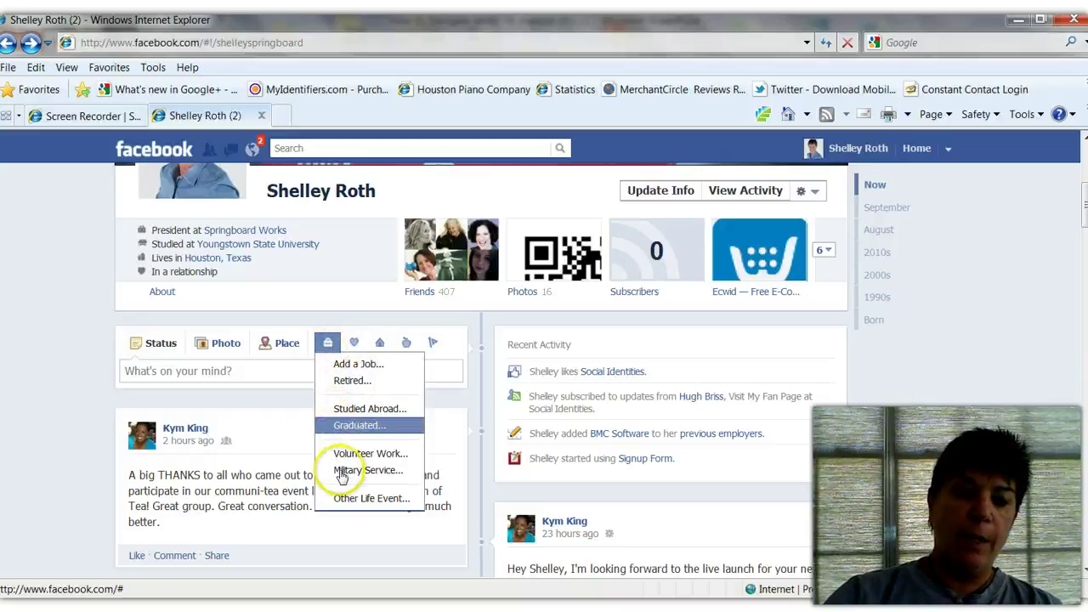
{"action": "mouse_move", "coordinate": [354, 343]}
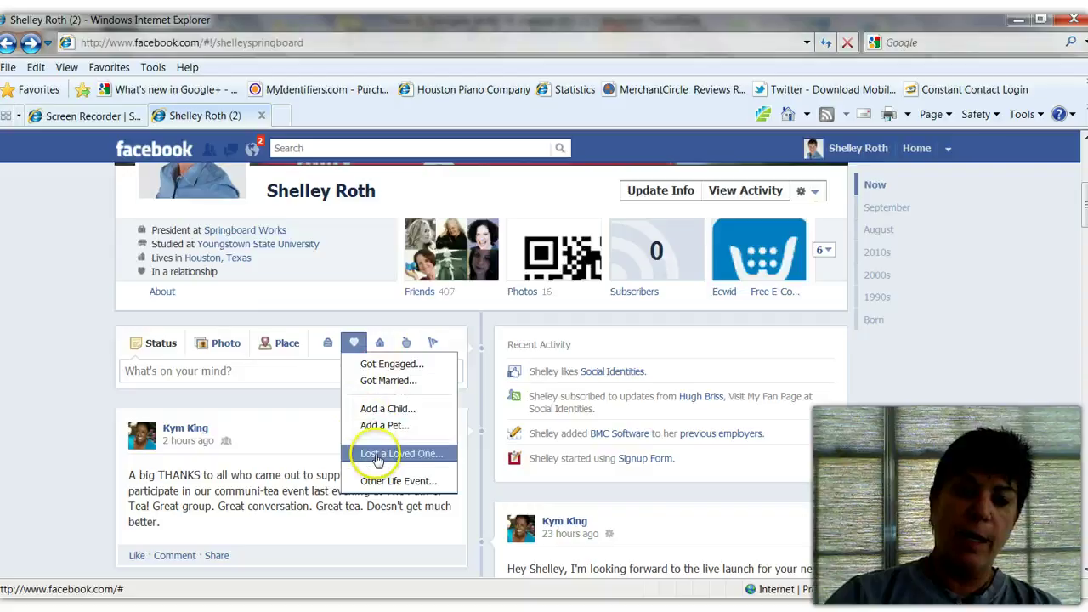
{"action": "left_click", "coordinate": [379, 366]}
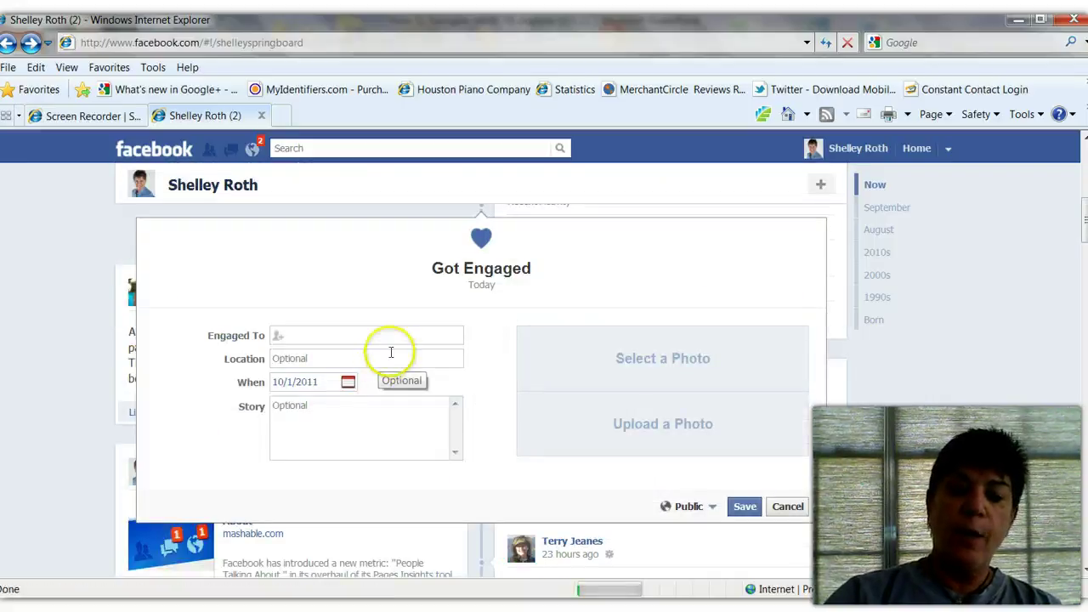
Inspect the Got Engaged event's audience and custom privacy options, and cancel both without saving.
{"action": "left_click", "coordinate": [713, 508]}
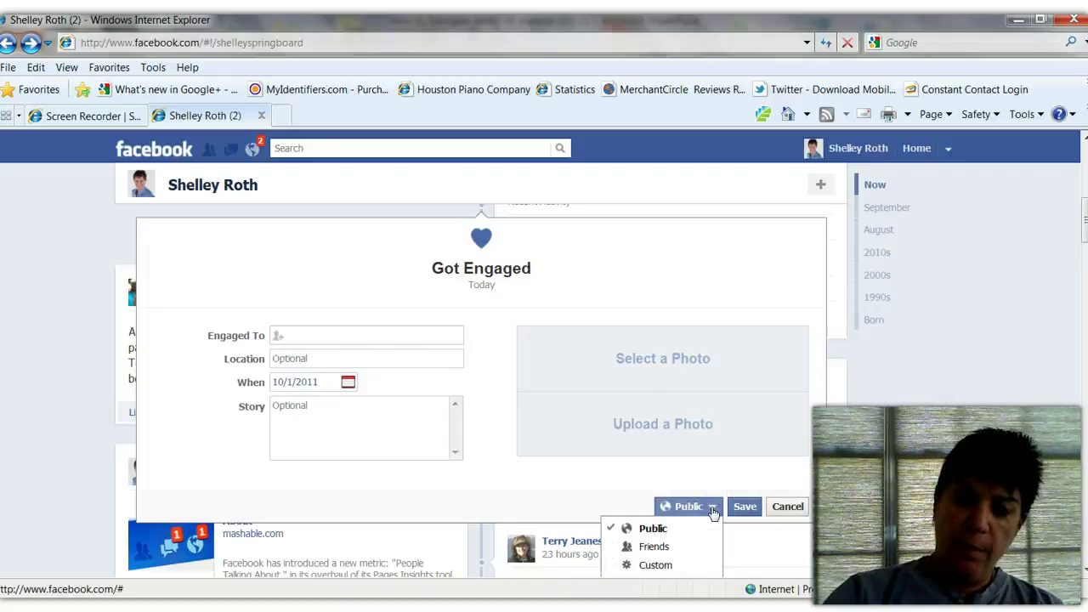
{"action": "scroll", "coordinate": [680, 511], "scroll_direction": "down", "scroll_amount": 2}
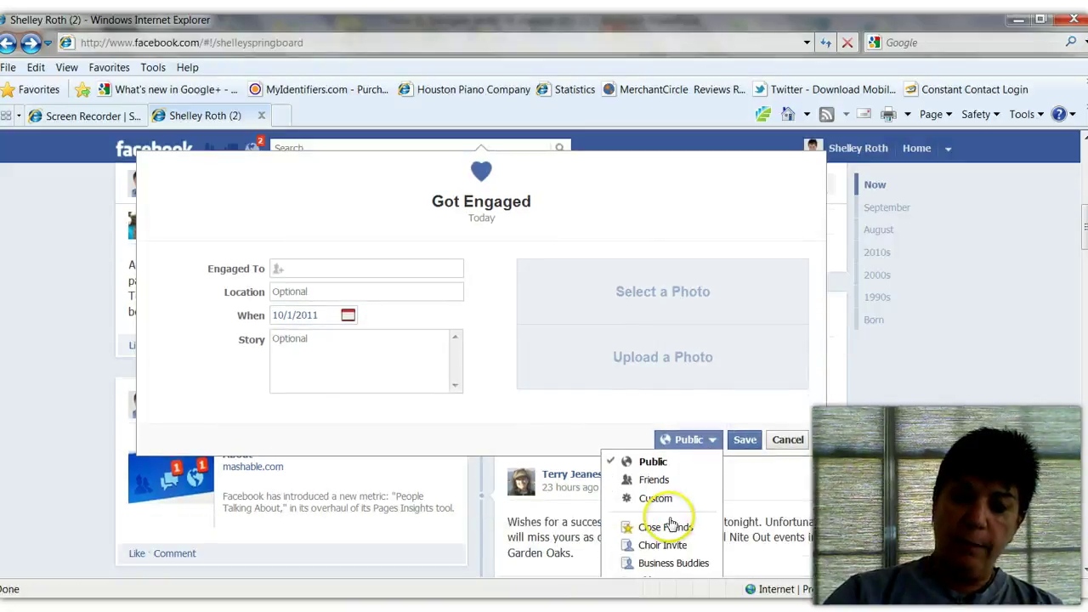
{"action": "scroll", "coordinate": [668, 519], "scroll_direction": "down", "scroll_amount": 2}
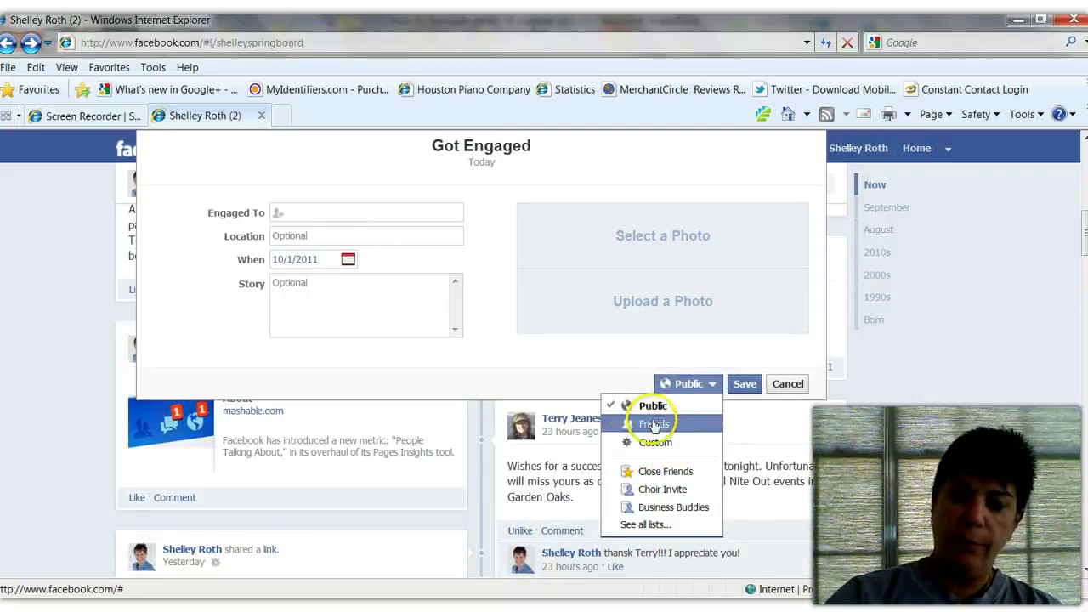
{"action": "left_click", "coordinate": [655, 442]}
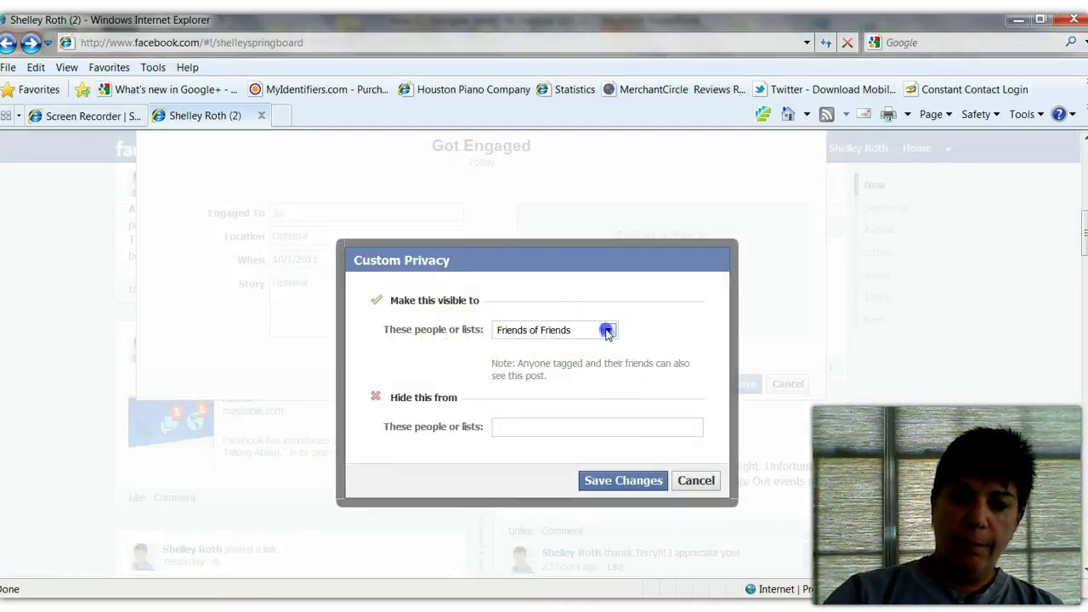
{"action": "left_click", "coordinate": [608, 333]}
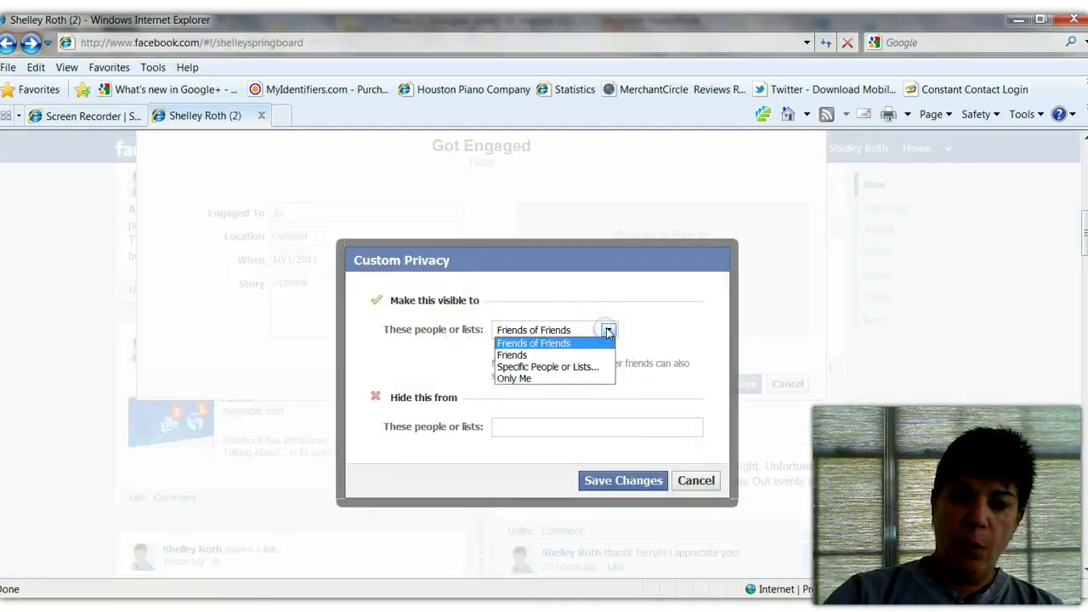
{"action": "left_click", "coordinate": [546, 382]}
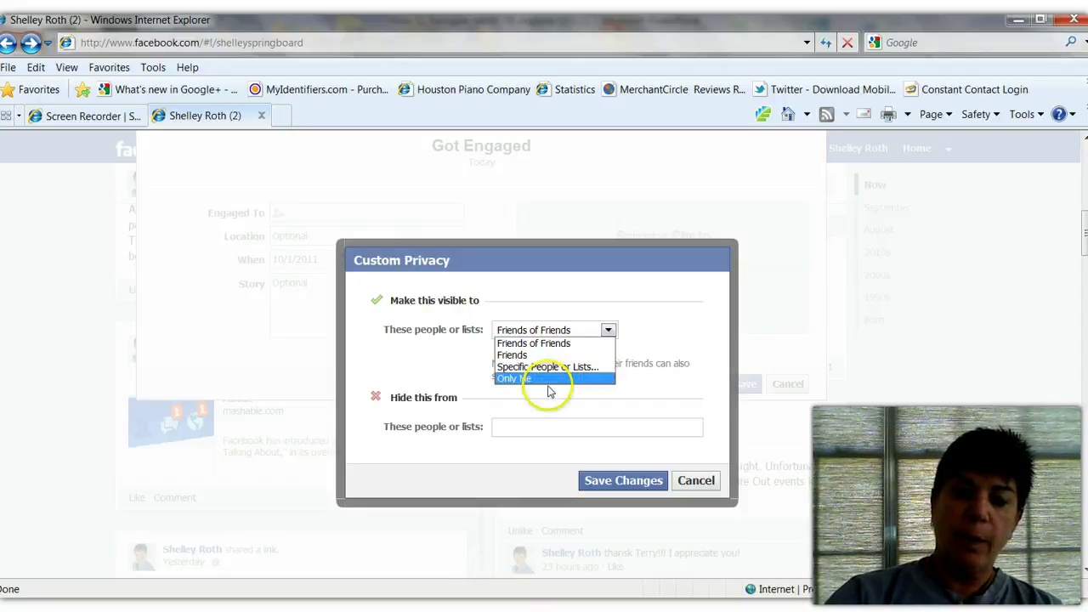
{"action": "left_click", "coordinate": [690, 482]}
{"action": "left_click", "coordinate": [690, 481]}
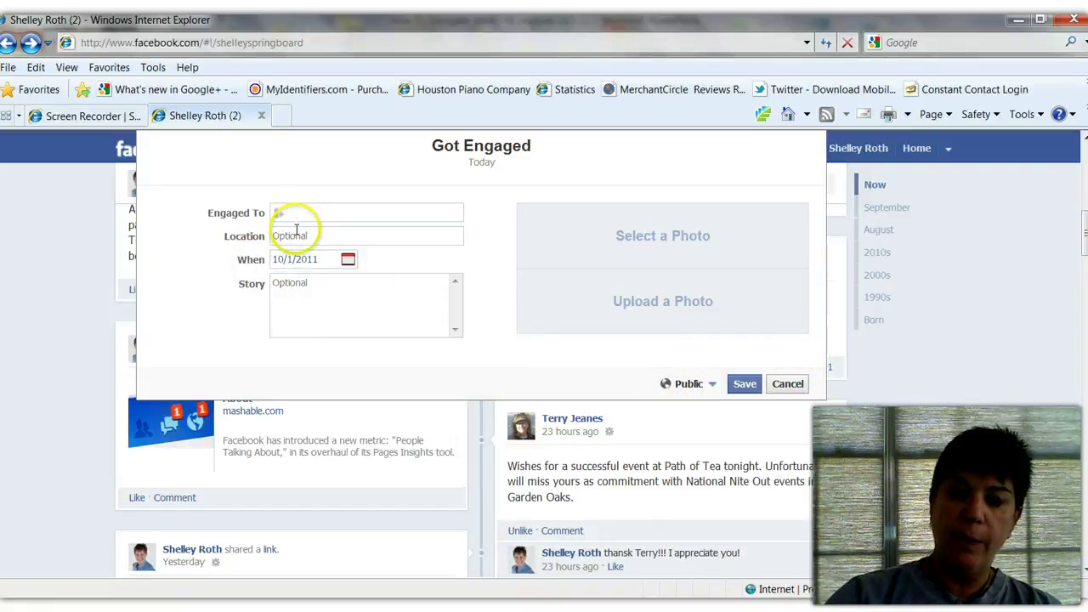
{"action": "left_click", "coordinate": [787, 384]}
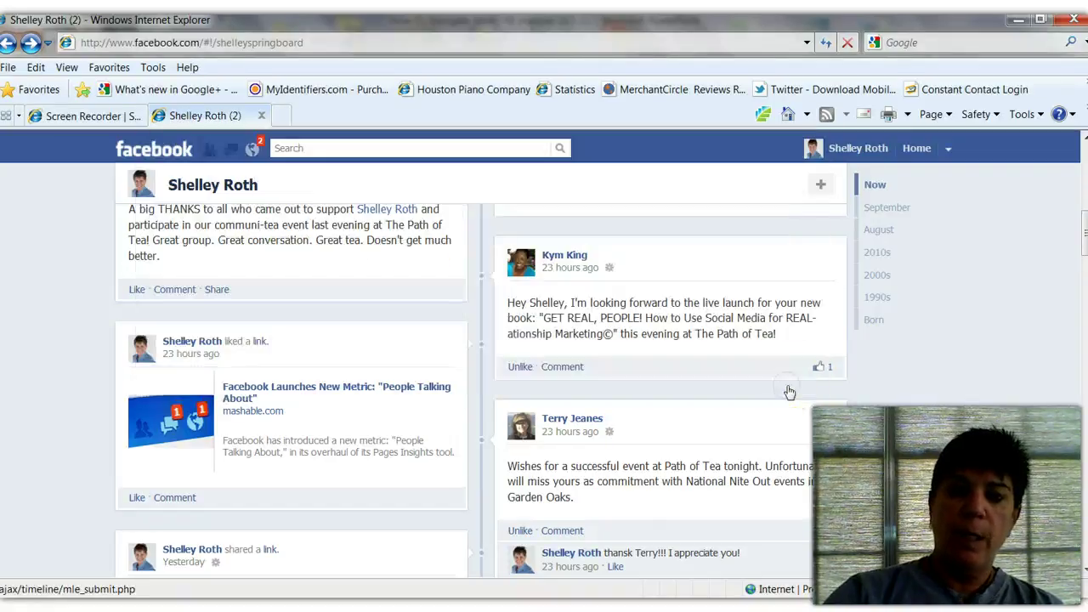
View the life event choices under Health and Wellness and under the neighbouring category for hobbies, travel and achievements.
{"action": "mouse_move", "coordinate": [418, 352]}
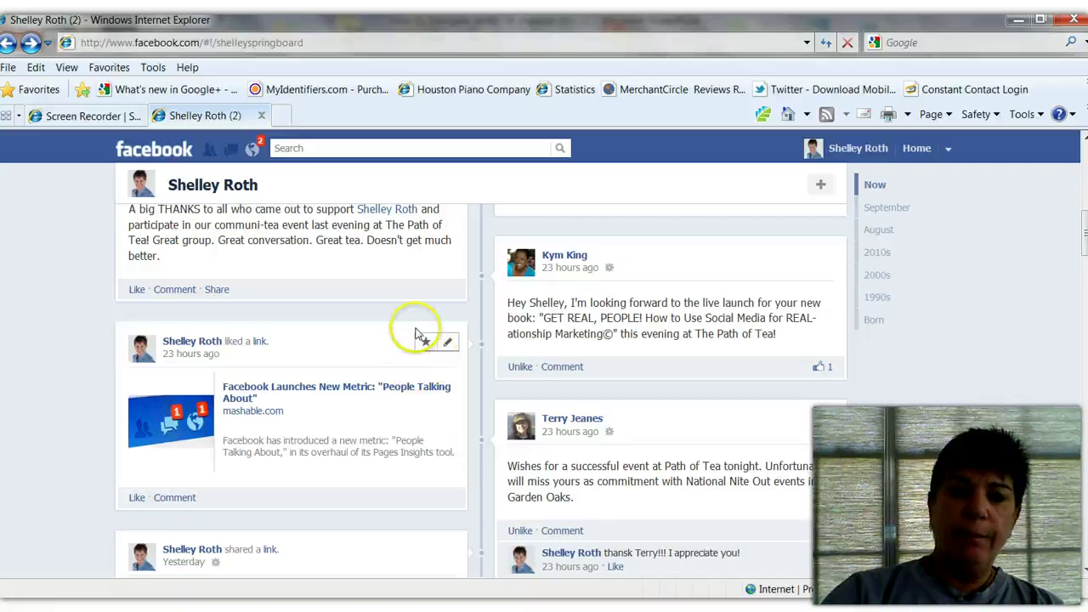
{"action": "scroll", "coordinate": [418, 334], "scroll_direction": "down", "scroll_amount": 1}
{"action": "scroll", "coordinate": [418, 333], "scroll_direction": "up", "scroll_amount": 3}
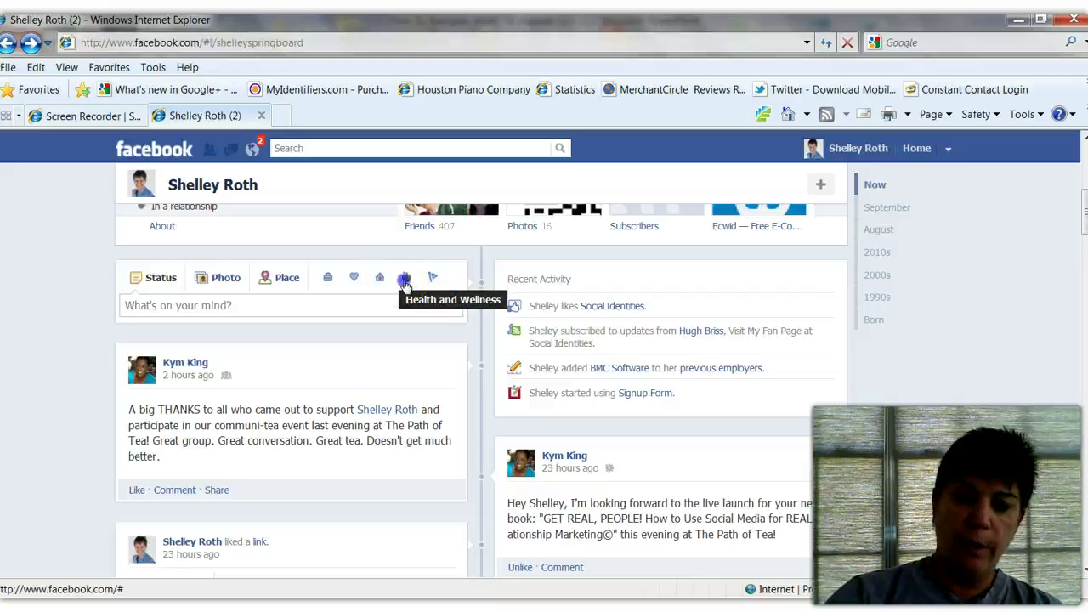
{"action": "left_click", "coordinate": [405, 283]}
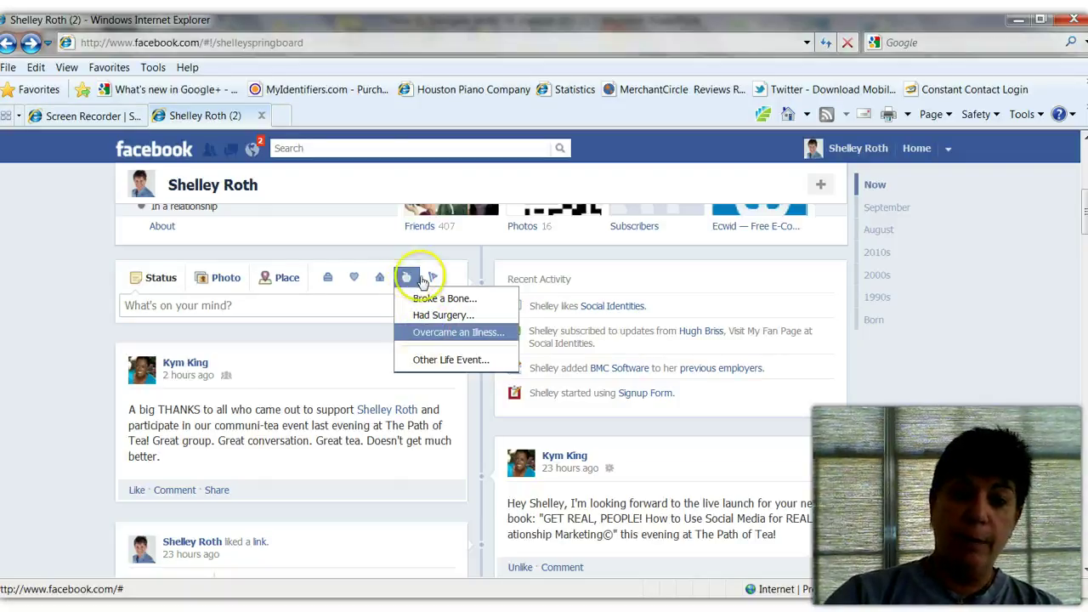
{"action": "left_click", "coordinate": [433, 279]}
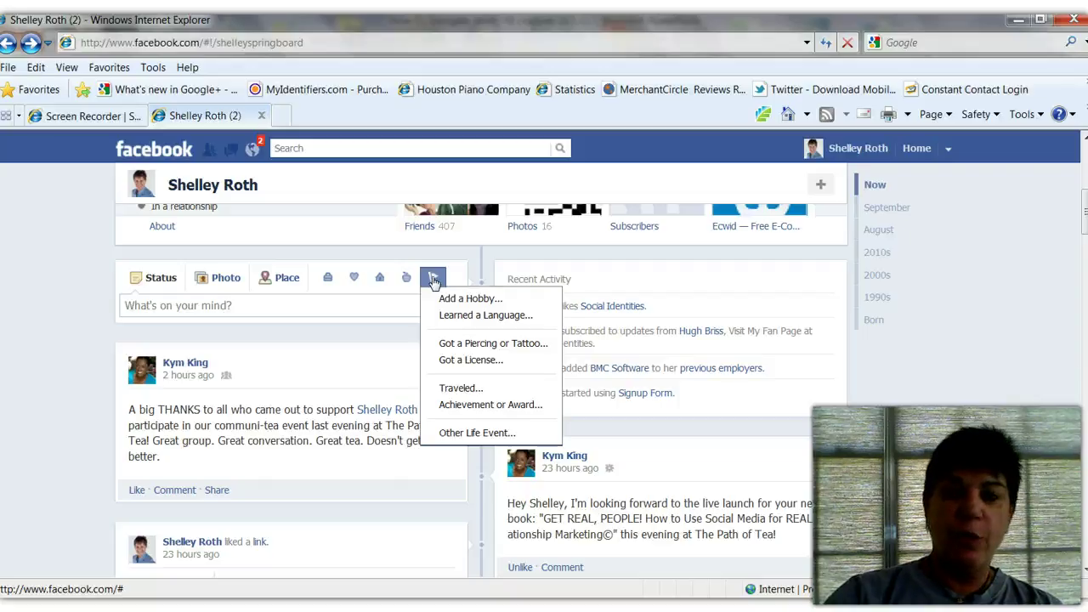
{"action": "left_click", "coordinate": [406, 277]}
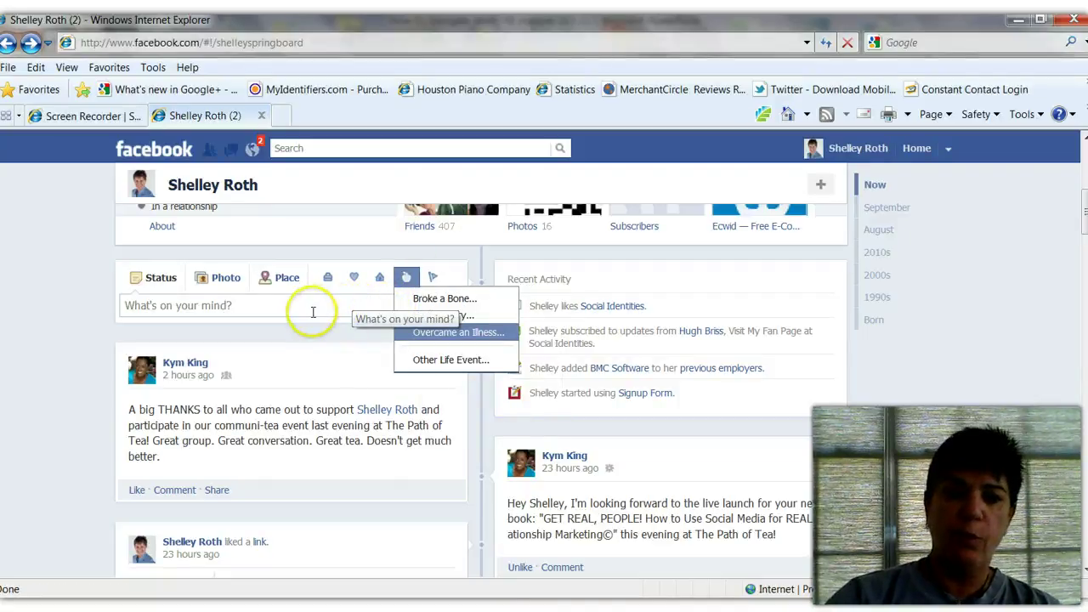
{"action": "left_click", "coordinate": [318, 344]}
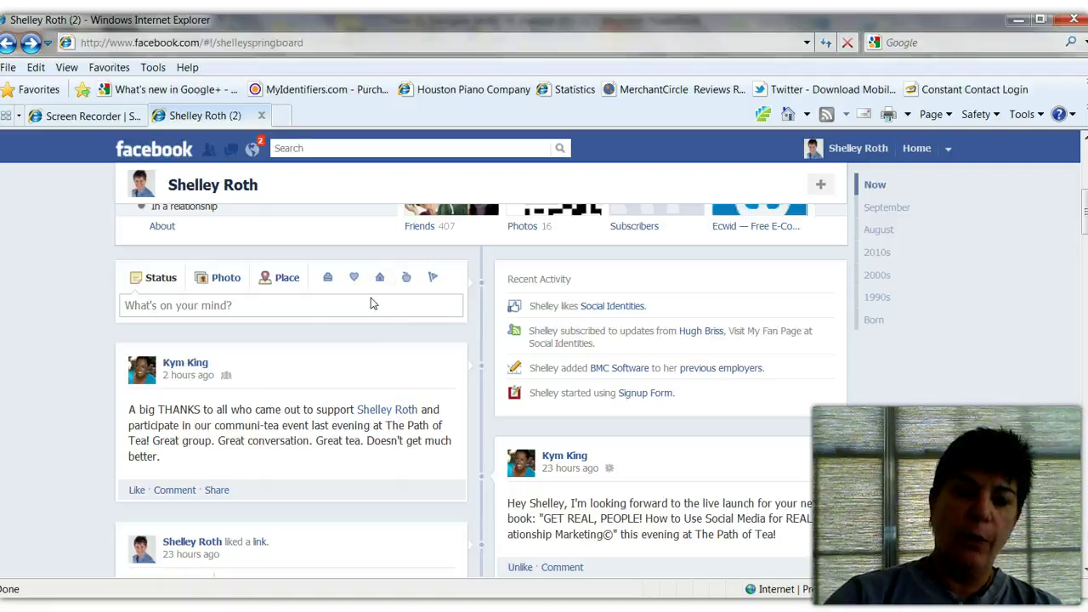
Examine the feature and edit-or-remove controls on the liked and shared link posts in the timeline.
{"action": "scroll", "coordinate": [372, 303], "scroll_direction": "down", "scroll_amount": 3}
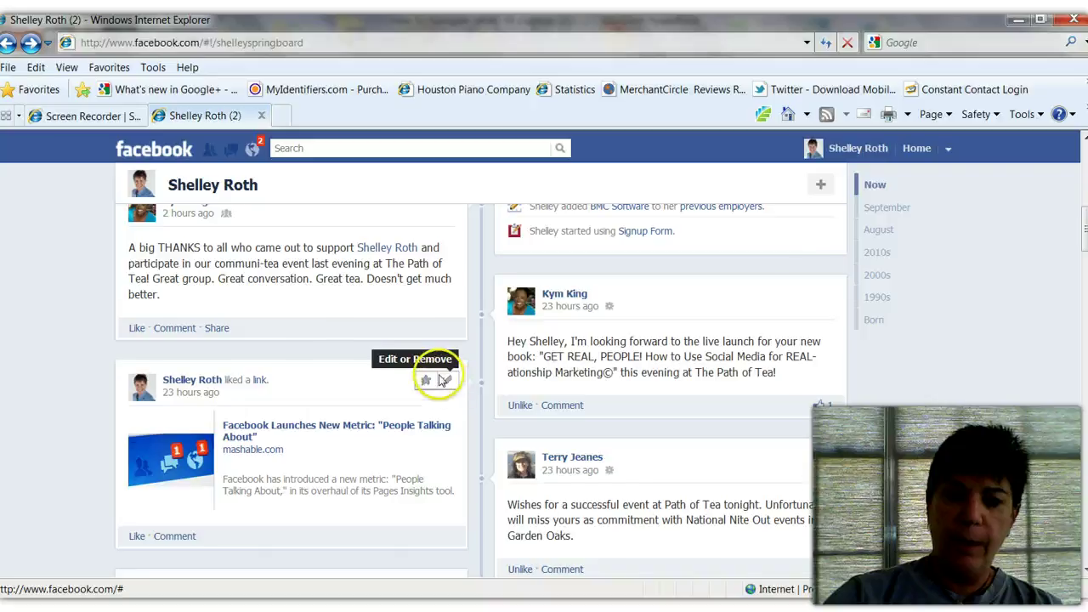
{"action": "scroll", "coordinate": [444, 381], "scroll_direction": "down", "scroll_amount": 2}
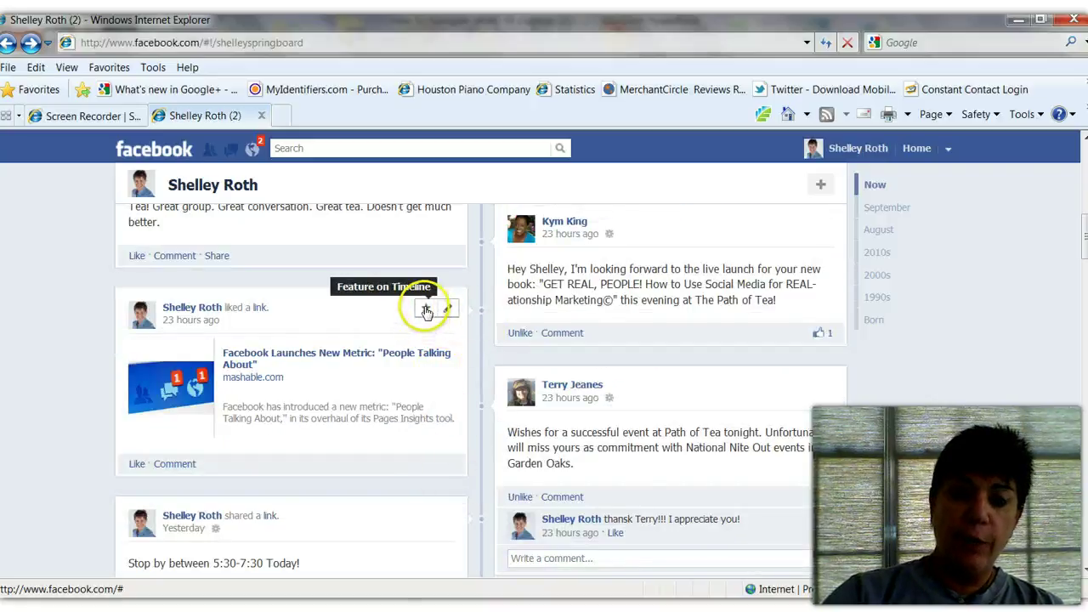
{"action": "scroll", "coordinate": [431, 389], "scroll_direction": "down", "scroll_amount": 5}
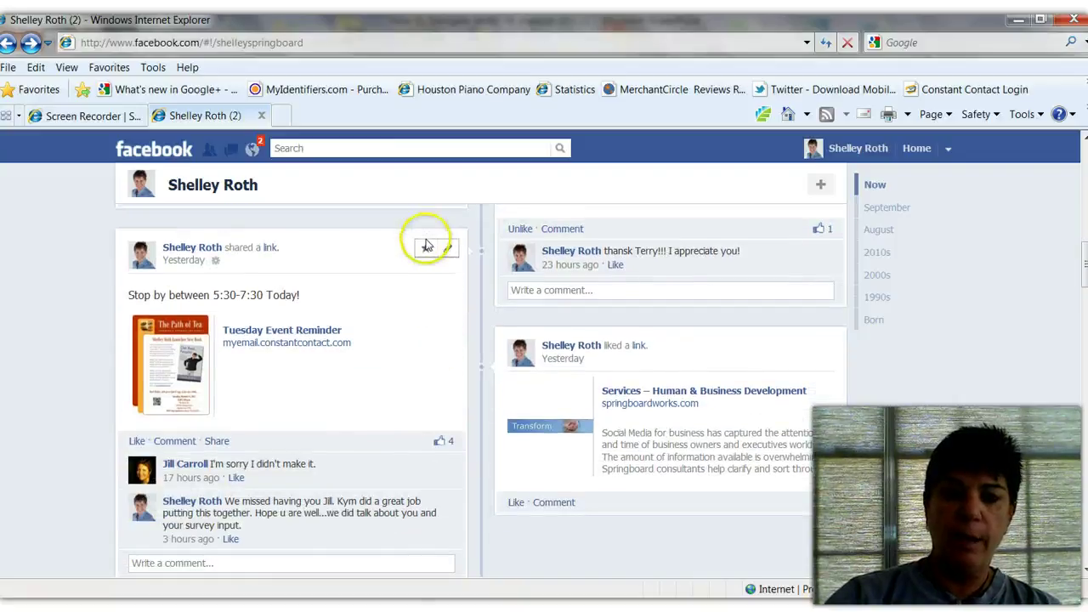
{"action": "scroll", "coordinate": [432, 389], "scroll_direction": "down", "scroll_amount": 1}
{"action": "scroll", "coordinate": [430, 388], "scroll_direction": "down", "scroll_amount": 2}
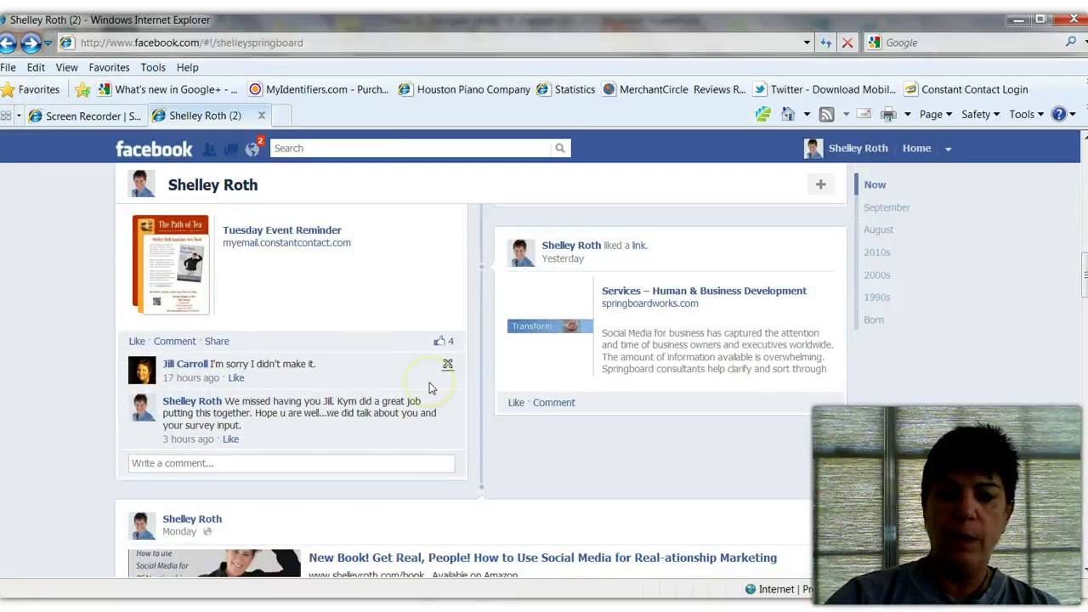
Look through the older timeline posts, from Monday's book announcement down to the October Likes box.
{"action": "scroll", "coordinate": [388, 306], "scroll_direction": "down", "scroll_amount": 3}
{"action": "scroll", "coordinate": [383, 315], "scroll_direction": "down", "scroll_amount": 2}
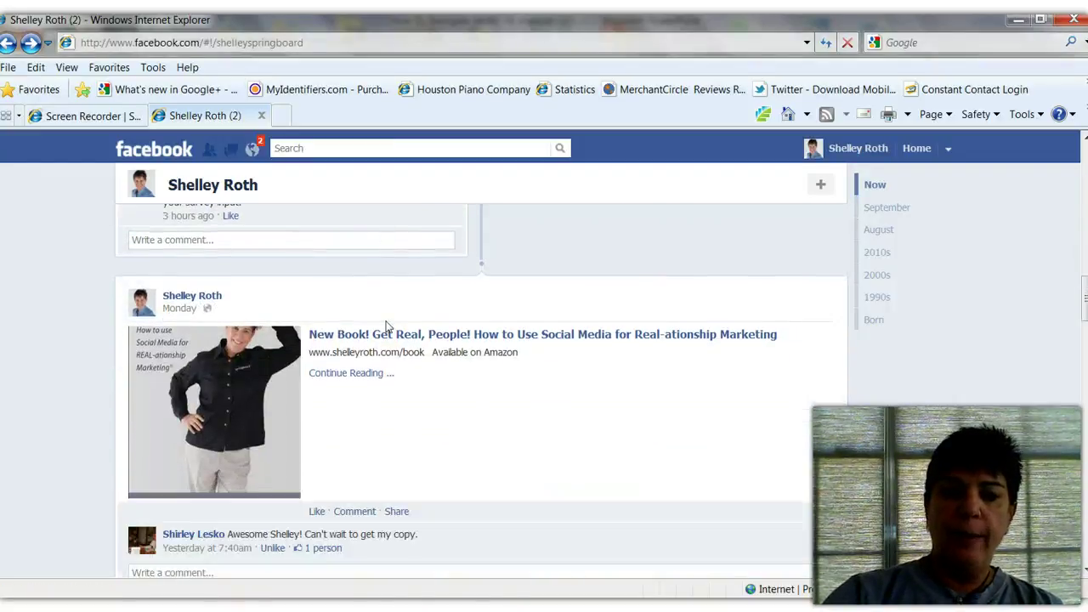
{"action": "scroll", "coordinate": [387, 327], "scroll_direction": "down", "scroll_amount": 4}
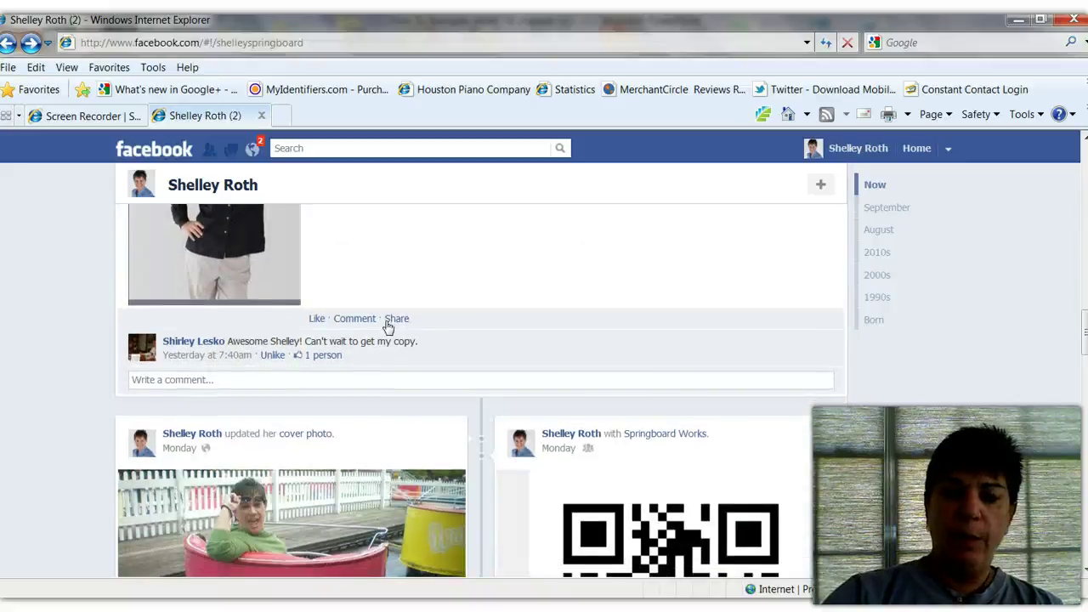
{"action": "scroll", "coordinate": [388, 325], "scroll_direction": "down", "scroll_amount": 3}
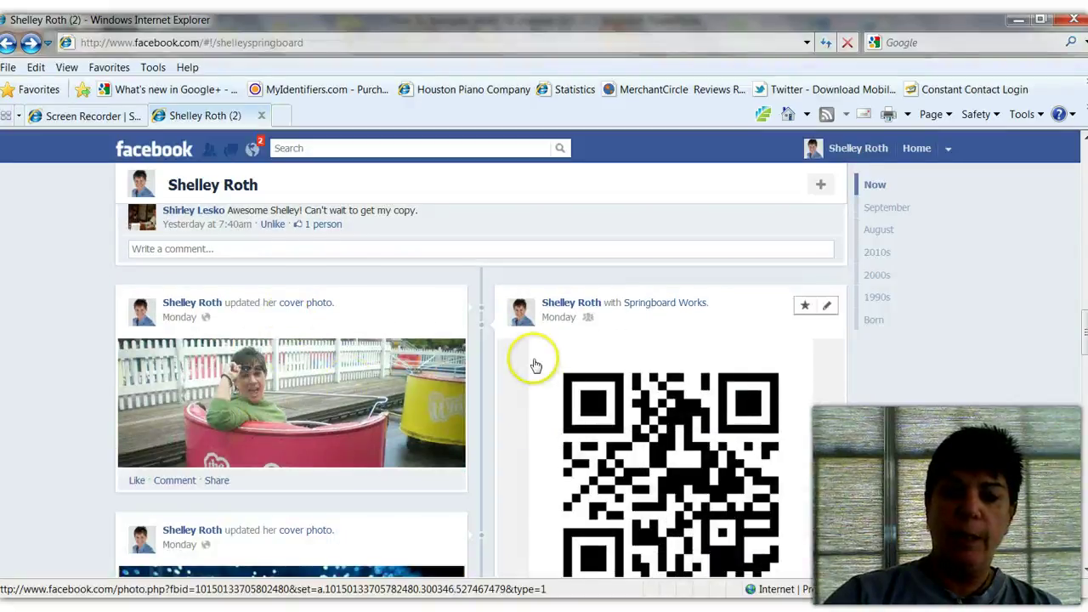
{"action": "scroll", "coordinate": [534, 364], "scroll_direction": "down", "scroll_amount": 4}
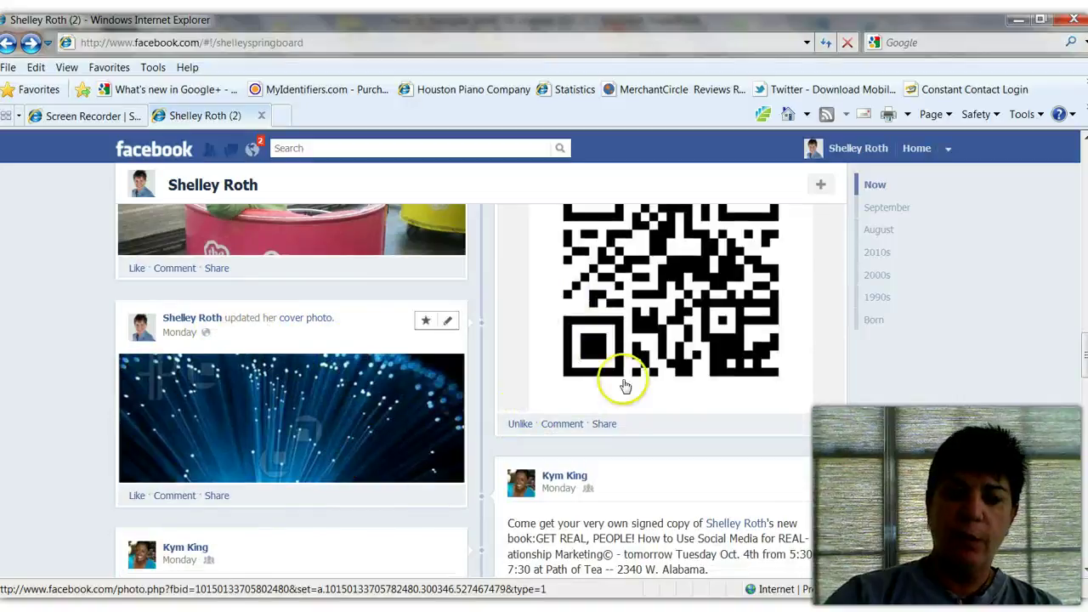
{"action": "scroll", "coordinate": [661, 467], "scroll_direction": "down", "scroll_amount": 3}
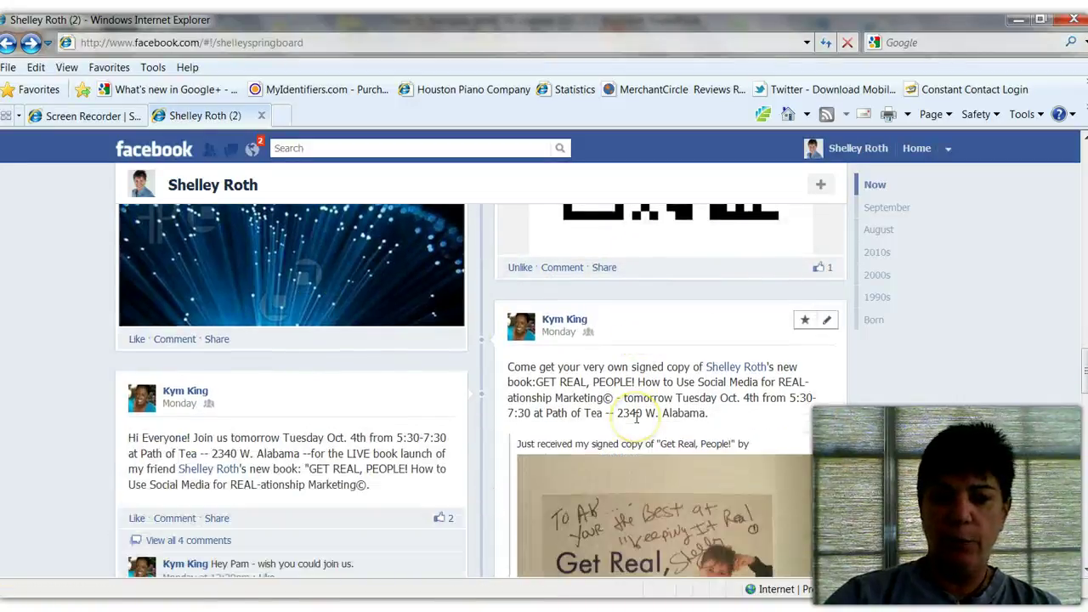
{"action": "scroll", "coordinate": [630, 417], "scroll_direction": "down", "scroll_amount": 4}
{"action": "scroll", "coordinate": [617, 365], "scroll_direction": "down", "scroll_amount": 3}
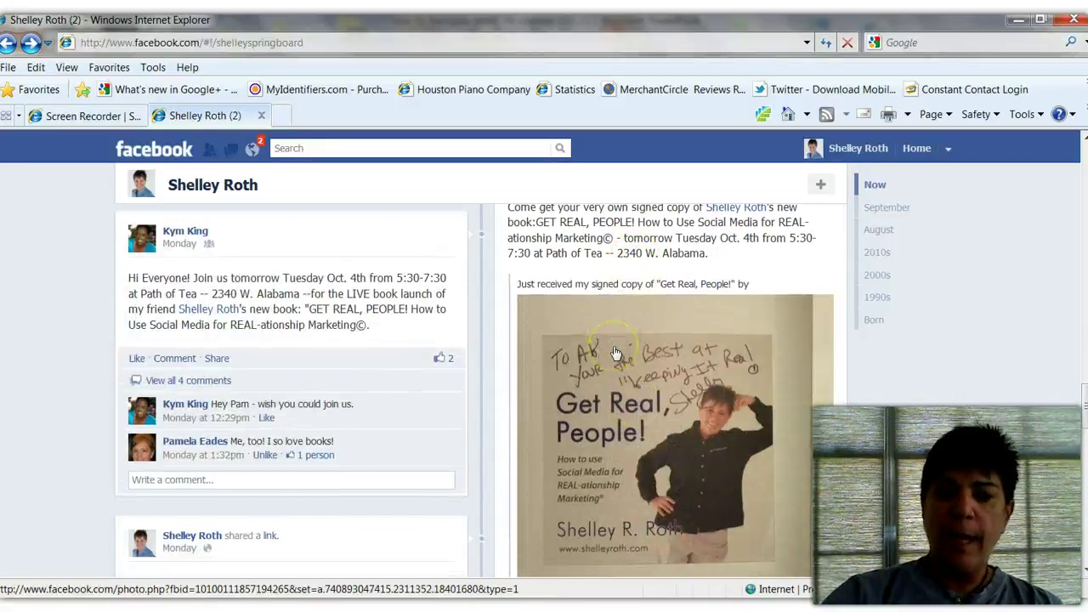
{"action": "scroll", "coordinate": [731, 315], "scroll_direction": "down", "scroll_amount": 5}
{"action": "scroll", "coordinate": [884, 391], "scroll_direction": "down", "scroll_amount": 5}
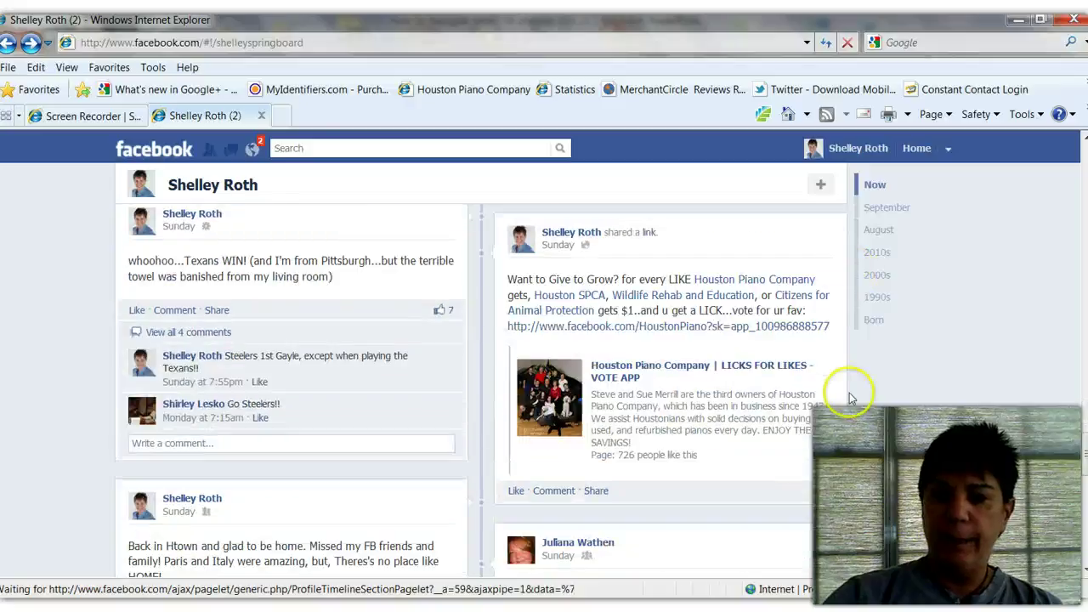
{"action": "scroll", "coordinate": [848, 399], "scroll_direction": "down", "scroll_amount": 8}
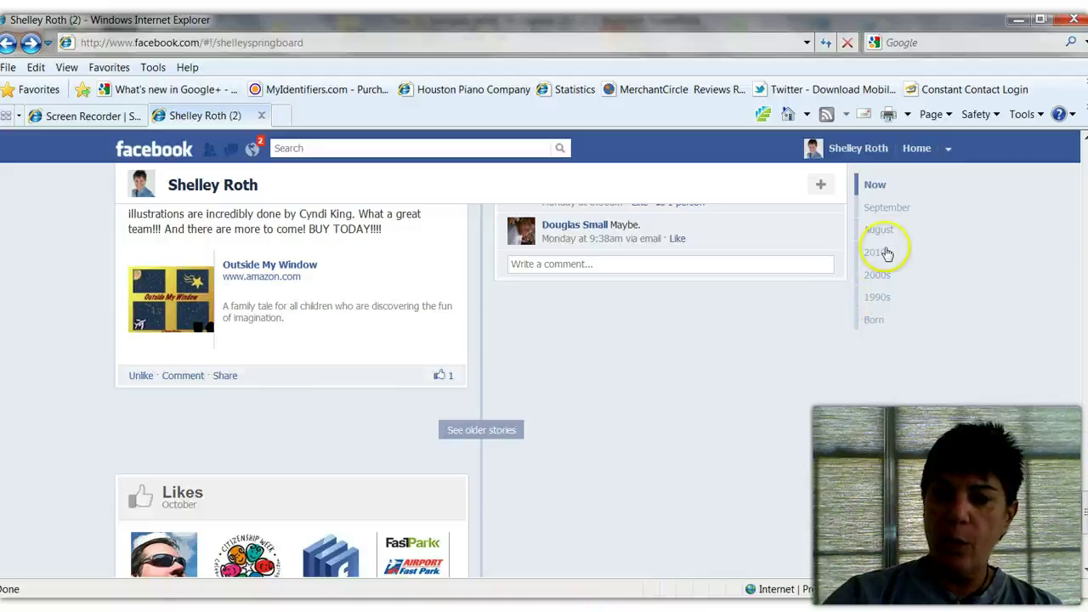
Jump to the timeline's 1990s section to view its life events, and return to the profile's cover photo.
{"action": "left_click", "coordinate": [882, 298]}
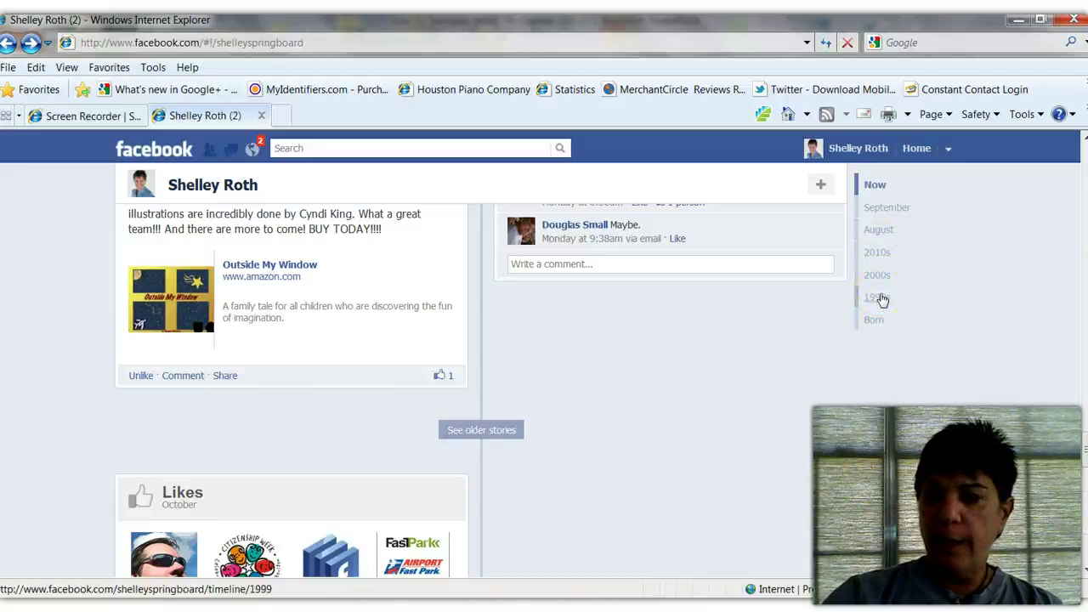
{"action": "left_click", "coordinate": [879, 298]}
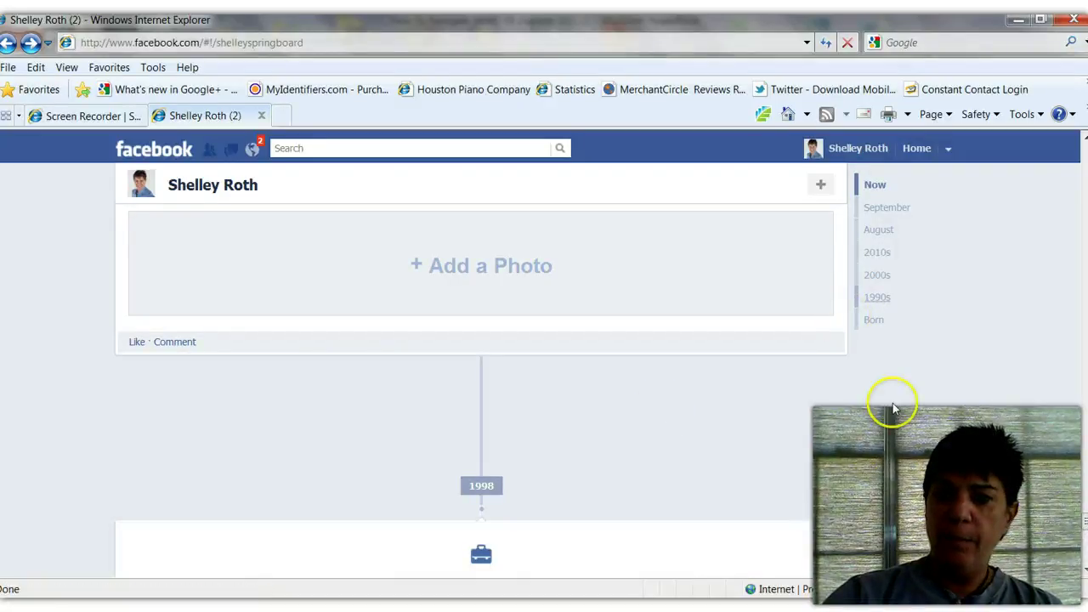
{"action": "left_click_drag", "start_coordinate": [1084, 520], "coordinate": [1081, 151]}
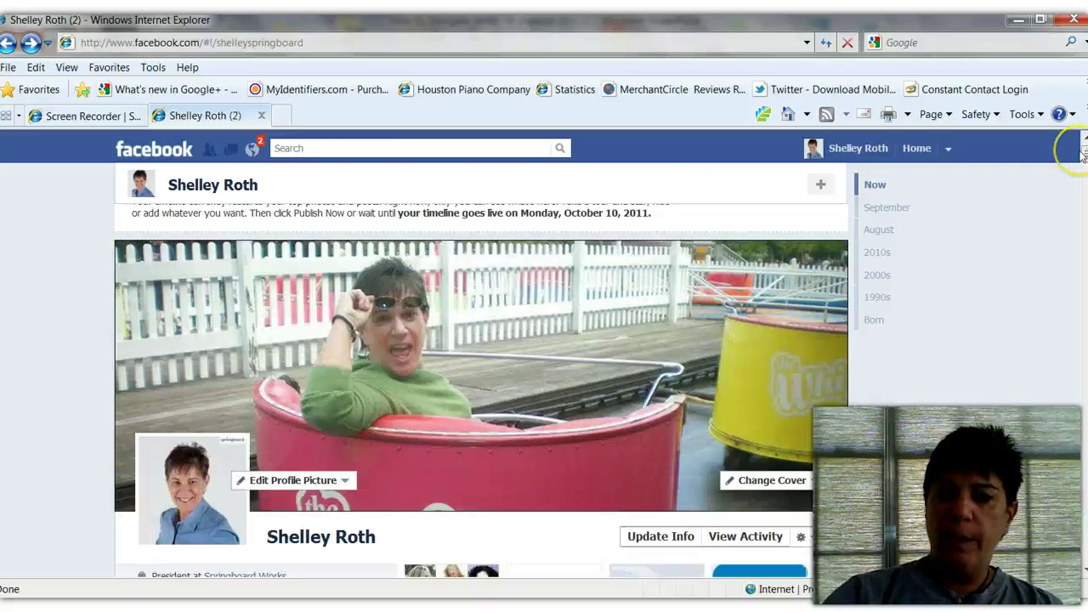
Jump to the timeline's 2000s section to view its year markers, and return to the profile's cover photo.
{"action": "left_click", "coordinate": [876, 277]}
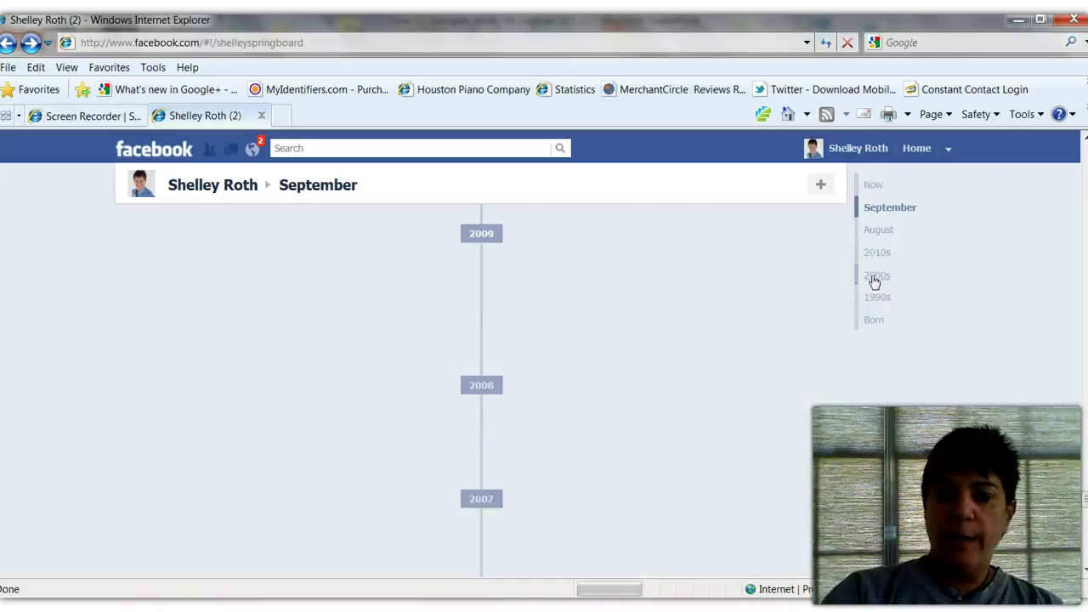
{"action": "left_click", "coordinate": [857, 282]}
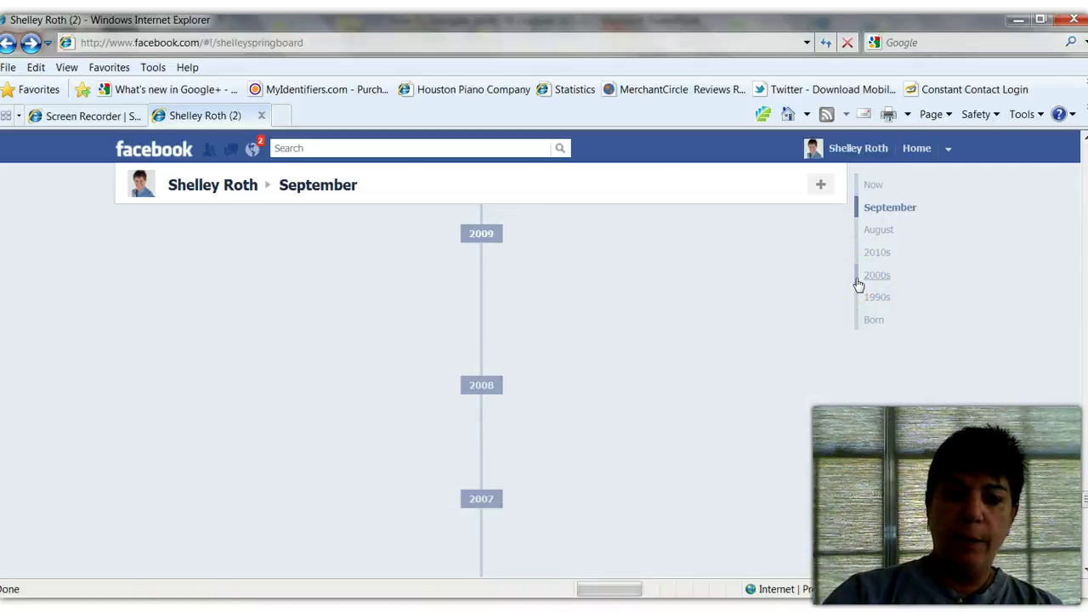
{"action": "left_click", "coordinate": [584, 311]}
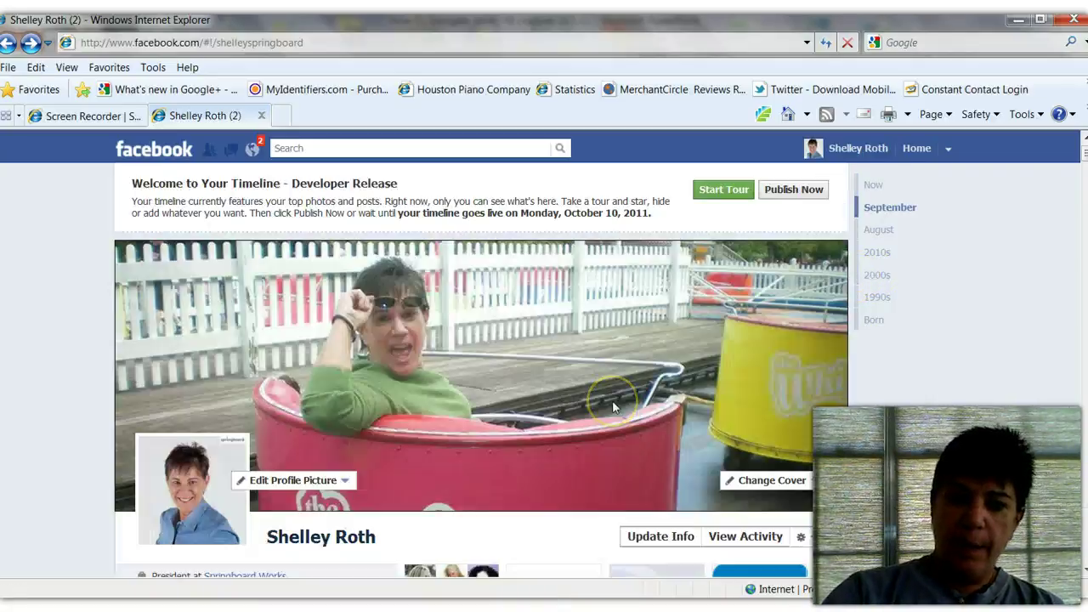
Try to jump to the timeline's 2010s section, check the posts below the profile summary, and return to the cover photo.
{"action": "left_click", "coordinate": [875, 280]}
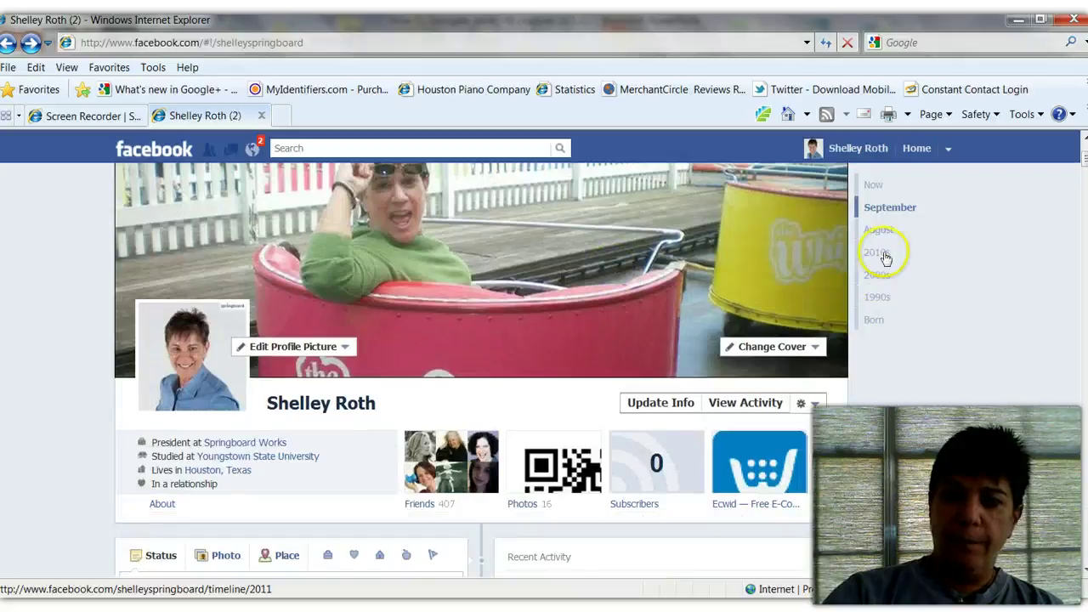
{"action": "left_click", "coordinate": [885, 257]}
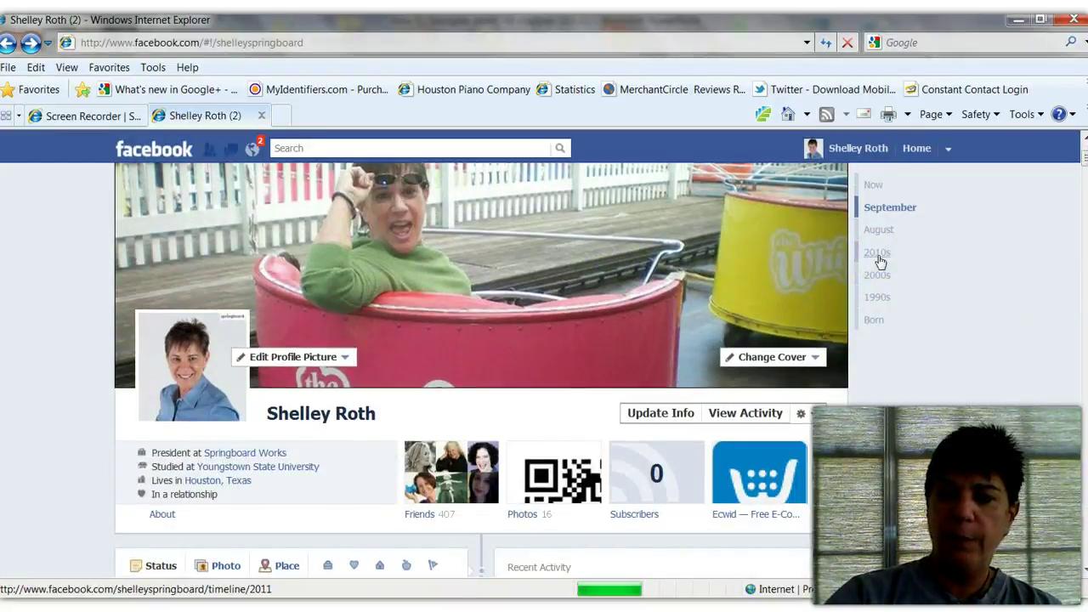
{"action": "left_click", "coordinate": [812, 413]}
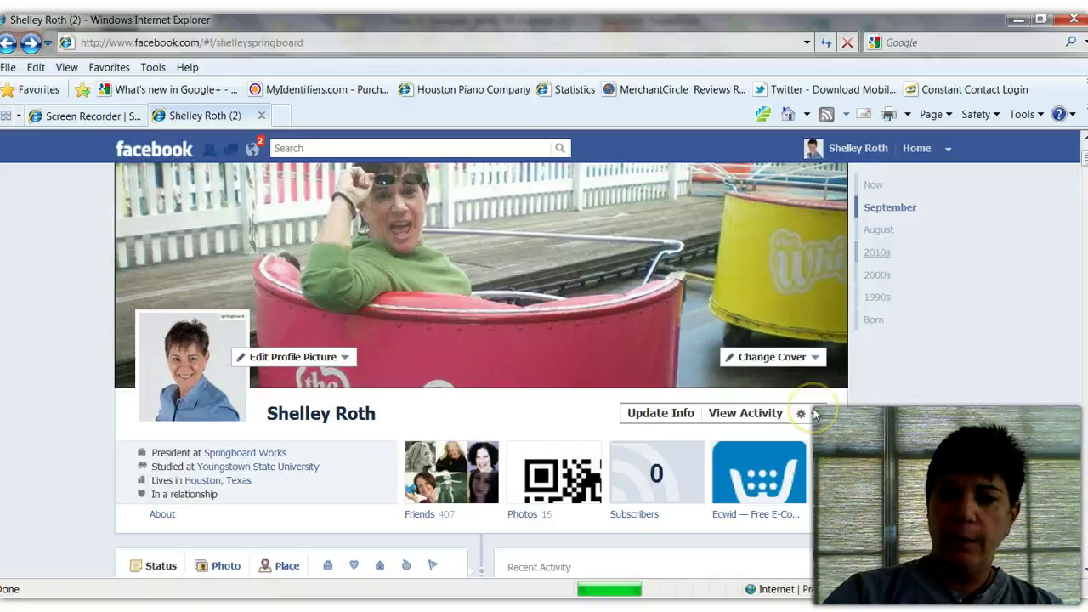
{"action": "scroll", "coordinate": [875, 280], "scroll_direction": "up", "scroll_amount": 2}
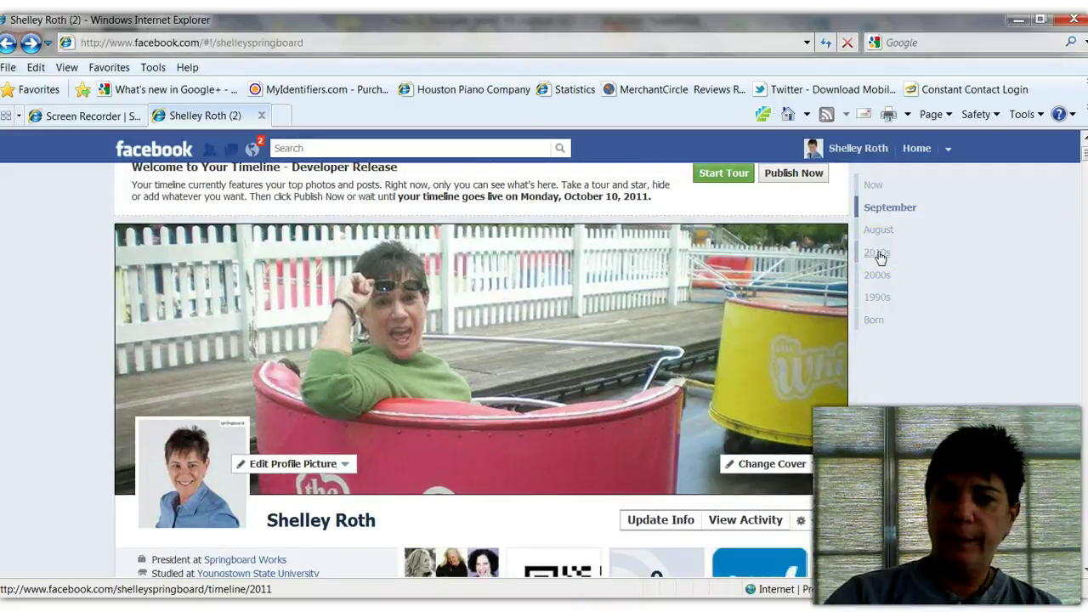
{"action": "left_click", "coordinate": [881, 256]}
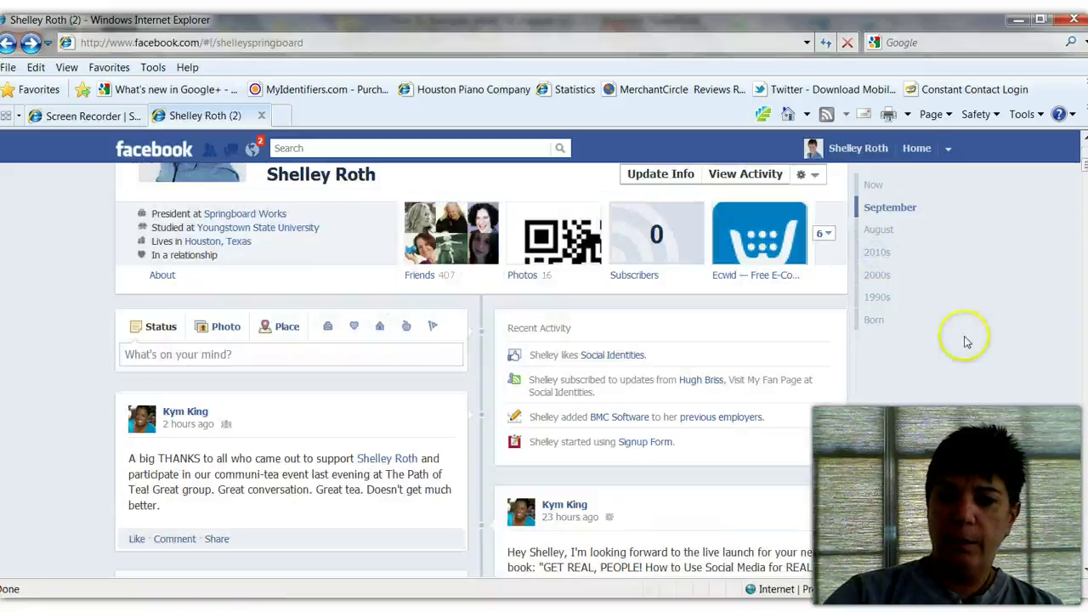
{"action": "left_click", "coordinate": [966, 342]}
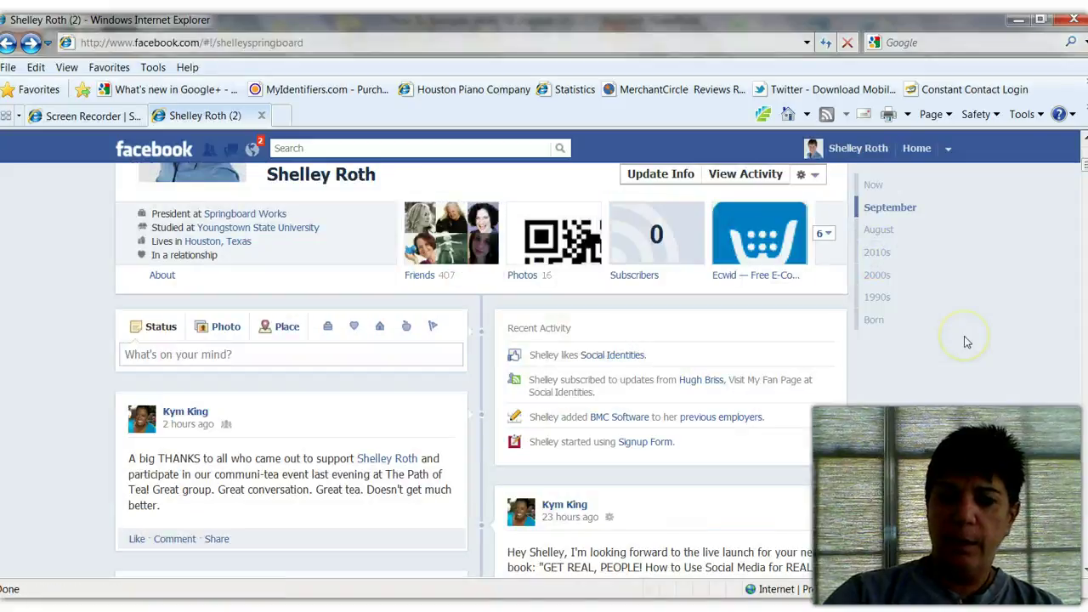
{"action": "scroll", "coordinate": [791, 414], "scroll_direction": "down", "scroll_amount": 6}
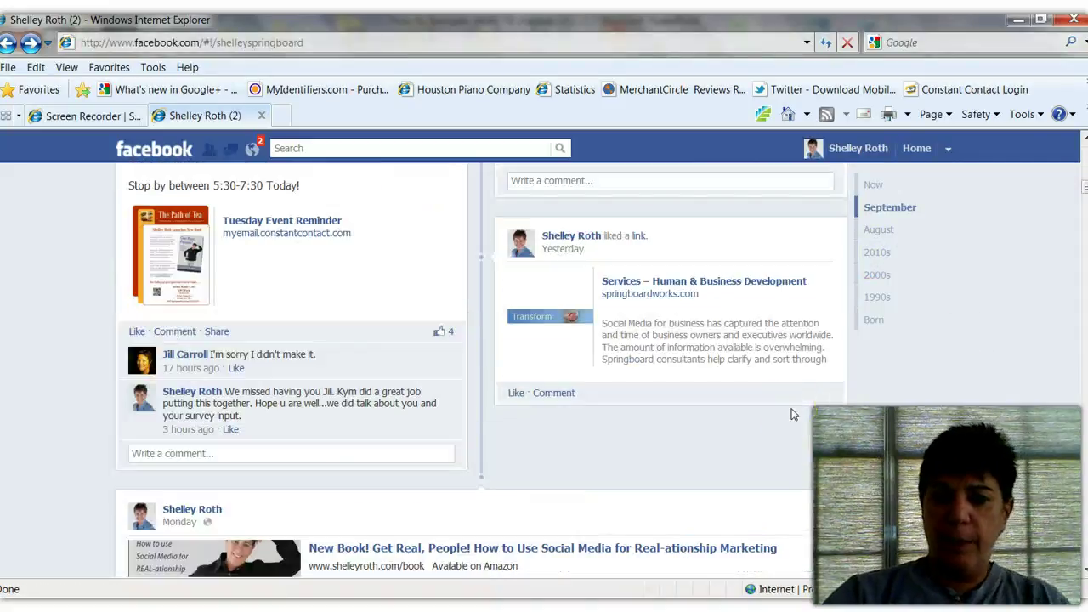
{"action": "left_click", "coordinate": [903, 259]}
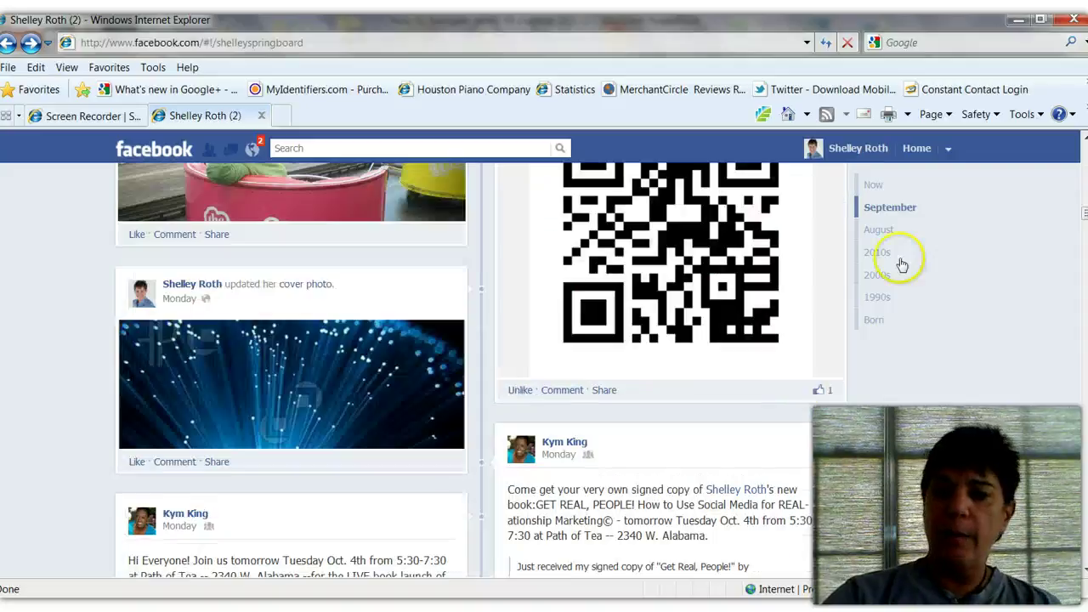
{"action": "left_click", "coordinate": [906, 302]}
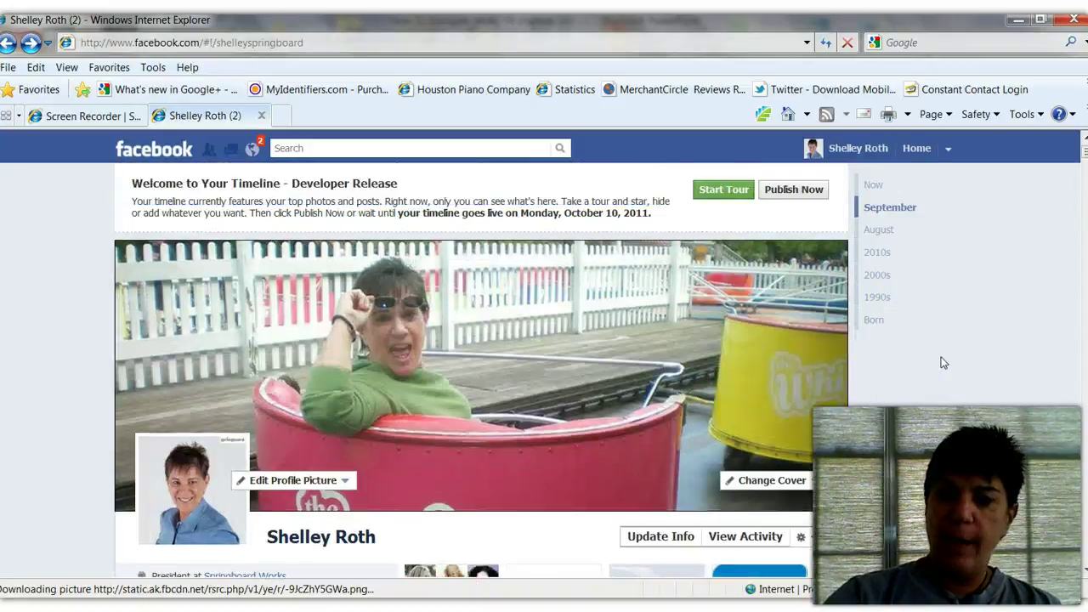
{"action": "left_click", "coordinate": [962, 335]}
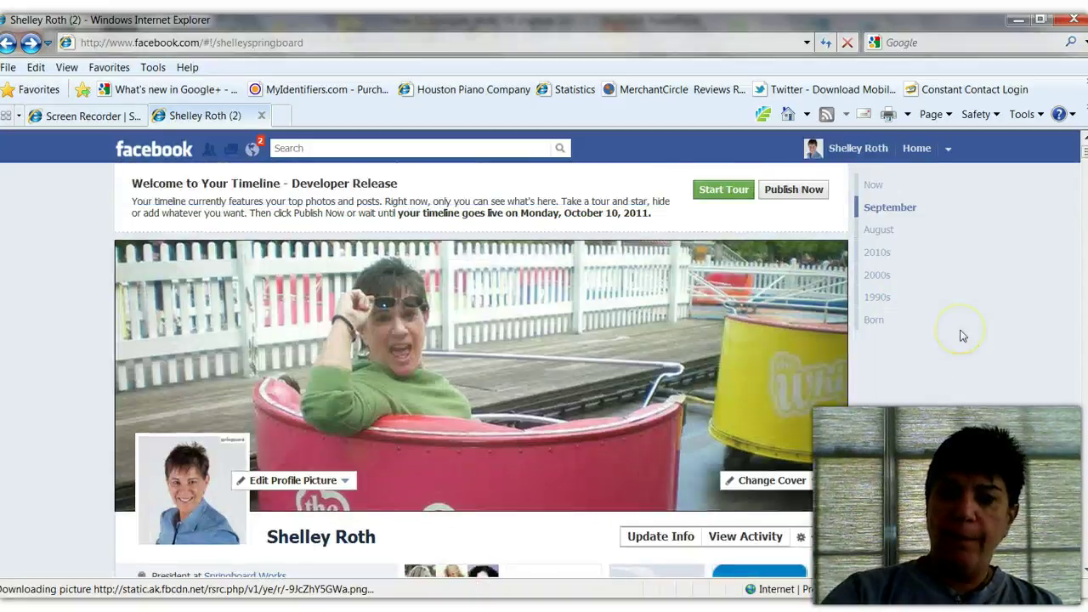
{"action": "left_click", "coordinate": [960, 338]}
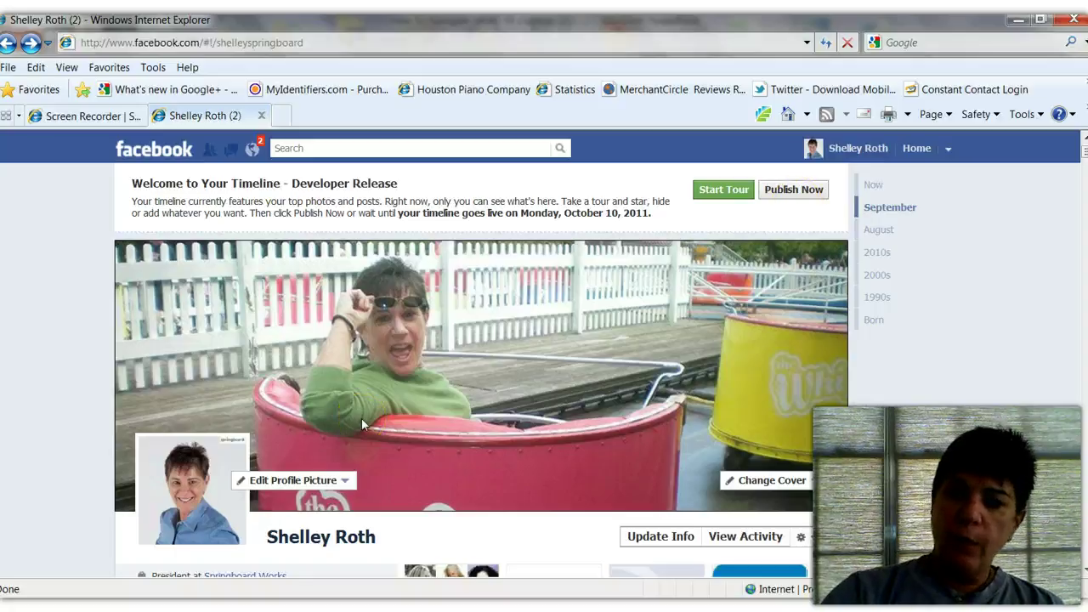
Switch from the timeline to the home page and open the complete set of friend lists.
{"action": "left_click", "coordinate": [855, 151]}
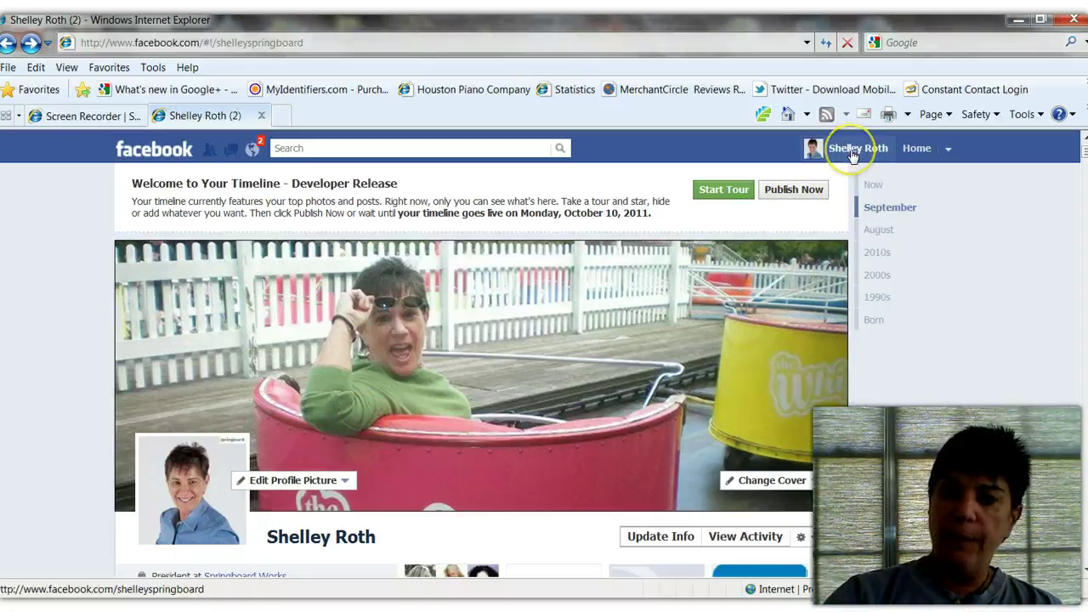
{"action": "left_click", "coordinate": [902, 153]}
{"action": "left_click", "coordinate": [923, 151]}
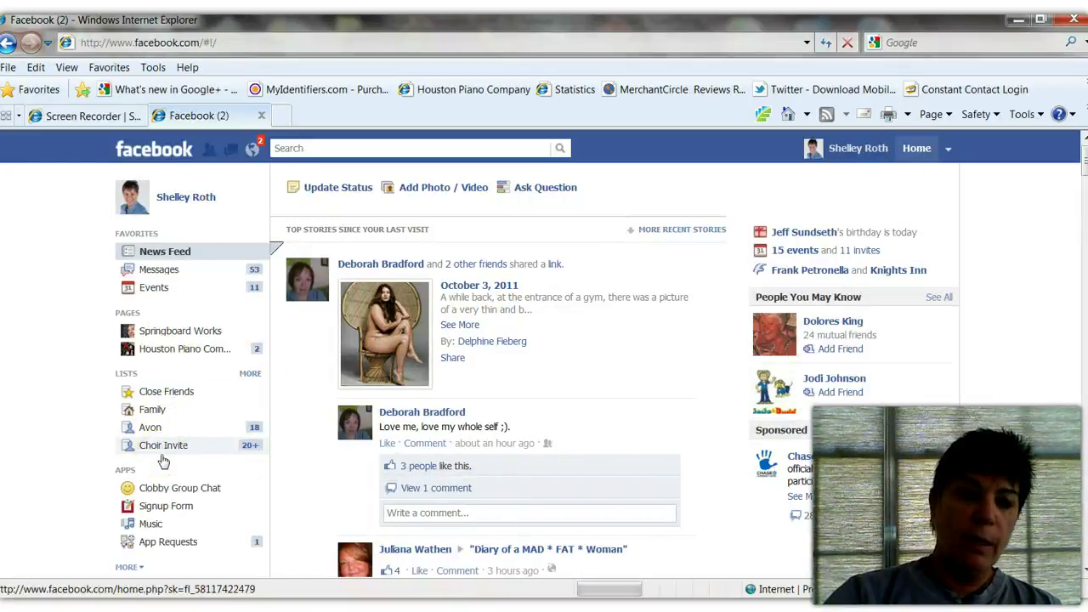
{"action": "left_click", "coordinate": [248, 380]}
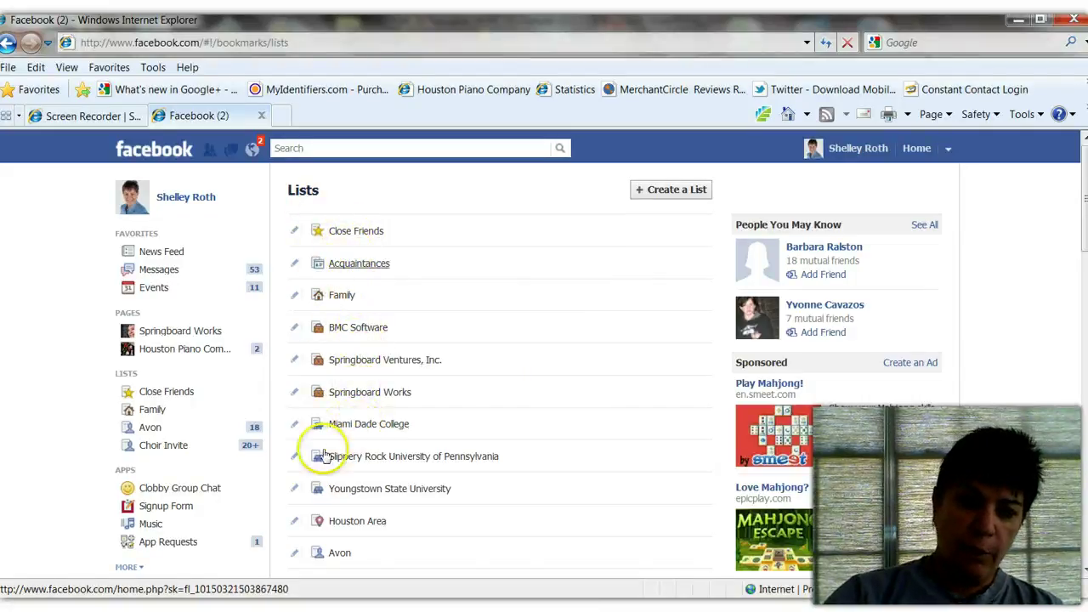
Look through the friend lists, covering the family, employer, school, area and custom business groups.
{"action": "scroll", "coordinate": [429, 478], "scroll_direction": "down", "scroll_amount": 1}
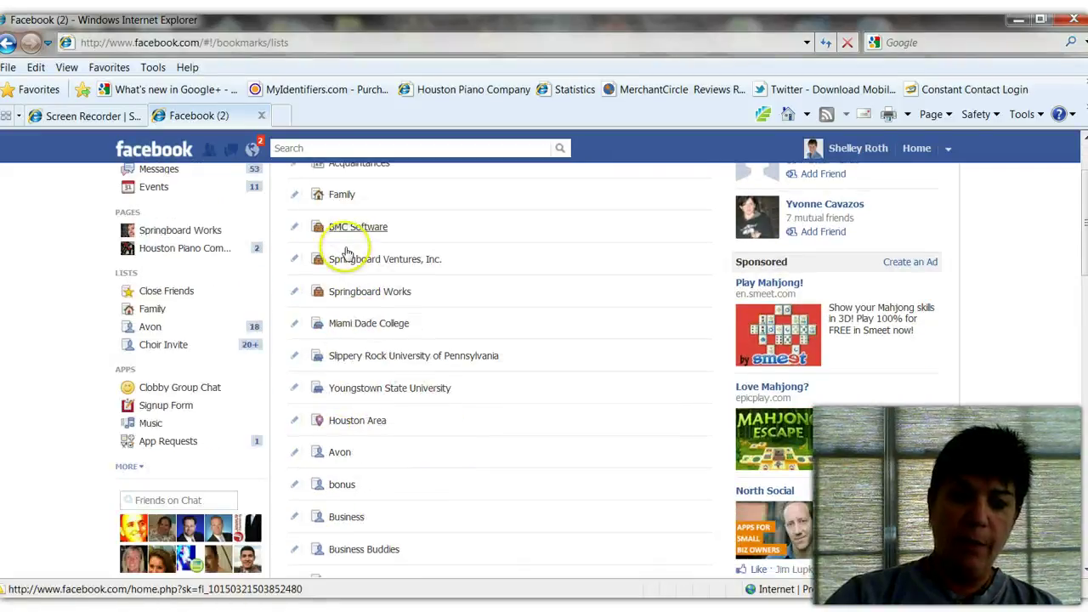
{"action": "scroll", "coordinate": [397, 423], "scroll_direction": "down", "scroll_amount": 1}
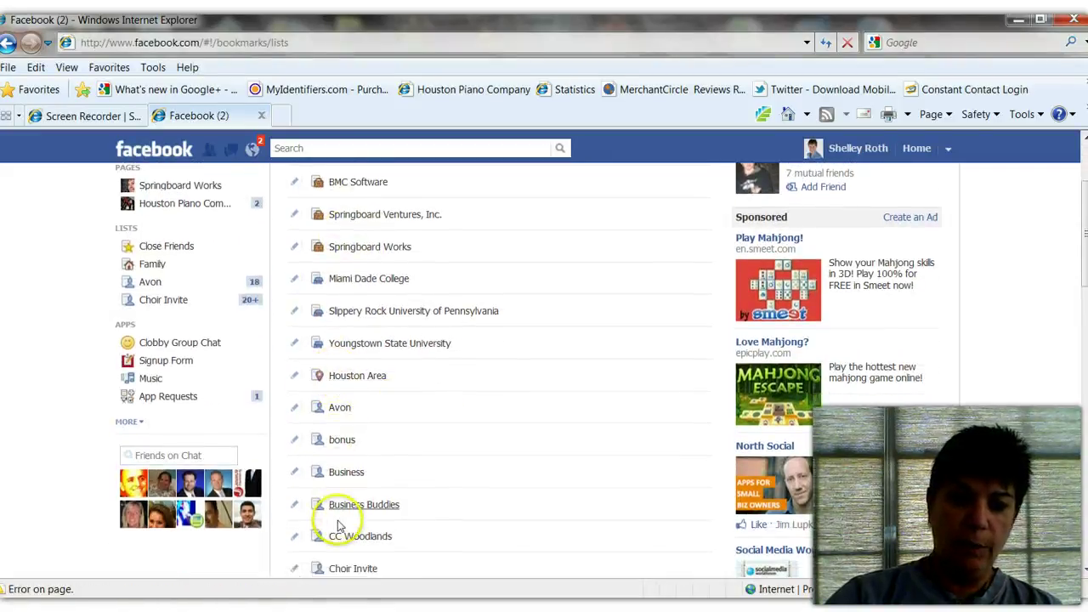
{"action": "scroll", "coordinate": [510, 138], "scroll_direction": "up", "scroll_amount": 2}
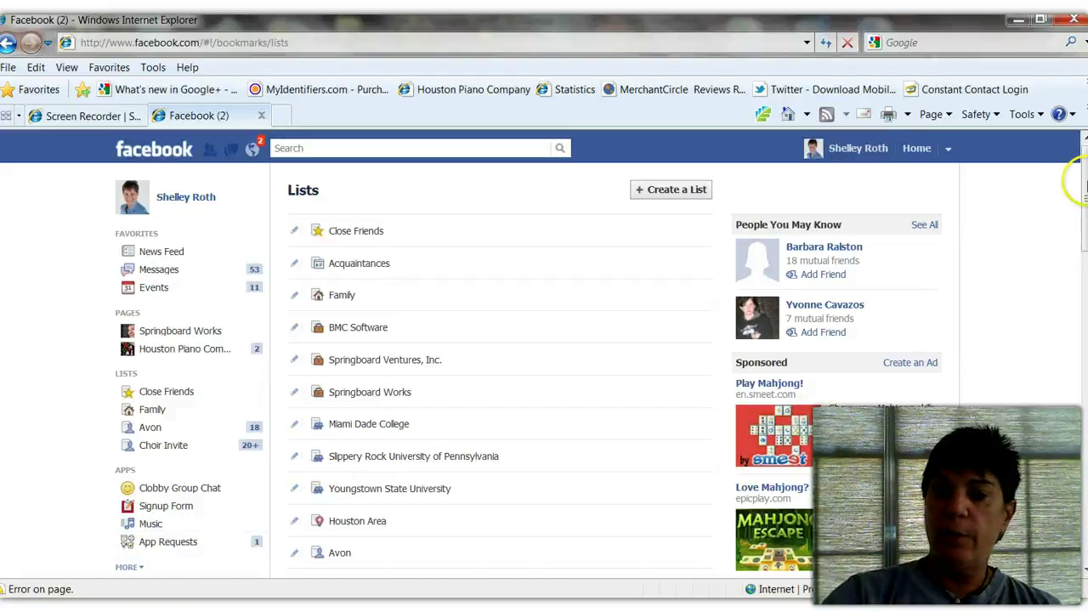
Return from the friend lists to the profile timeline and view its summary, cover photo and welcome banner.
{"action": "left_click_drag", "start_coordinate": [1086, 186], "coordinate": [1083, 153]}
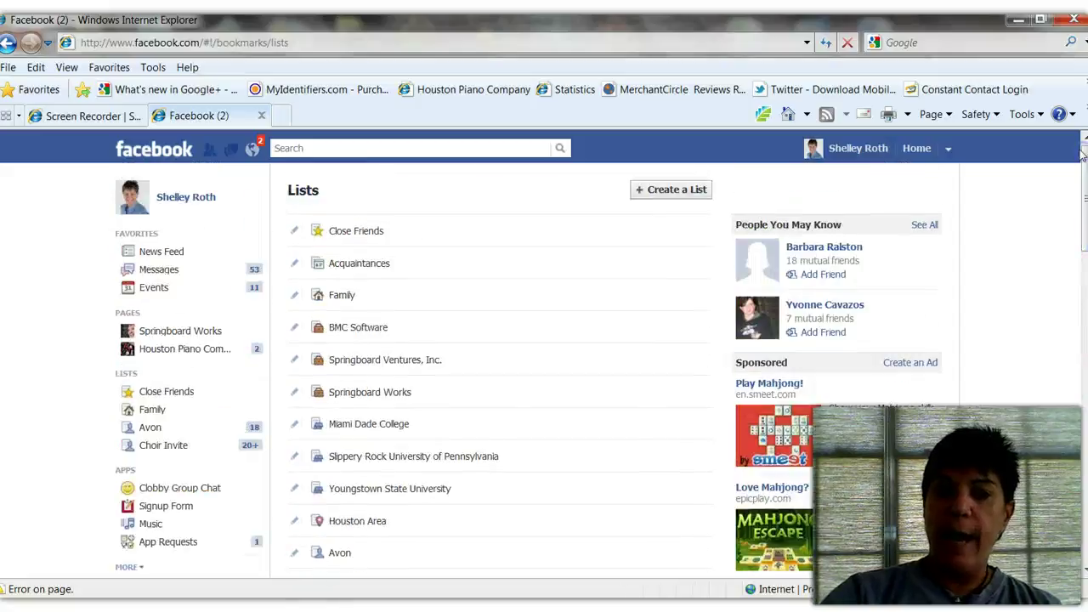
{"action": "left_click", "coordinate": [201, 196]}
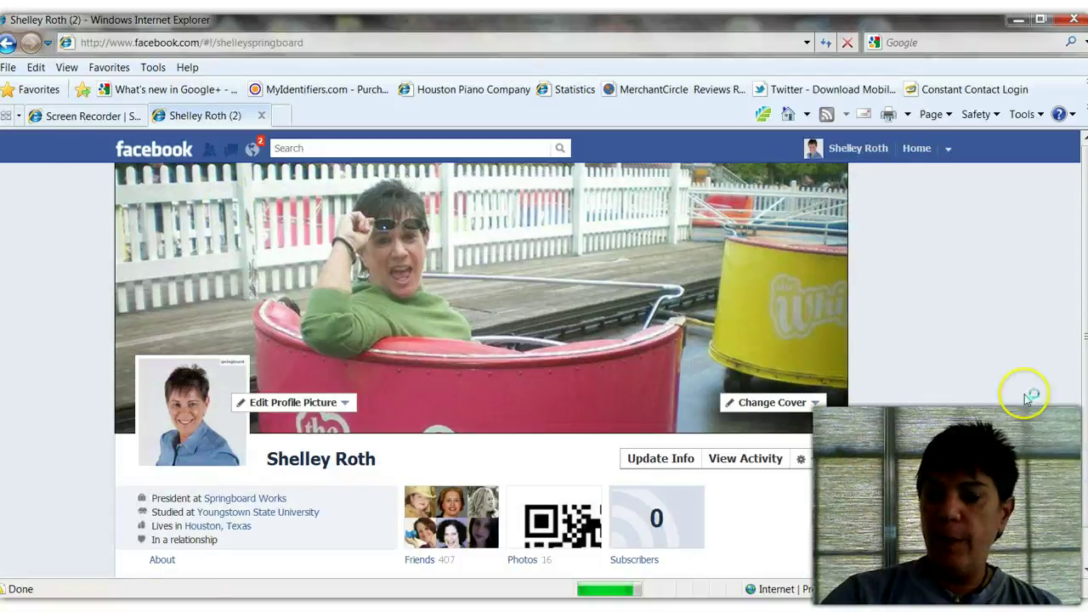
{"action": "scroll", "coordinate": [1026, 398], "scroll_direction": "down", "scroll_amount": 3}
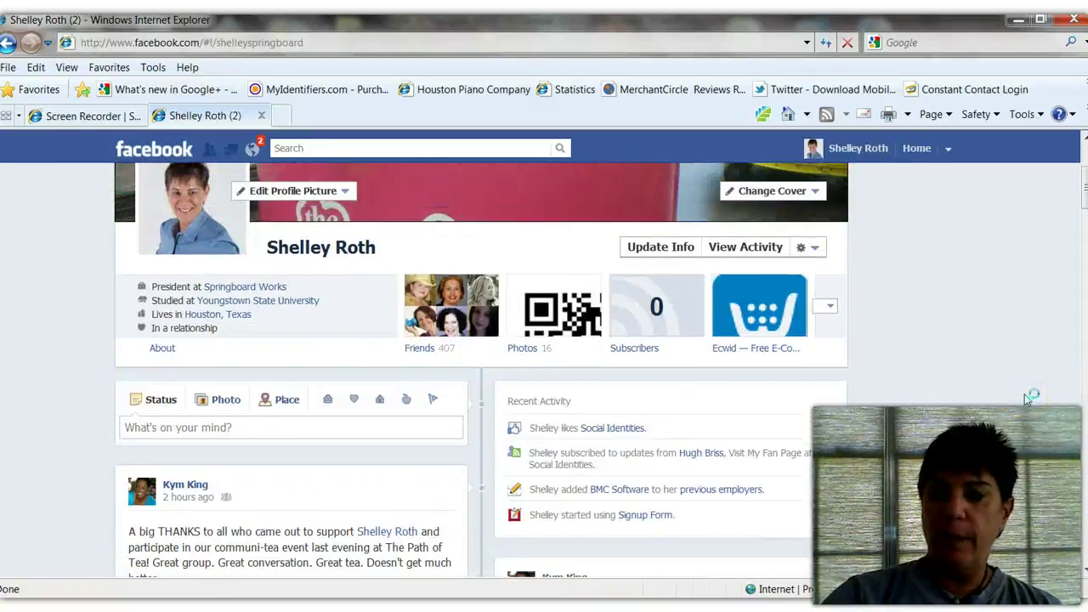
{"action": "scroll", "coordinate": [1028, 442], "scroll_direction": "up", "scroll_amount": 1}
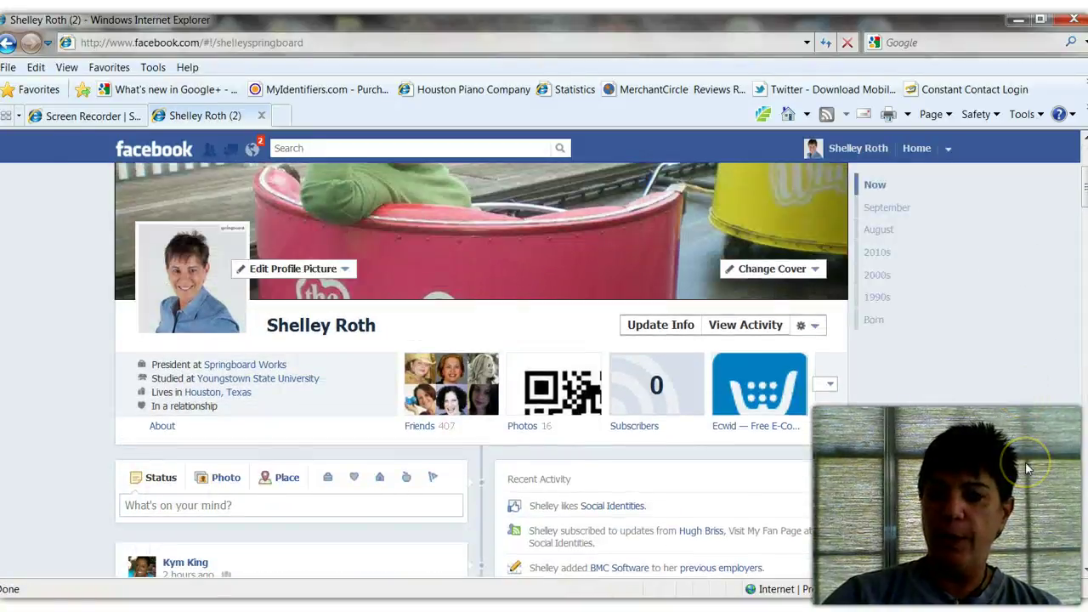
{"action": "scroll", "coordinate": [891, 457], "scroll_direction": "up", "scroll_amount": 3}
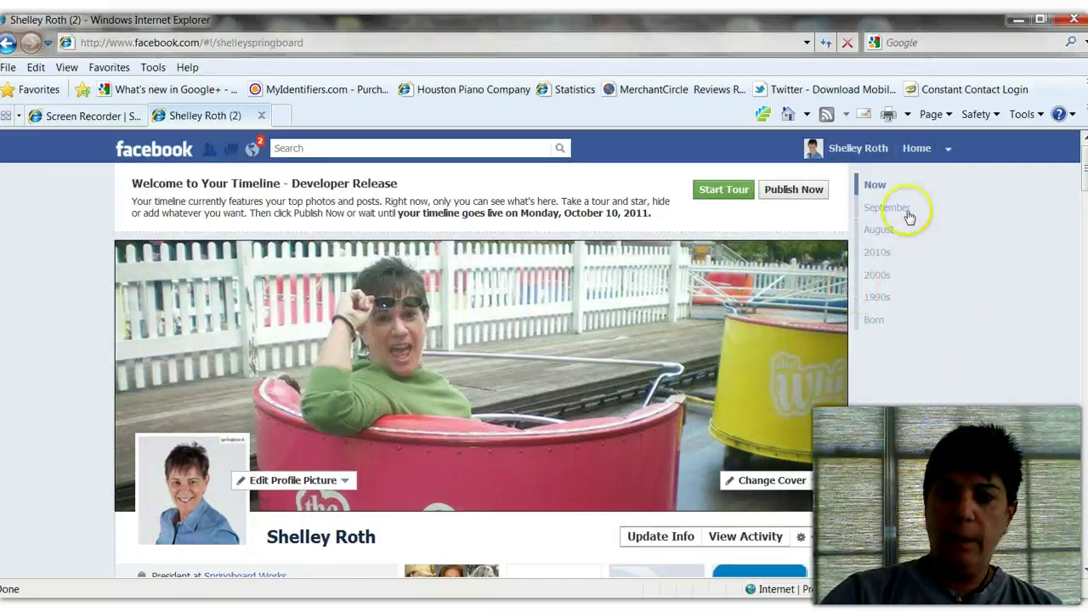
Open the home page, look through the first top stories in the news feed, and return to its beginning.
{"action": "left_click", "coordinate": [919, 158]}
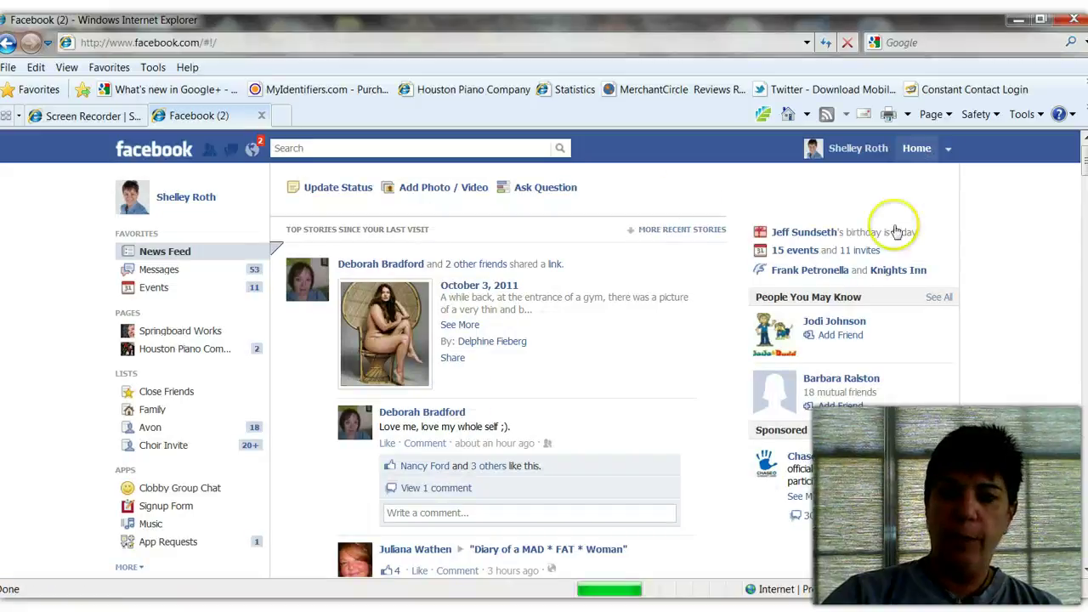
{"action": "scroll", "coordinate": [968, 384], "scroll_direction": "down", "scroll_amount": 3}
{"action": "scroll", "coordinate": [967, 384], "scroll_direction": "down", "scroll_amount": 3}
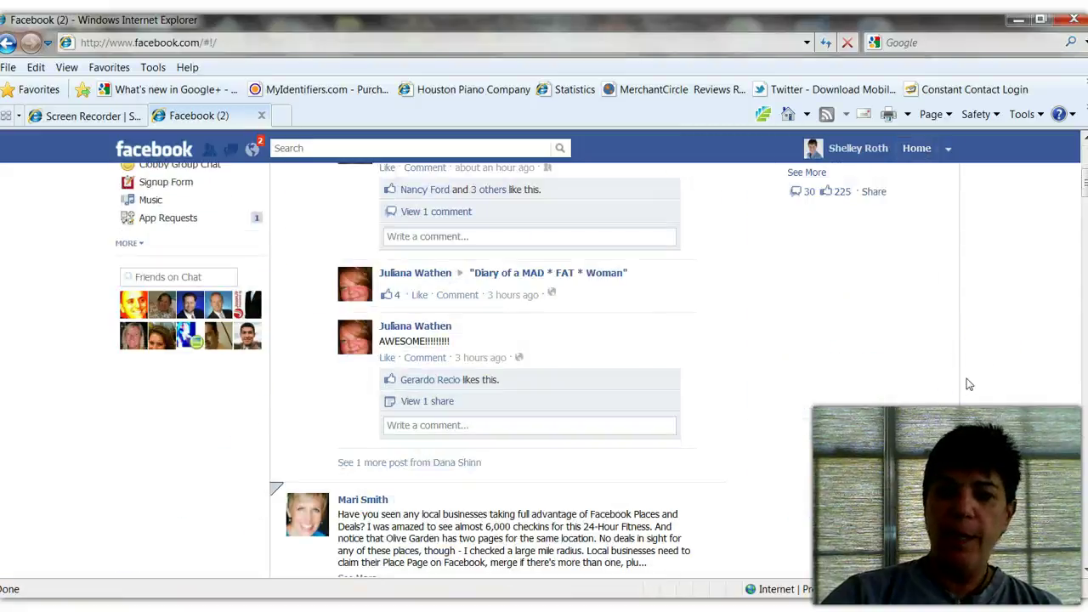
{"action": "scroll", "coordinate": [967, 385], "scroll_direction": "up", "scroll_amount": 6}
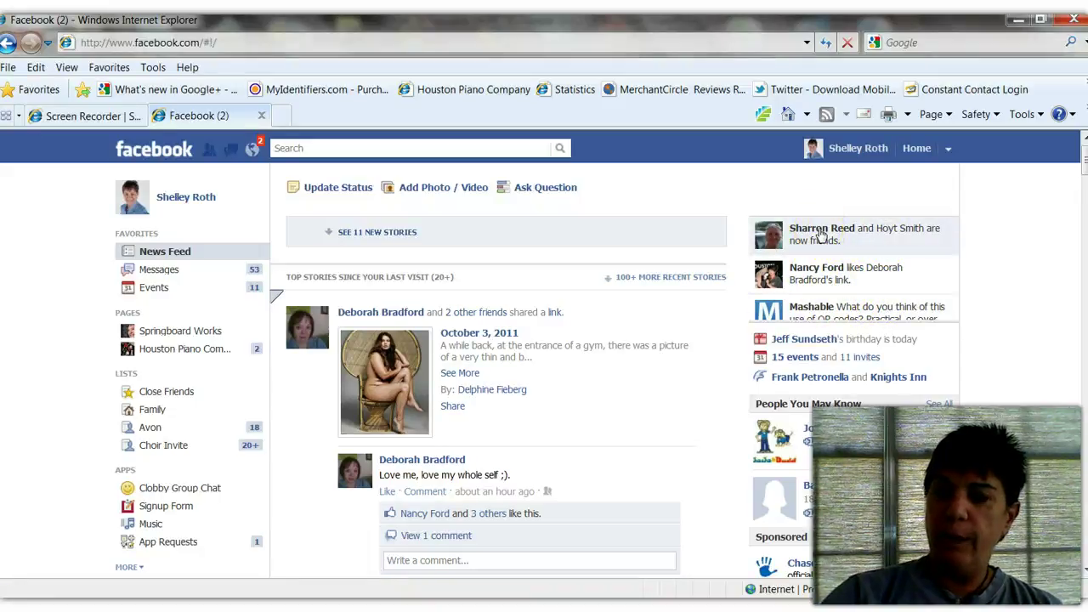
Preview the activity ticker's items, including the Mashable QR codes post, and move to older entries such as the Spotify listening activity.
{"action": "mouse_move", "coordinate": [821, 236]}
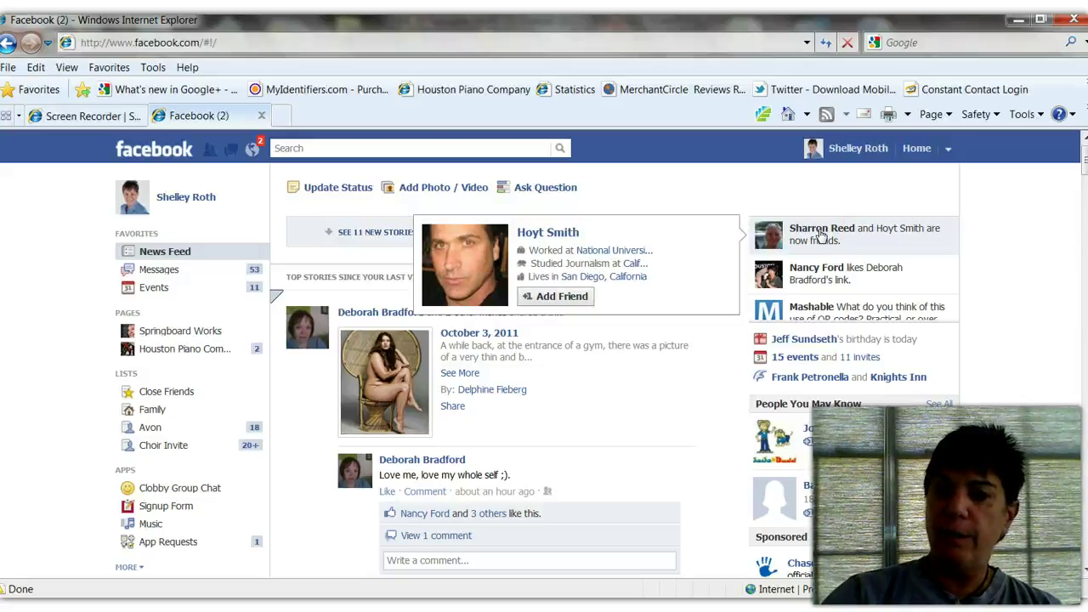
{"action": "scroll", "coordinate": [818, 298], "scroll_direction": "down", "scroll_amount": 1}
{"action": "mouse_move", "coordinate": [823, 287]}
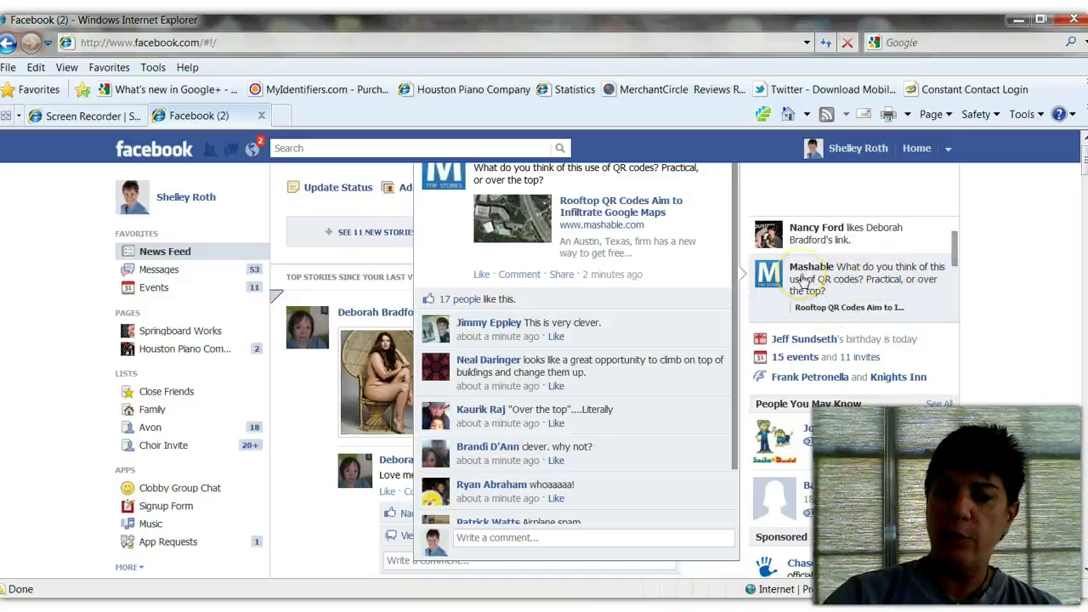
{"action": "left_click_drag", "start_coordinate": [952, 214], "coordinate": [952, 270]}
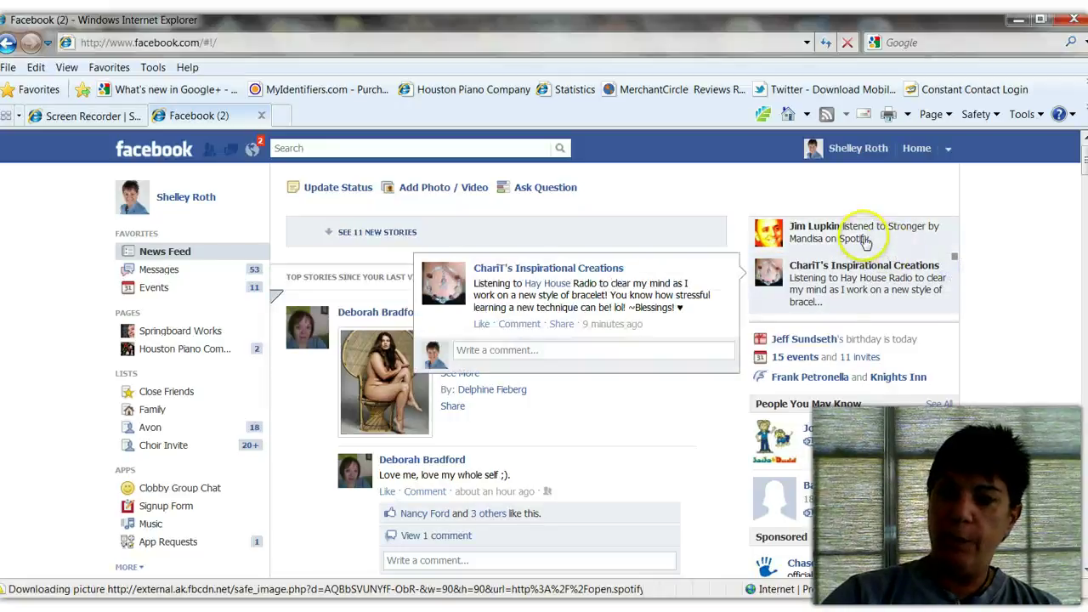
{"action": "mouse_move", "coordinate": [866, 242]}
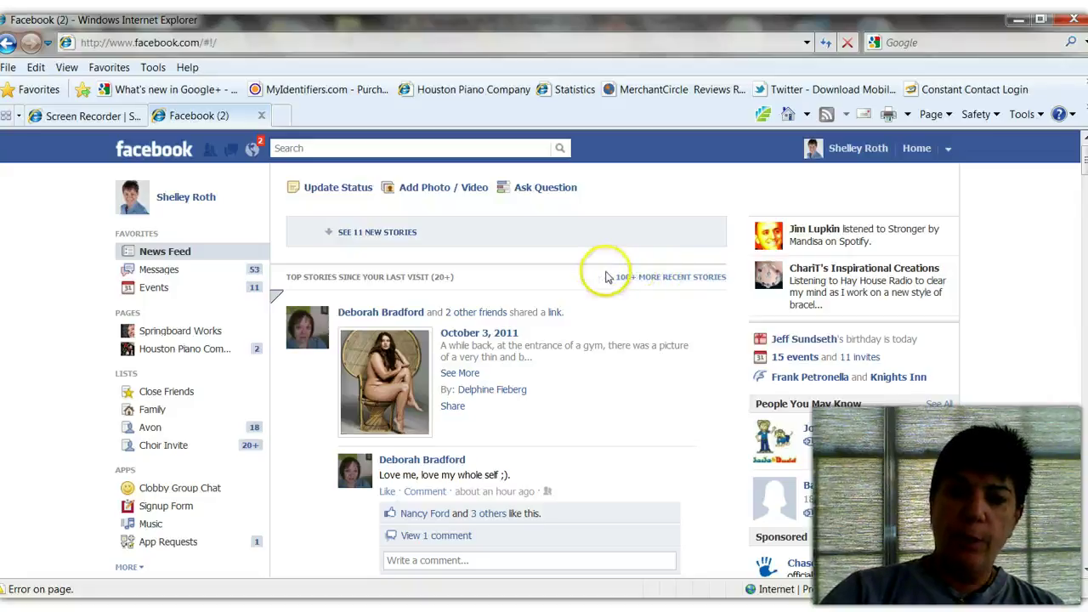
Remove the top-story mark from the first story in the news feed.
{"action": "left_click", "coordinate": [274, 300]}
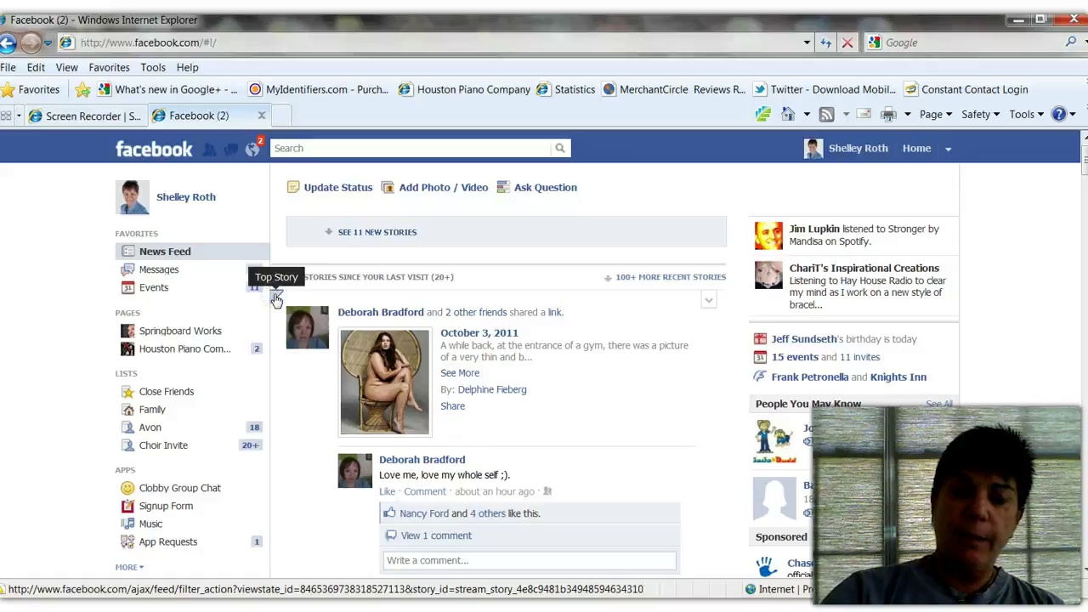
{"action": "left_click", "coordinate": [388, 278]}
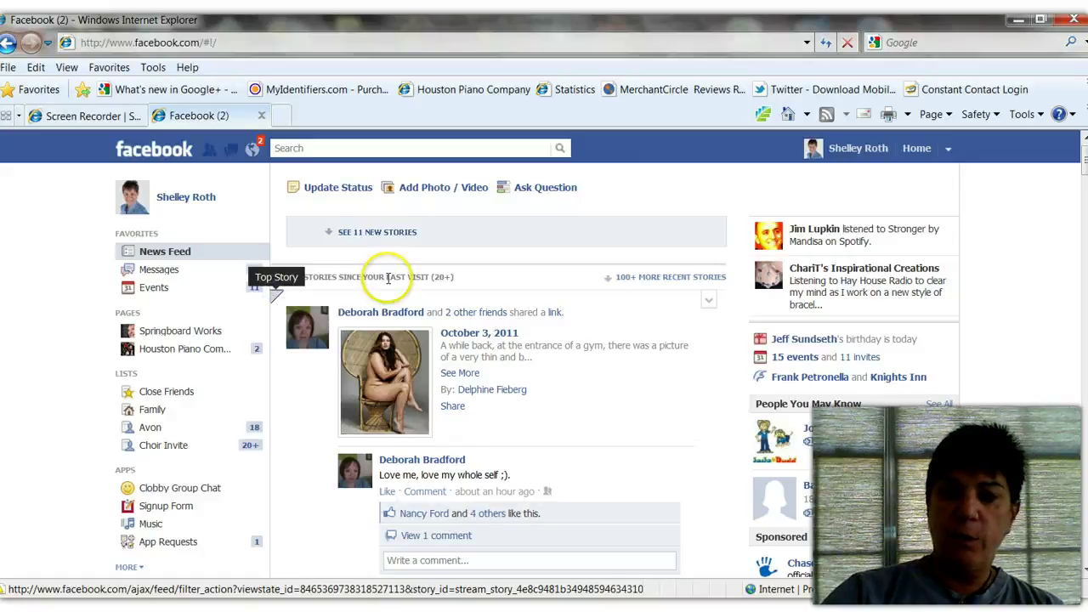
{"action": "left_click", "coordinate": [710, 300]}
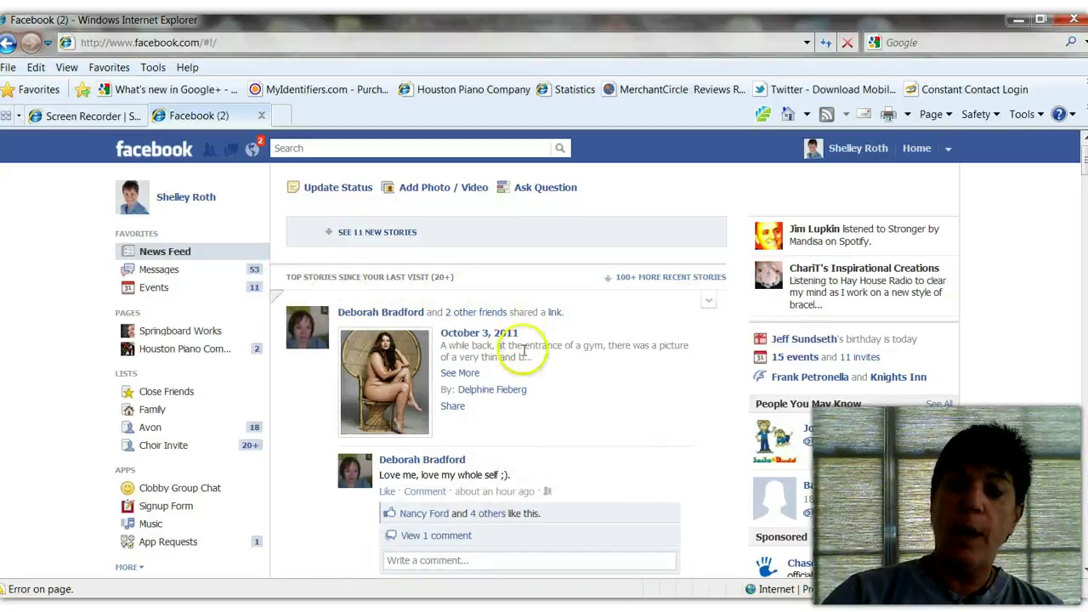
Jump from the top stories to the start of the recent stories section, and return to the beginning of the feed.
{"action": "left_click", "coordinate": [670, 281]}
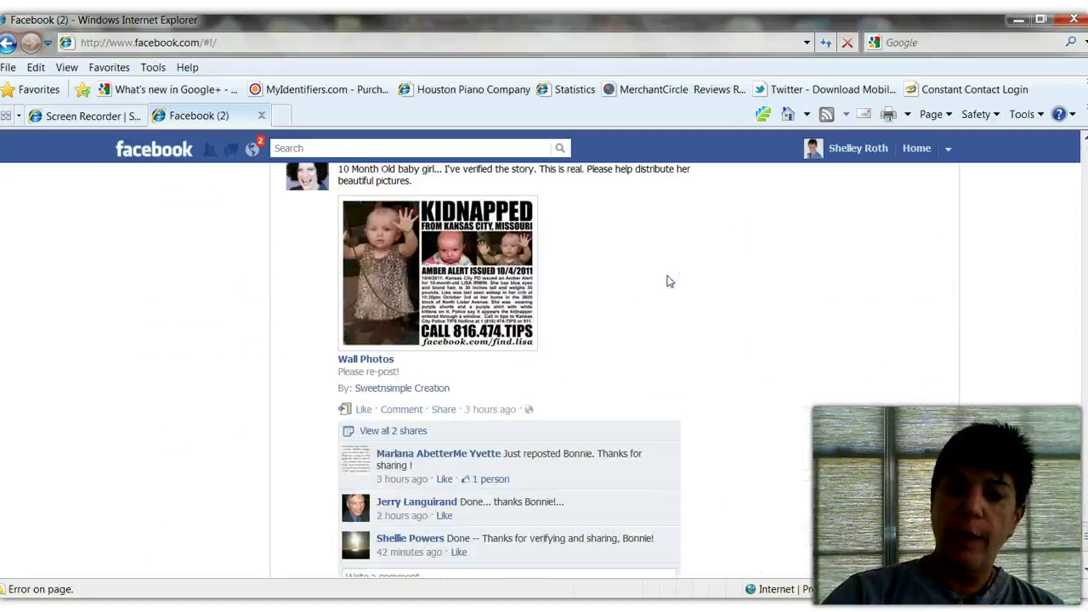
{"action": "left_click", "coordinate": [619, 300]}
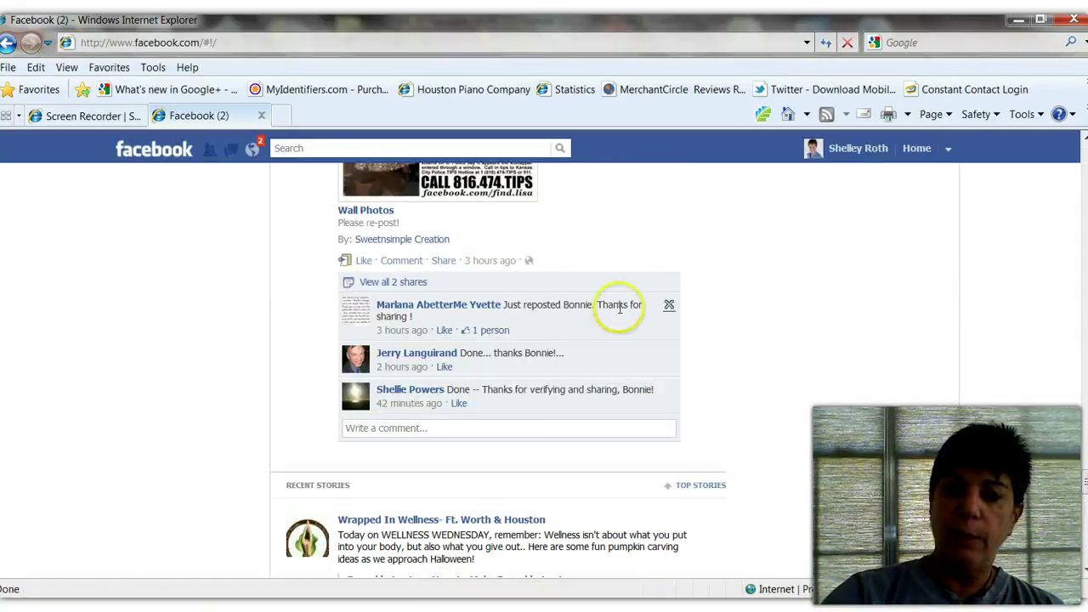
{"action": "scroll", "coordinate": [620, 302], "scroll_direction": "down", "scroll_amount": 3}
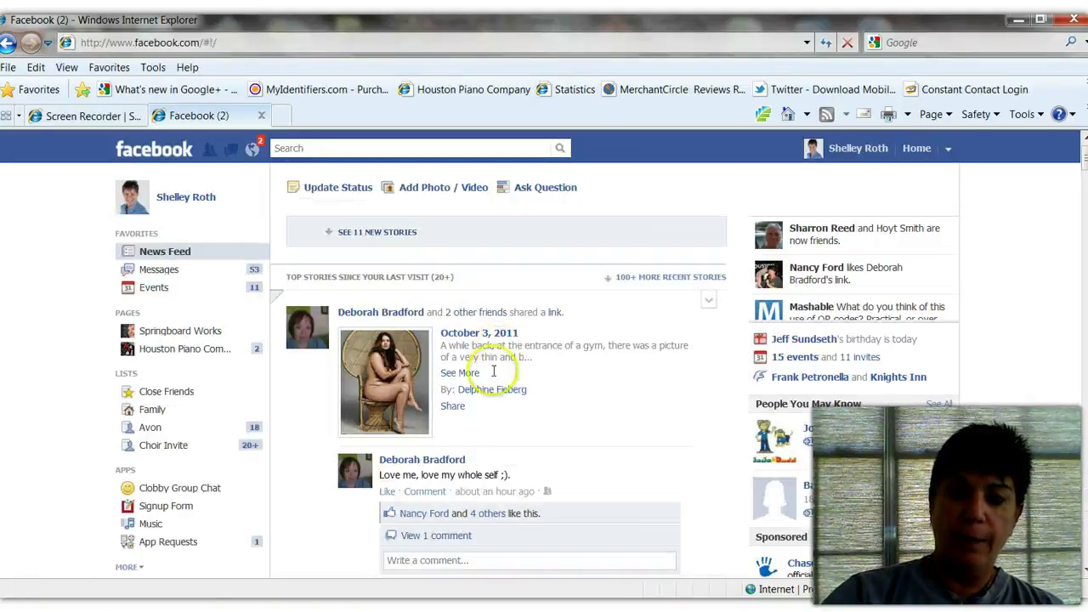
Jump to the recent stories again to view their first posts, and browse back through the top stories above them.
{"action": "left_click", "coordinate": [663, 278]}
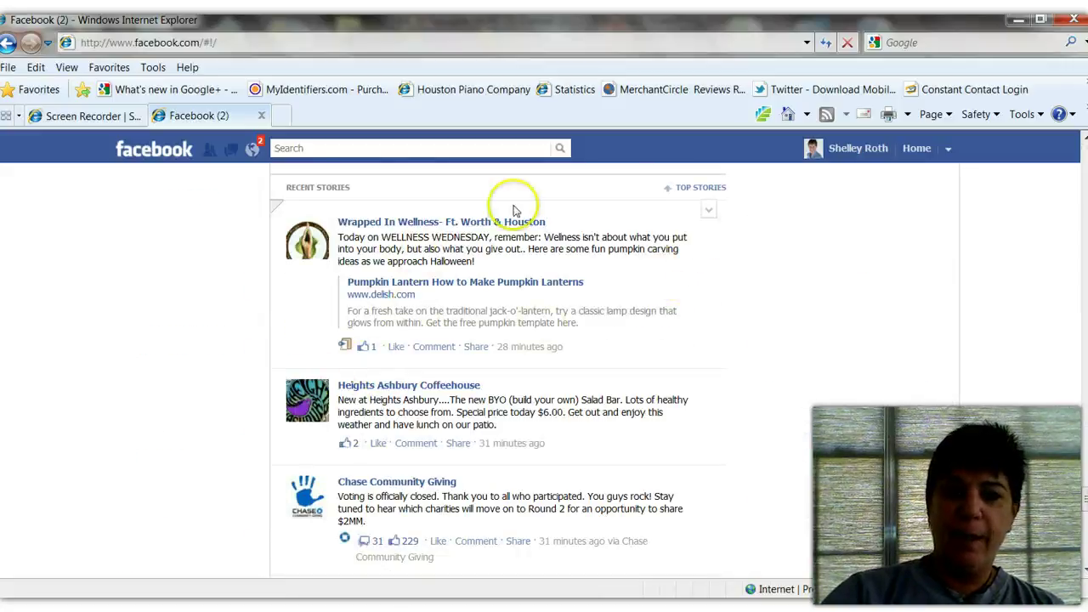
{"action": "scroll", "coordinate": [725, 300], "scroll_direction": "up", "scroll_amount": 2}
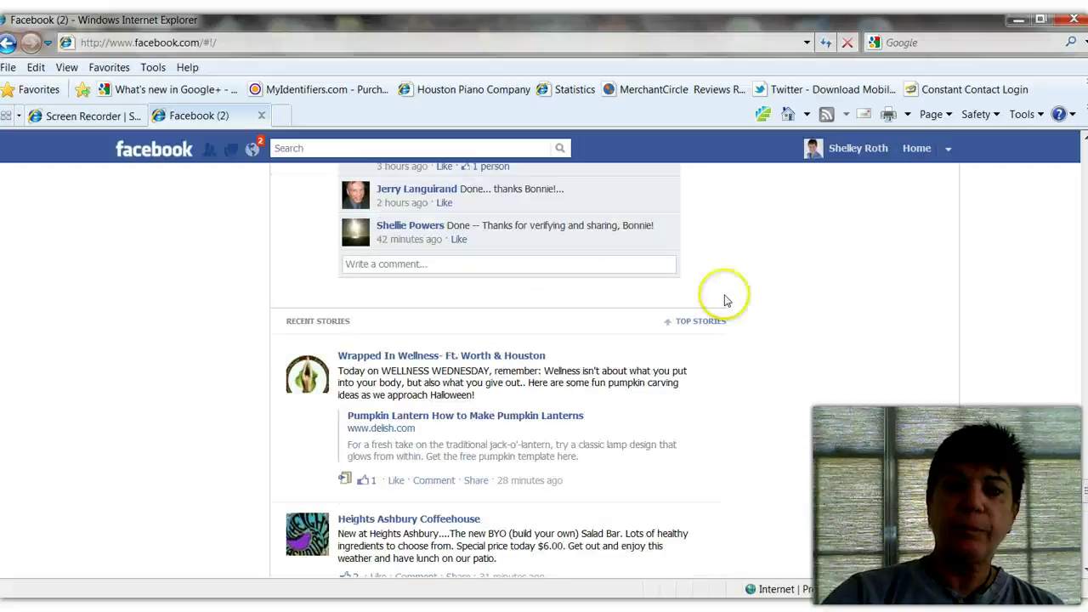
{"action": "scroll", "coordinate": [450, 332], "scroll_direction": "down", "scroll_amount": 10}
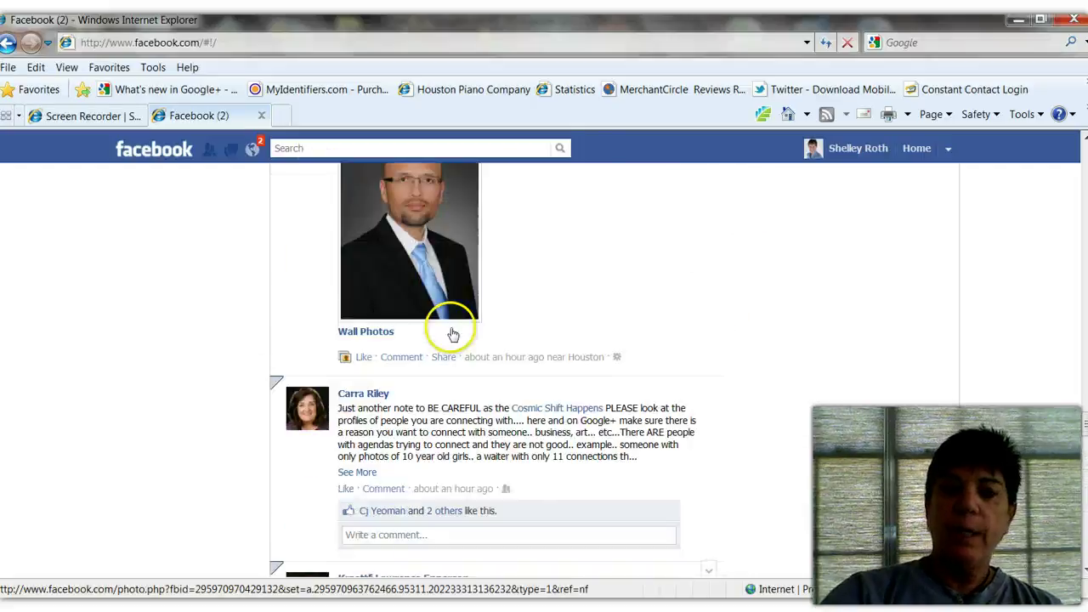
{"action": "scroll", "coordinate": [453, 335], "scroll_direction": "down", "scroll_amount": 10}
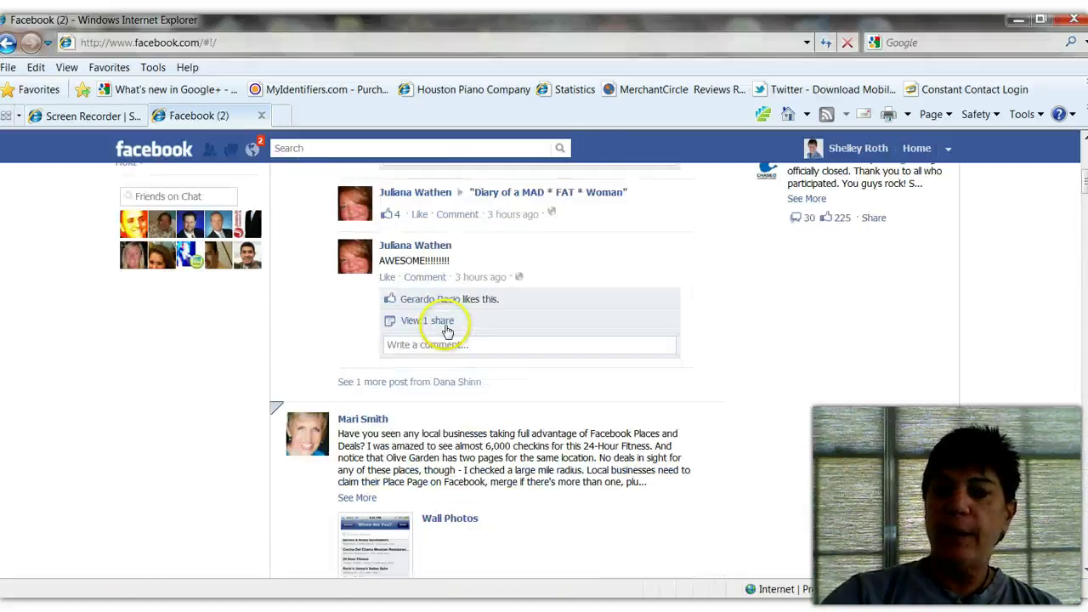
{"action": "scroll", "coordinate": [448, 330], "scroll_direction": "up", "scroll_amount": 20}
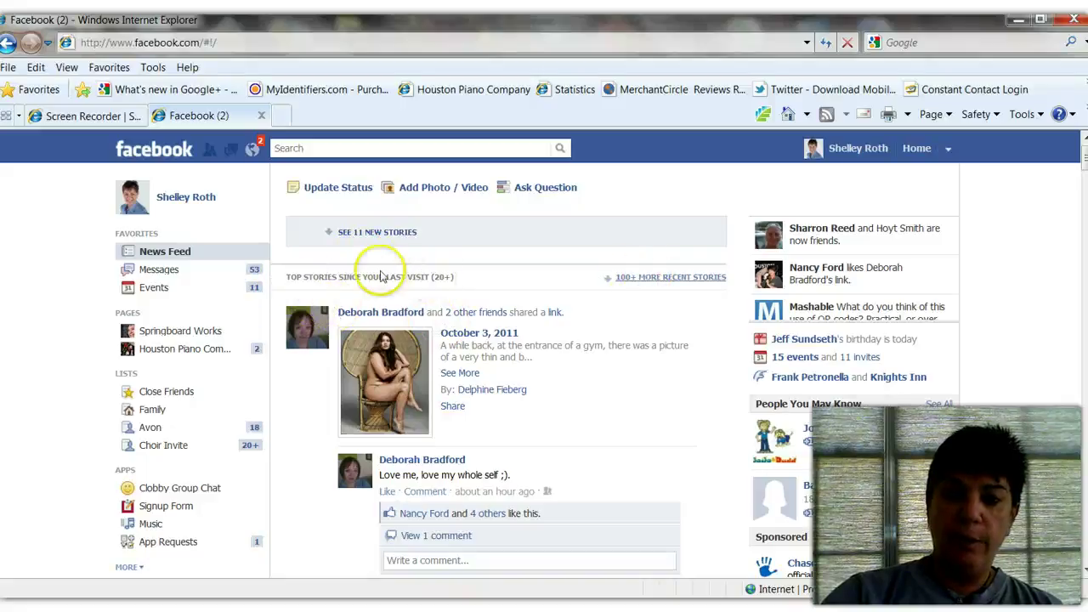
Check the top-story corner markers on posts further along the feed, and compare them with the posts under Recent Stories.
{"action": "scroll", "coordinate": [510, 339], "scroll_direction": "down", "scroll_amount": 10}
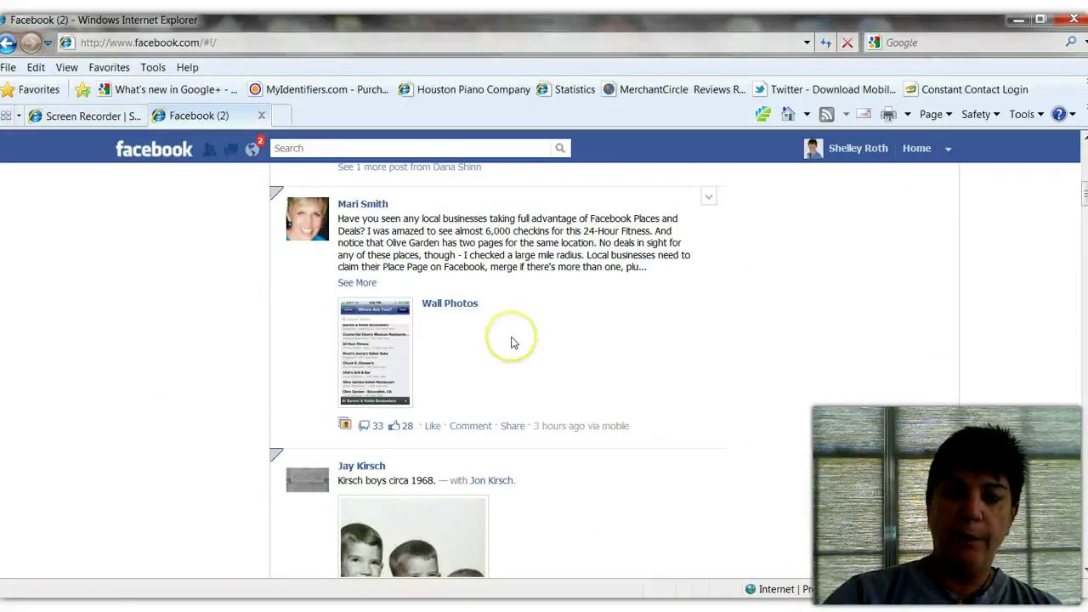
{"action": "scroll", "coordinate": [549, 319], "scroll_direction": "down", "scroll_amount": 3}
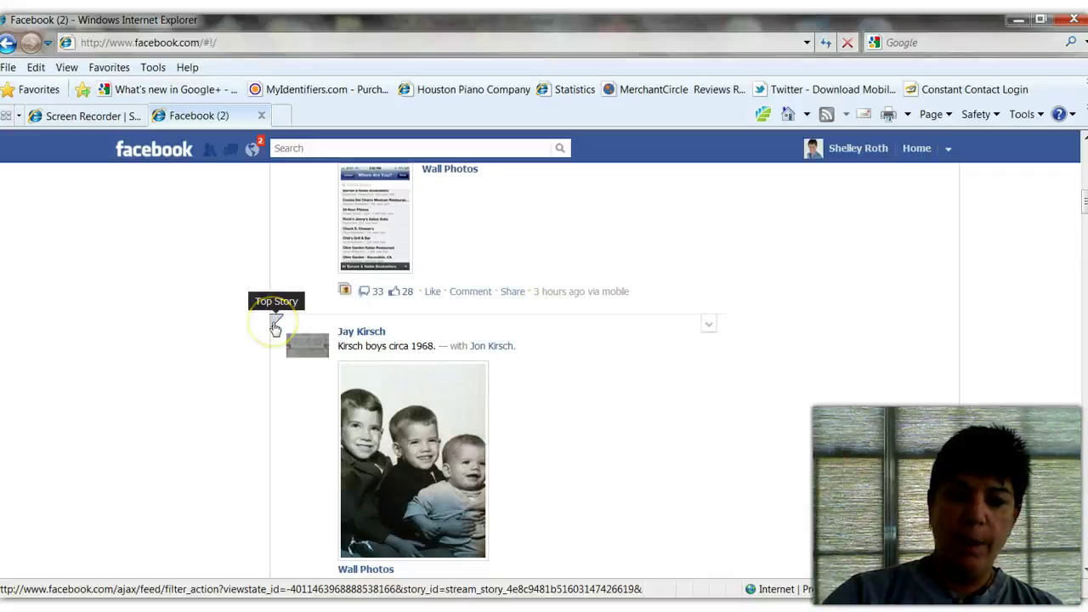
{"action": "scroll", "coordinate": [454, 332], "scroll_direction": "down", "scroll_amount": 8}
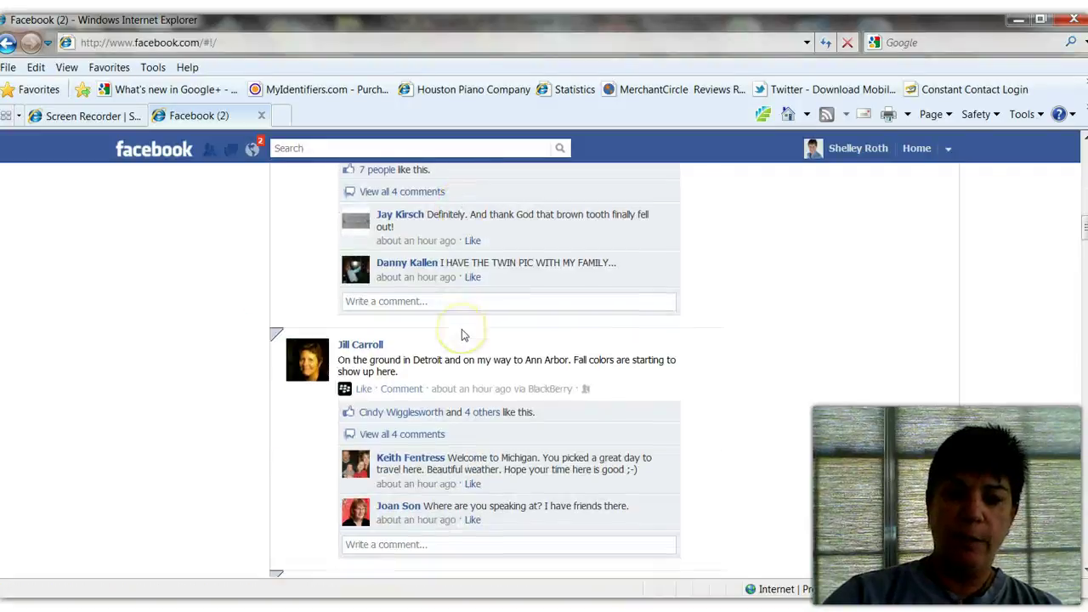
{"action": "scroll", "coordinate": [461, 329], "scroll_direction": "up", "scroll_amount": 15}
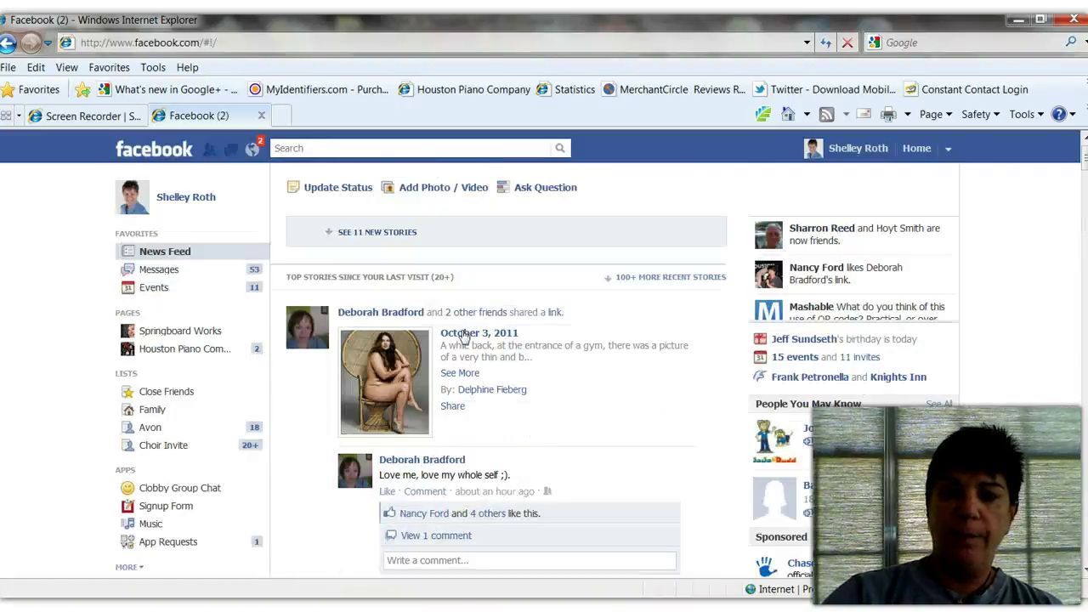
{"action": "left_click", "coordinate": [649, 279]}
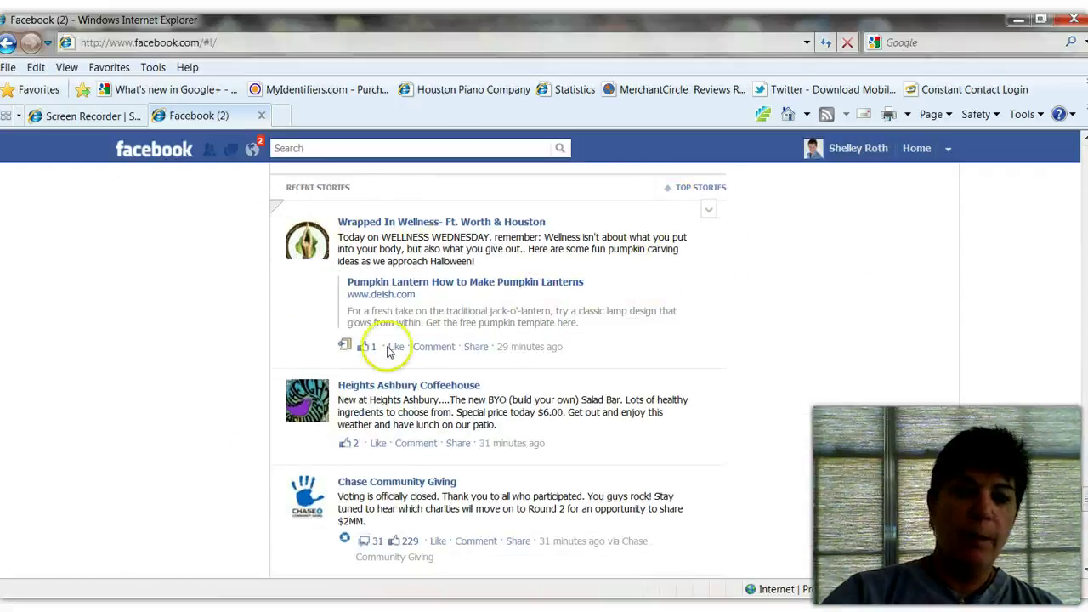
{"action": "scroll", "coordinate": [263, 340], "scroll_direction": "up", "scroll_amount": 10}
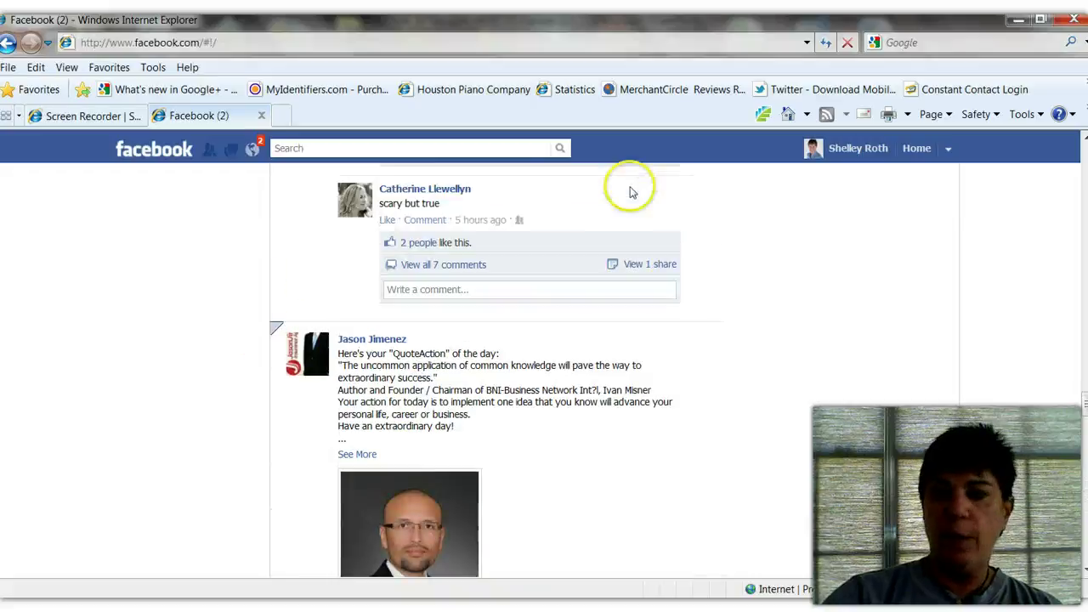
Reopen the profile timeline and look through its recent activity and posts as far as the new book announcement.
{"action": "left_click", "coordinate": [881, 154]}
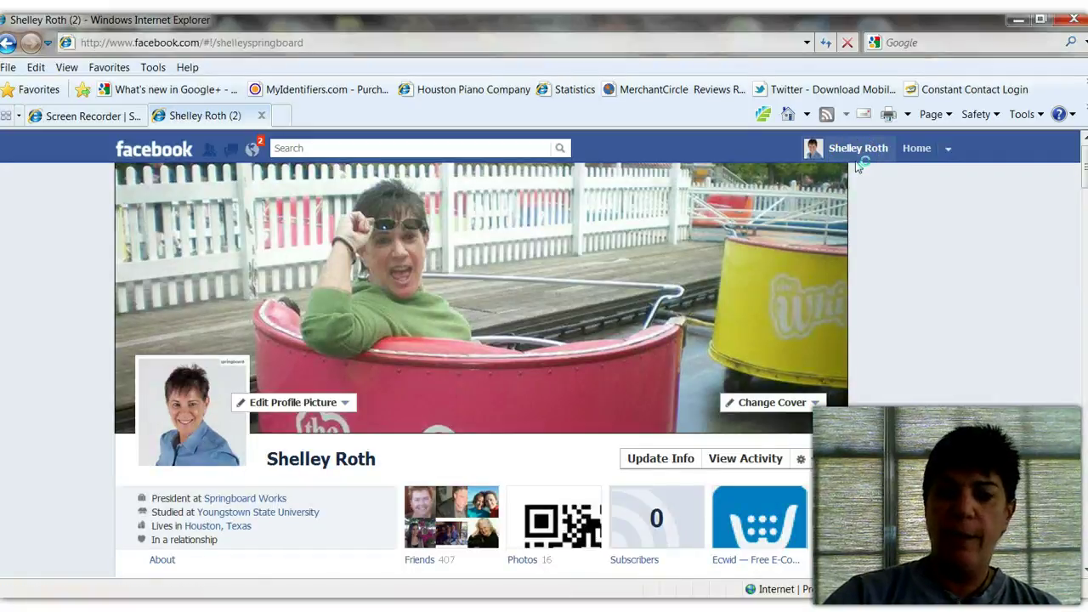
{"action": "scroll", "coordinate": [361, 434], "scroll_direction": "down", "scroll_amount": 3}
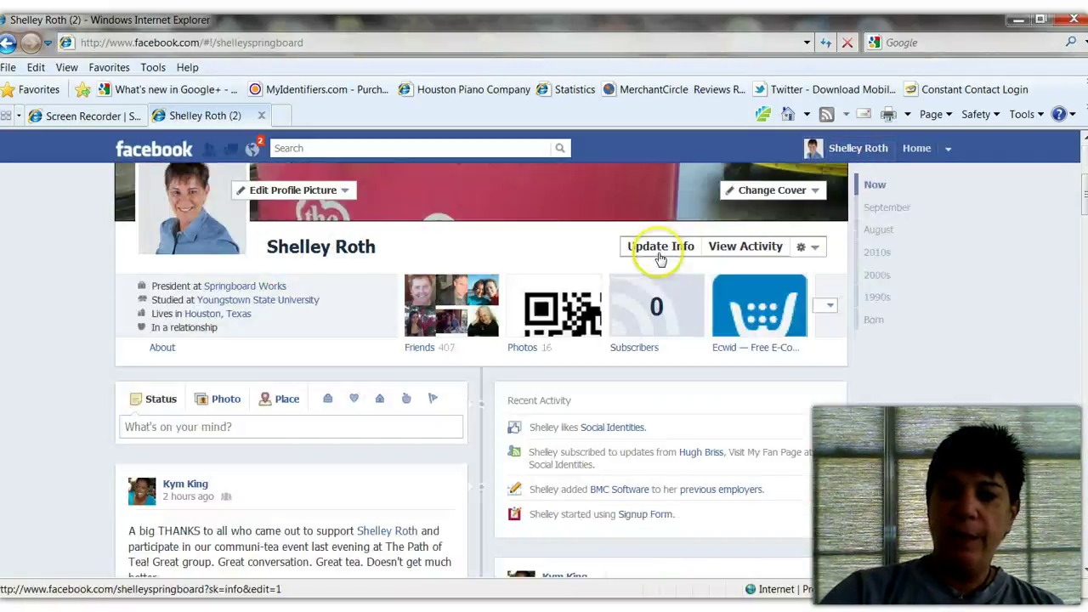
{"action": "scroll", "coordinate": [661, 258], "scroll_direction": "down", "scroll_amount": 2}
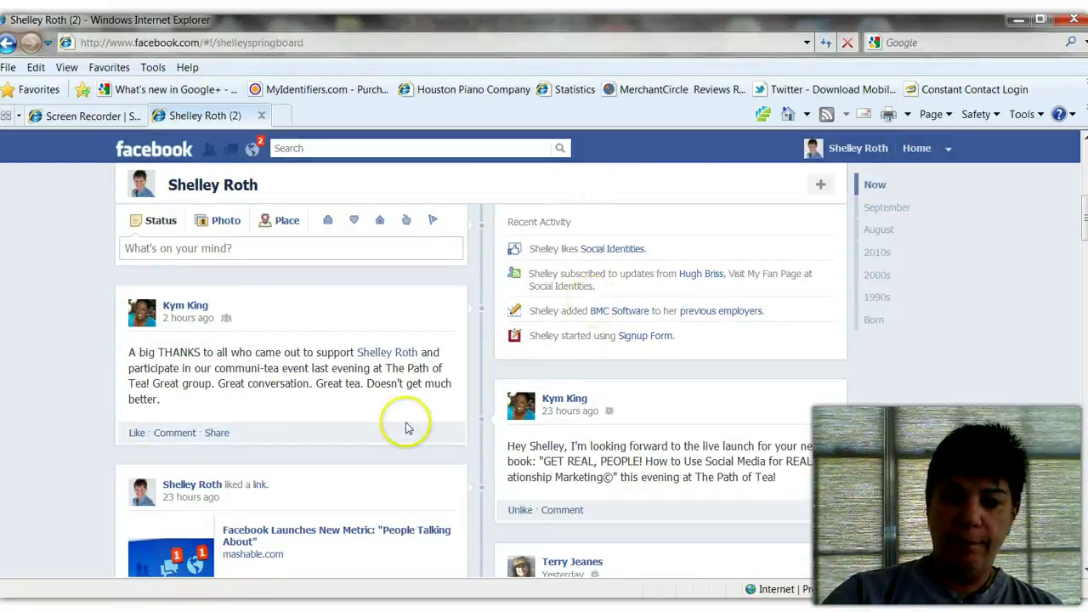
{"action": "scroll", "coordinate": [484, 376], "scroll_direction": "down", "scroll_amount": 2}
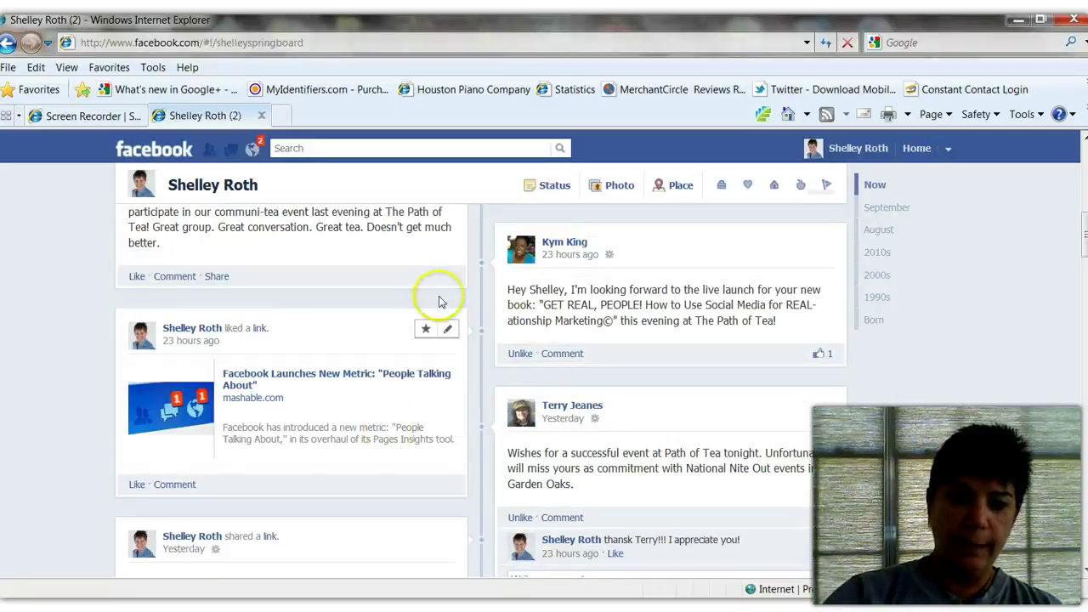
{"action": "scroll", "coordinate": [347, 347], "scroll_direction": "down", "scroll_amount": 3}
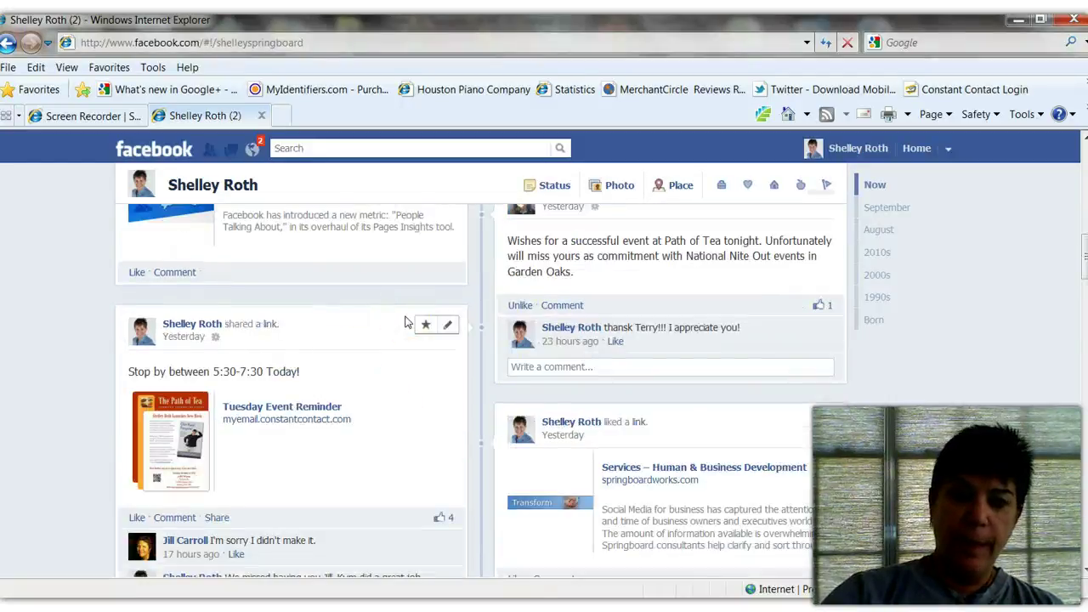
{"action": "scroll", "coordinate": [405, 323], "scroll_direction": "down", "scroll_amount": 2}
{"action": "scroll", "coordinate": [405, 322], "scroll_direction": "down", "scroll_amount": 2}
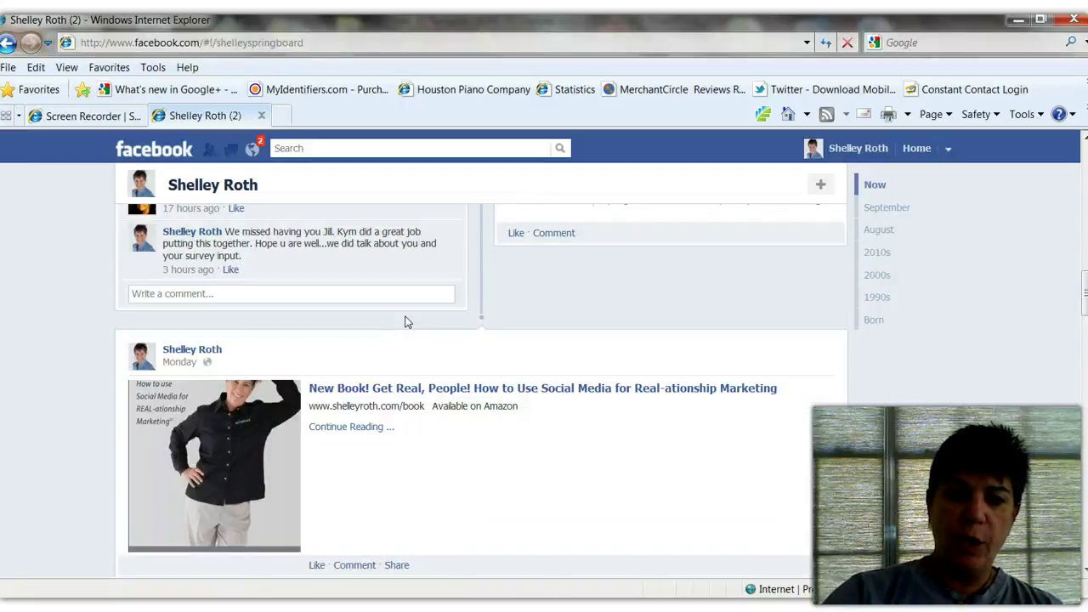
Open the share dialog for the new book note, check its audience options such as Public, Friends and Custom, and cancel sharing.
{"action": "scroll", "coordinate": [405, 321], "scroll_direction": "down", "scroll_amount": 2}
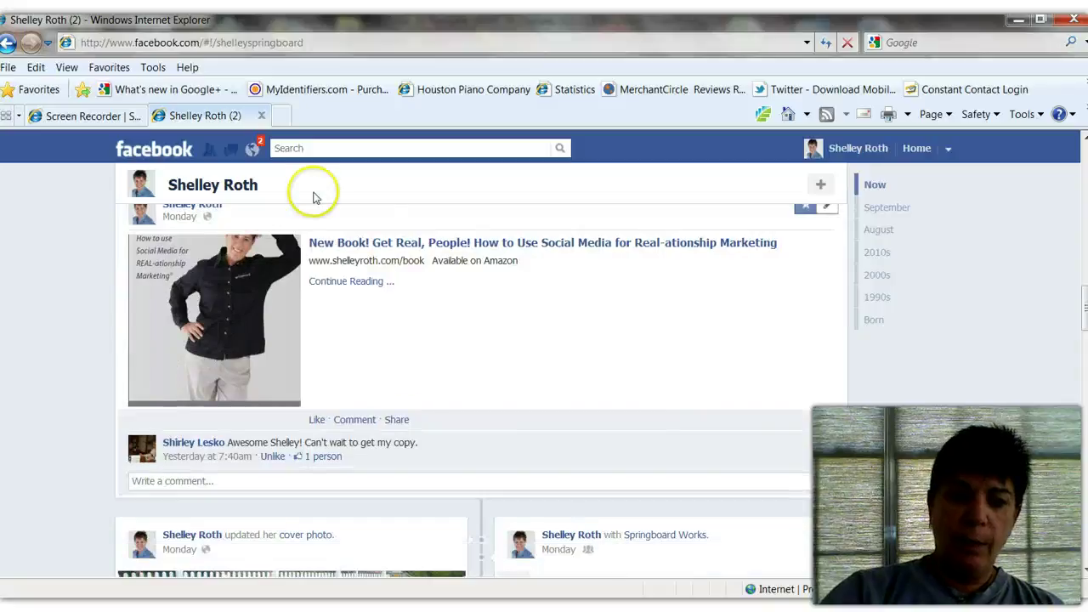
{"action": "left_click", "coordinate": [400, 421]}
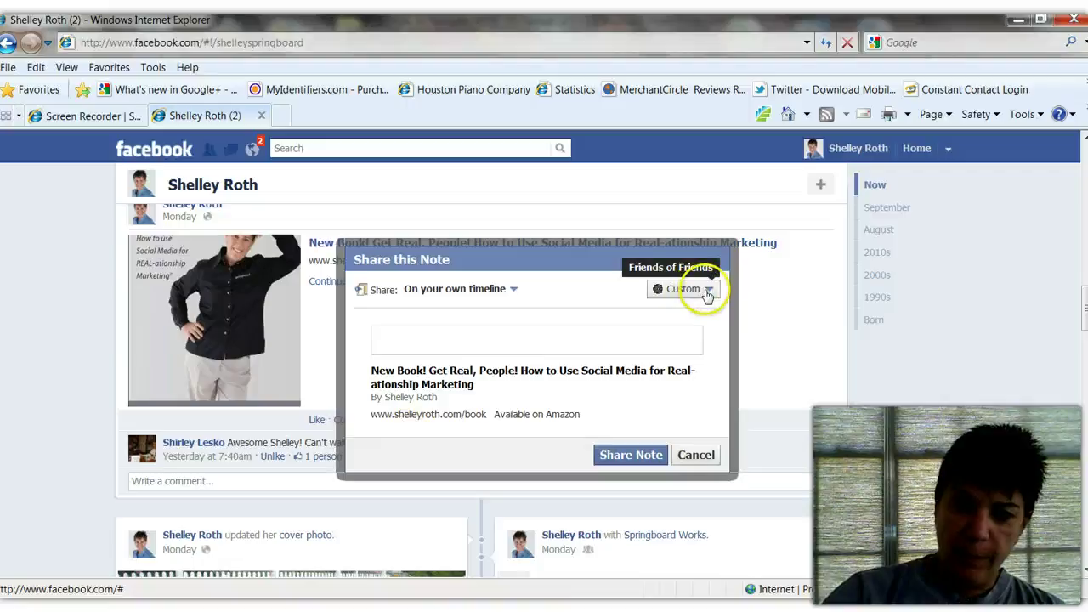
{"action": "left_click", "coordinate": [706, 294]}
{"action": "left_click", "coordinate": [699, 297]}
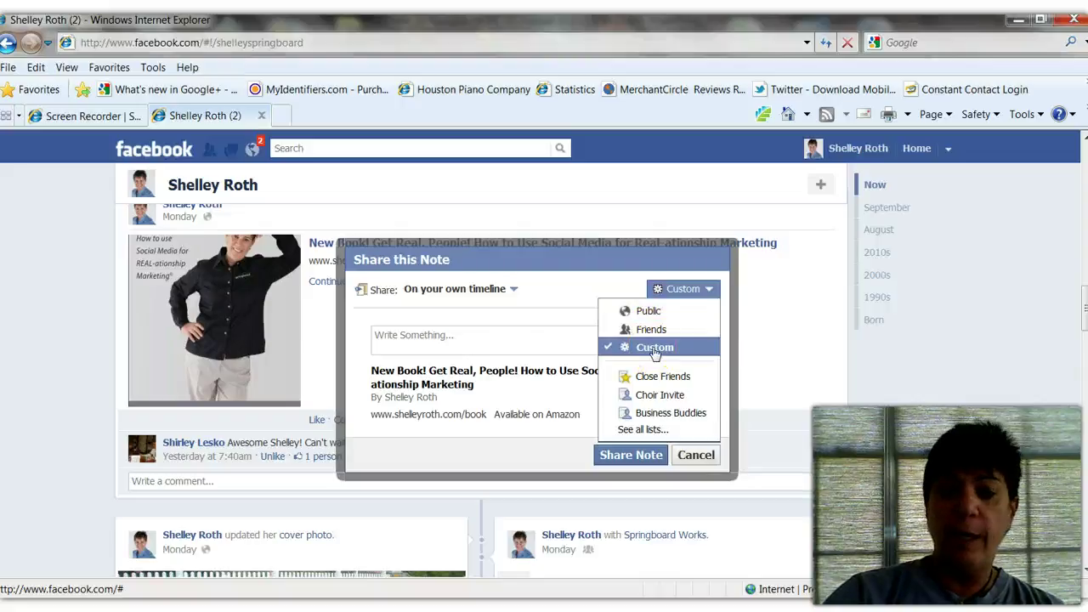
{"action": "left_click", "coordinate": [696, 455]}
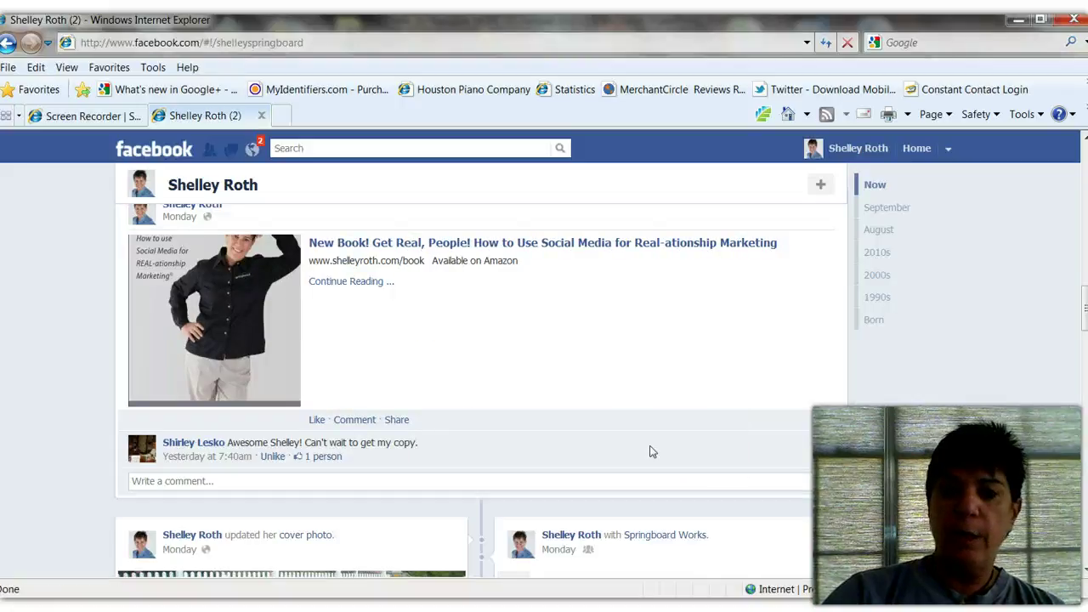
Browse the surrounding timeline posts and return to the cover photo and the Welcome to Your Timeline notice.
{"action": "scroll", "coordinate": [485, 334], "scroll_direction": "down", "scroll_amount": 5}
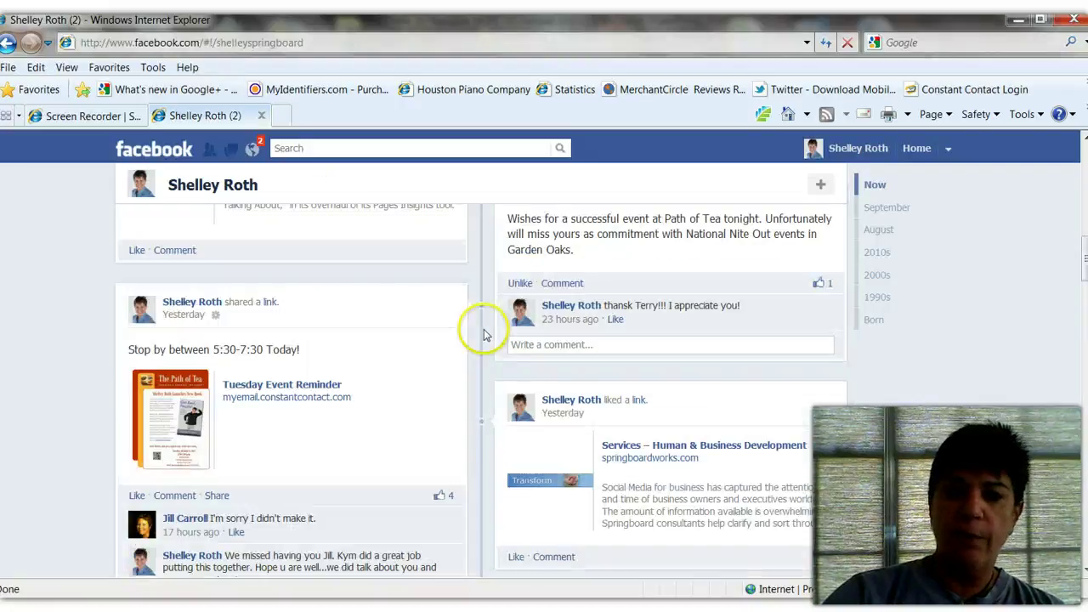
{"action": "scroll", "coordinate": [484, 334], "scroll_direction": "up", "scroll_amount": 5}
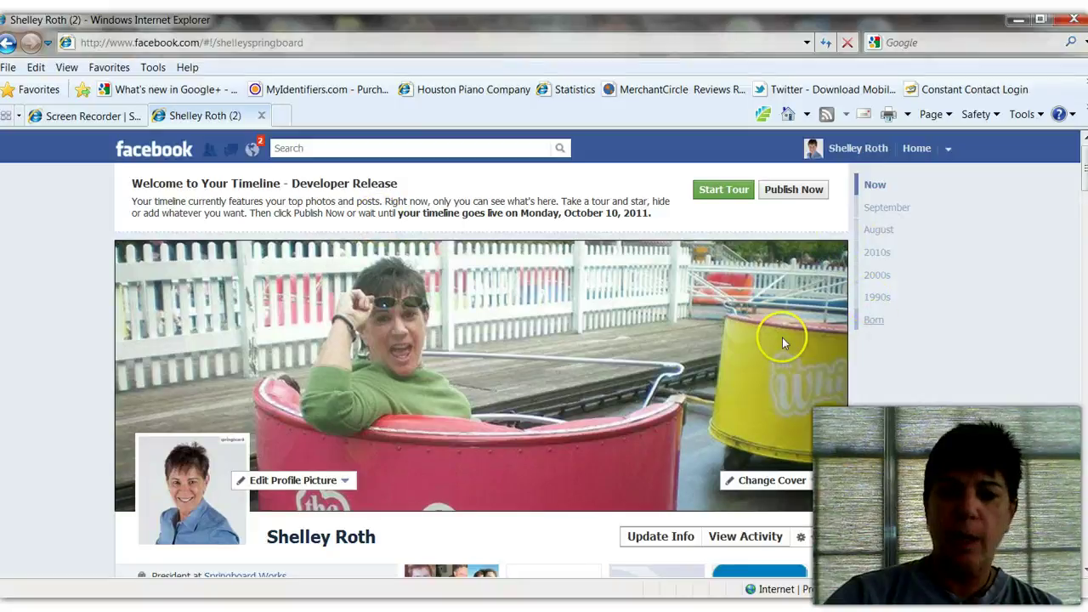
{"action": "scroll", "coordinate": [884, 304], "scroll_direction": "down", "scroll_amount": 3}
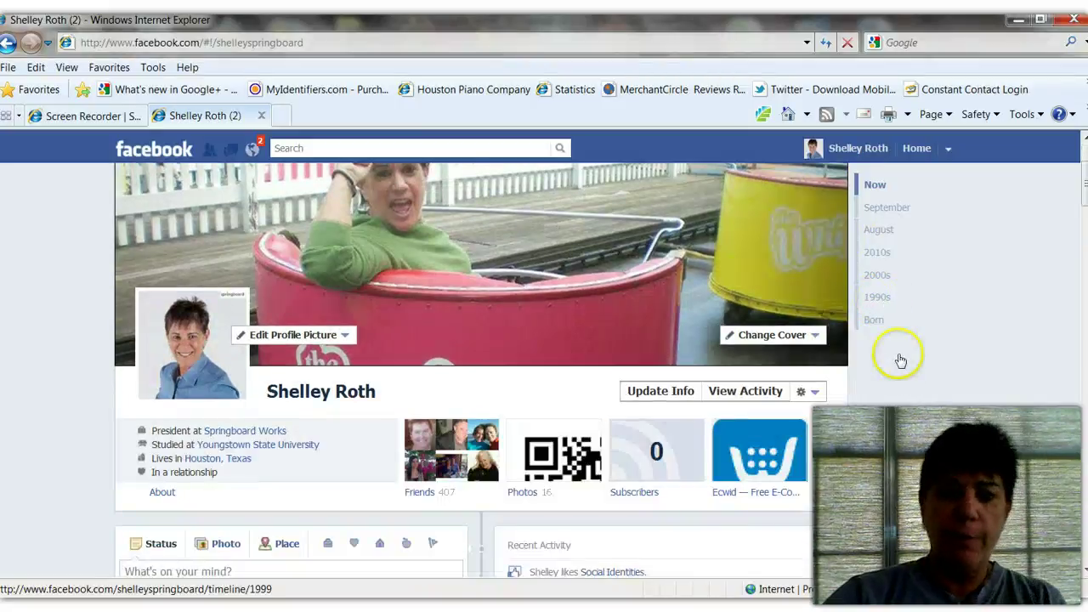
{"action": "scroll", "coordinate": [443, 213], "scroll_direction": "up", "scroll_amount": 3}
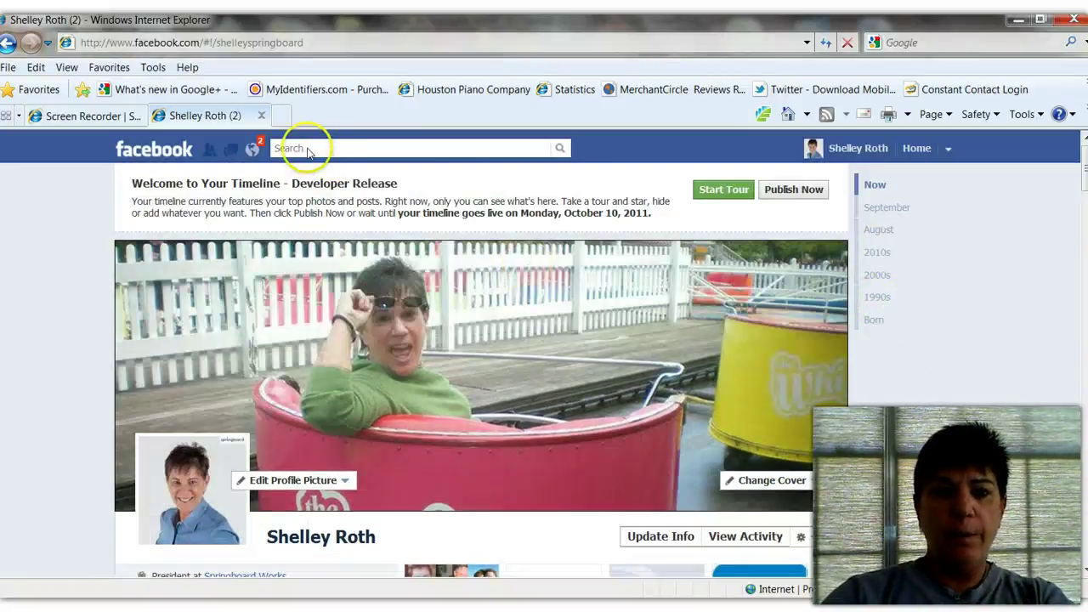
Search by first name for the contact located in Orlando, Florida, open his profile and view its cover image.
{"action": "left_click", "coordinate": [307, 148]}
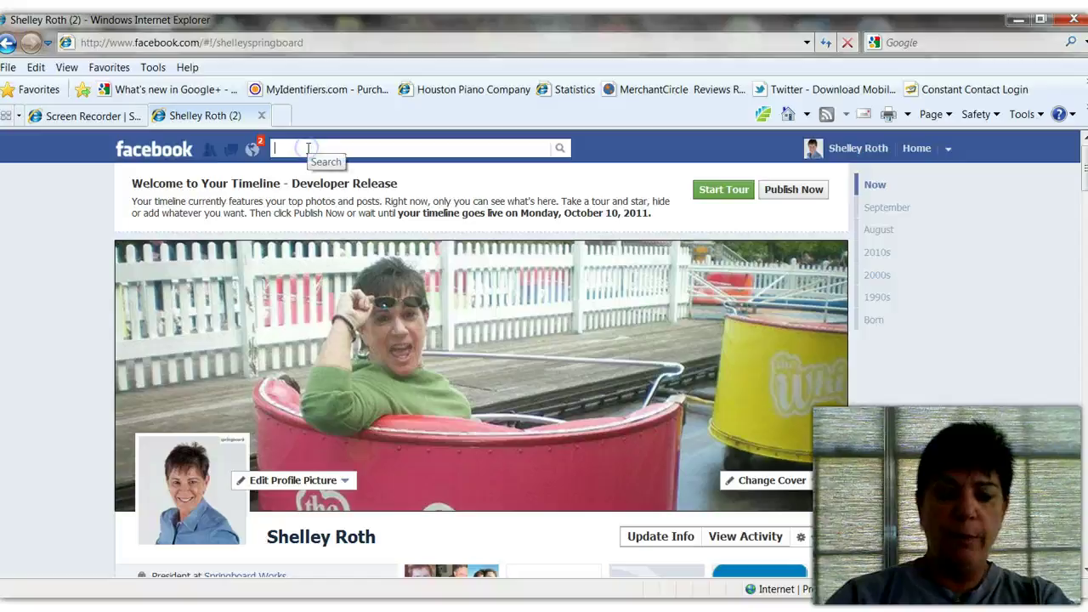
{"action": "type", "text": "hugh"}
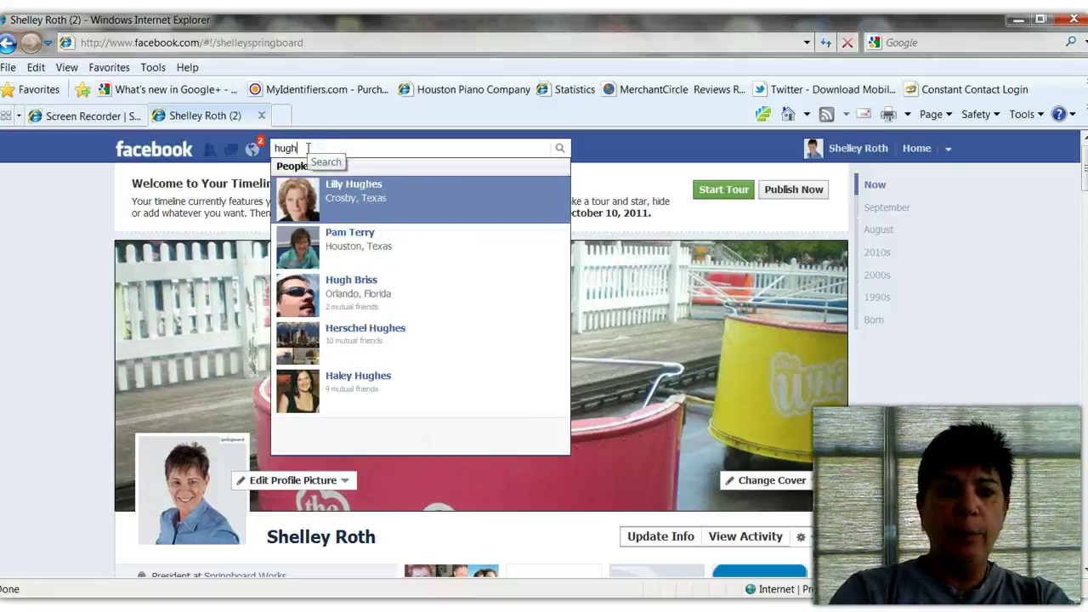
{"action": "left_click", "coordinate": [338, 294]}
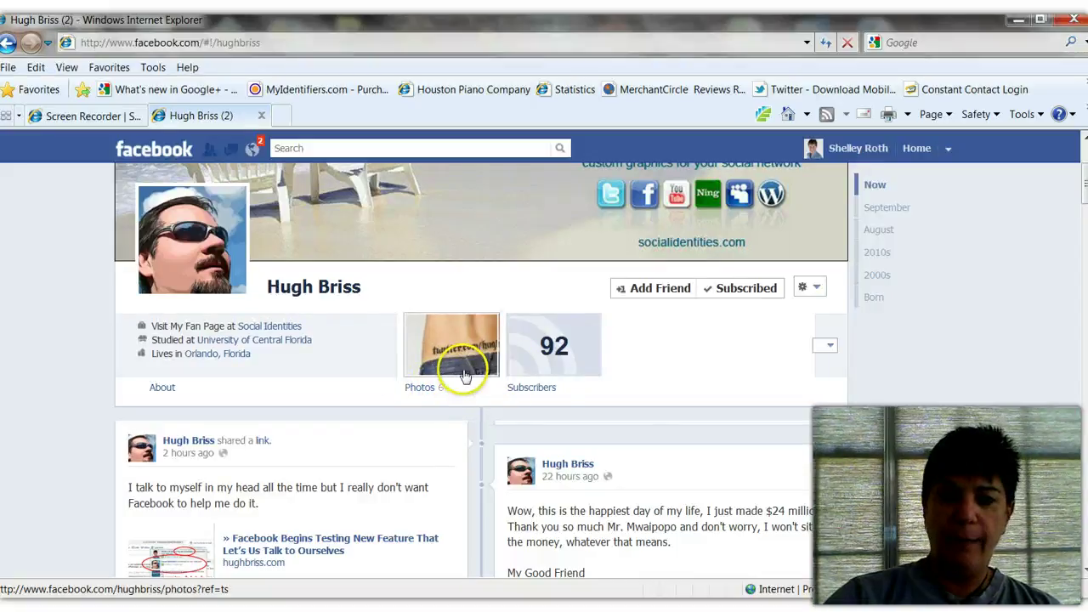
{"action": "scroll", "coordinate": [558, 361], "scroll_direction": "up", "scroll_amount": 3}
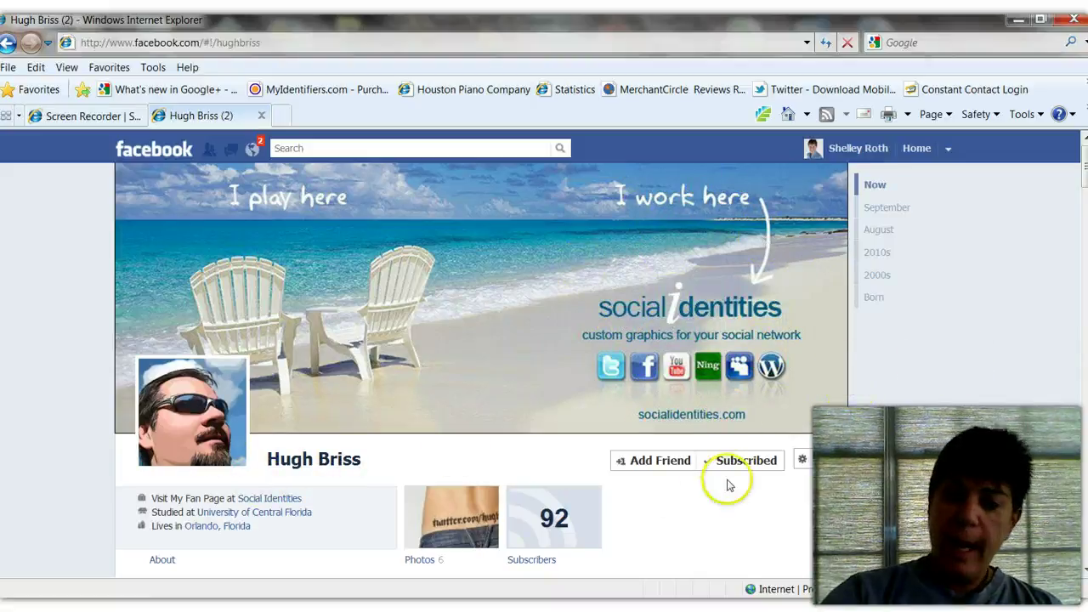
Examine the subscription settings on this profile for how many updates to receive, next to the Add Friend option.
{"action": "mouse_move", "coordinate": [729, 469]}
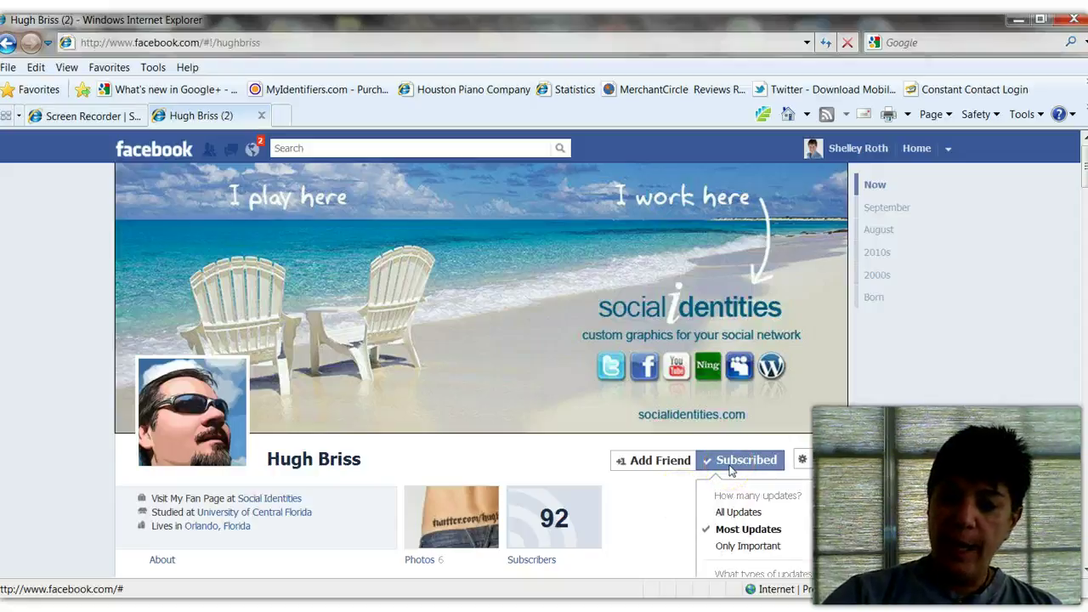
{"action": "left_click", "coordinate": [732, 529]}
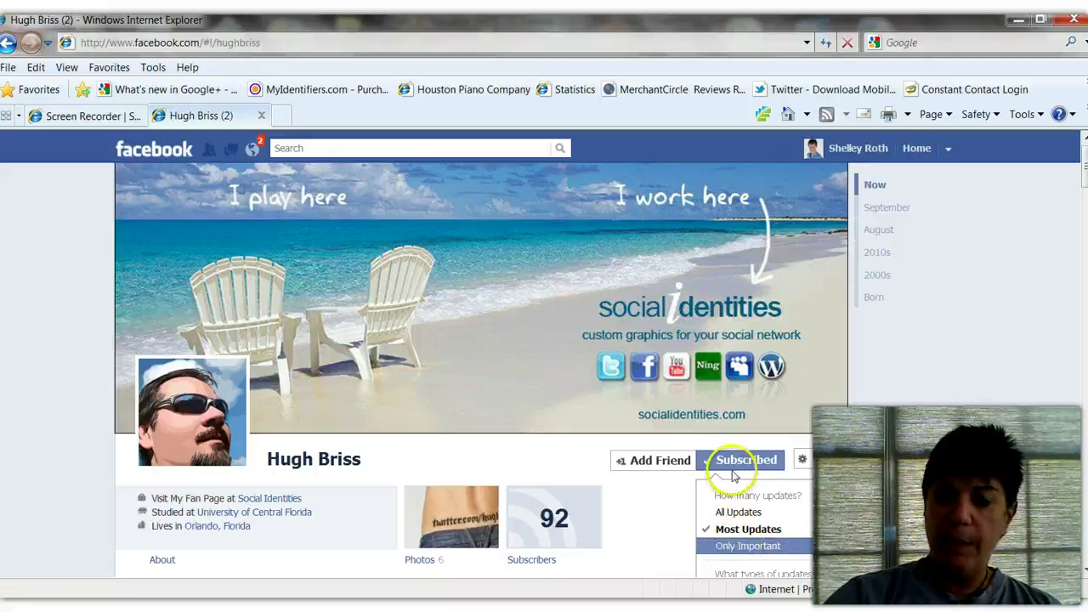
{"action": "left_click", "coordinate": [644, 464]}
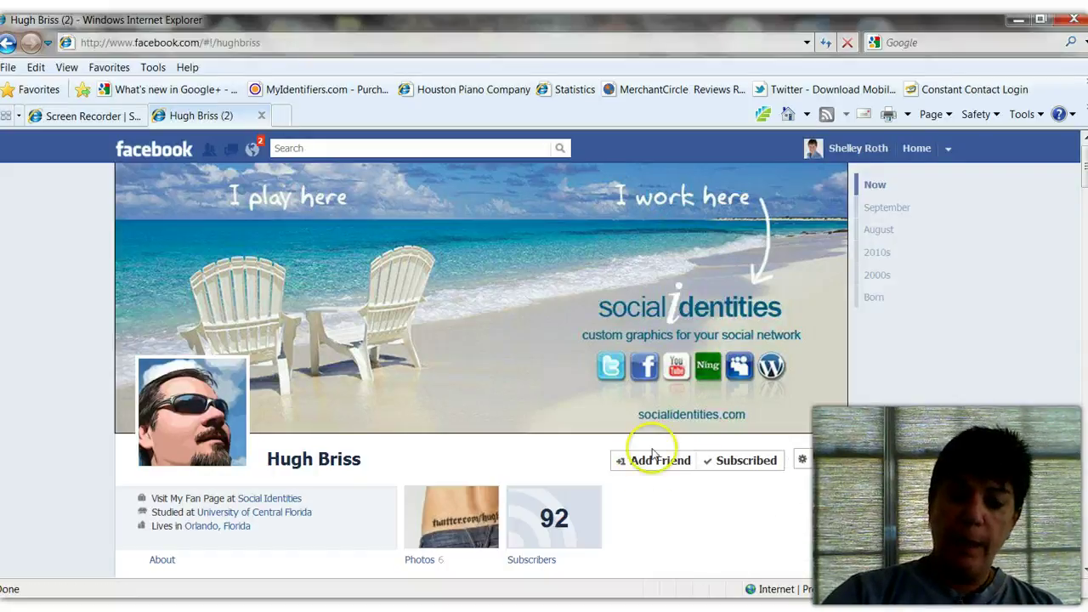
{"action": "left_click", "coordinate": [731, 468]}
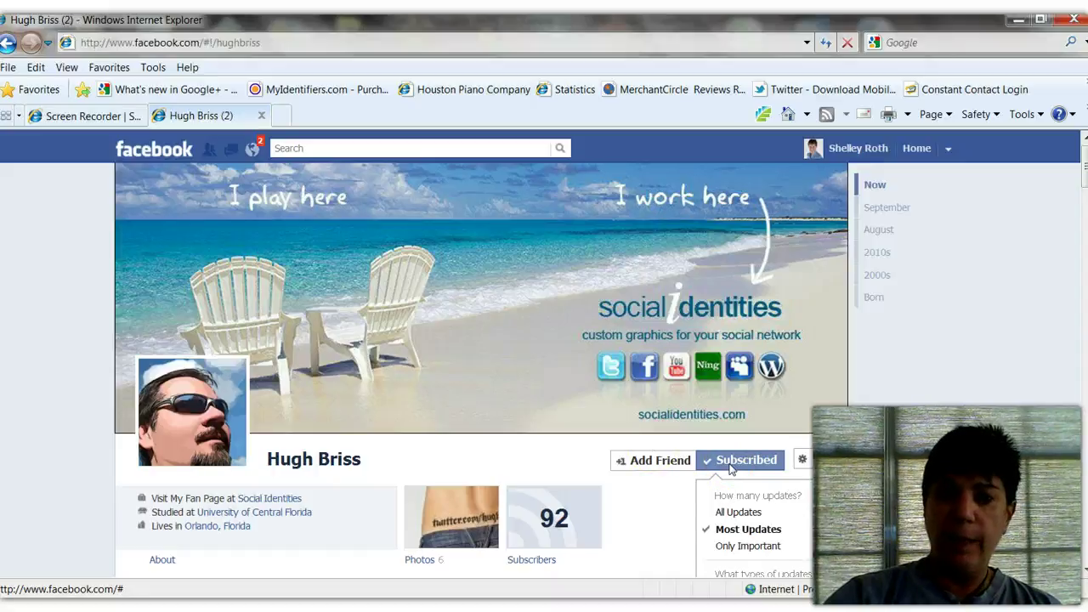
Return to your own timeline, check the Recent Activity entries below the cover, and go back to the page's start.
{"action": "left_click", "coordinate": [855, 150]}
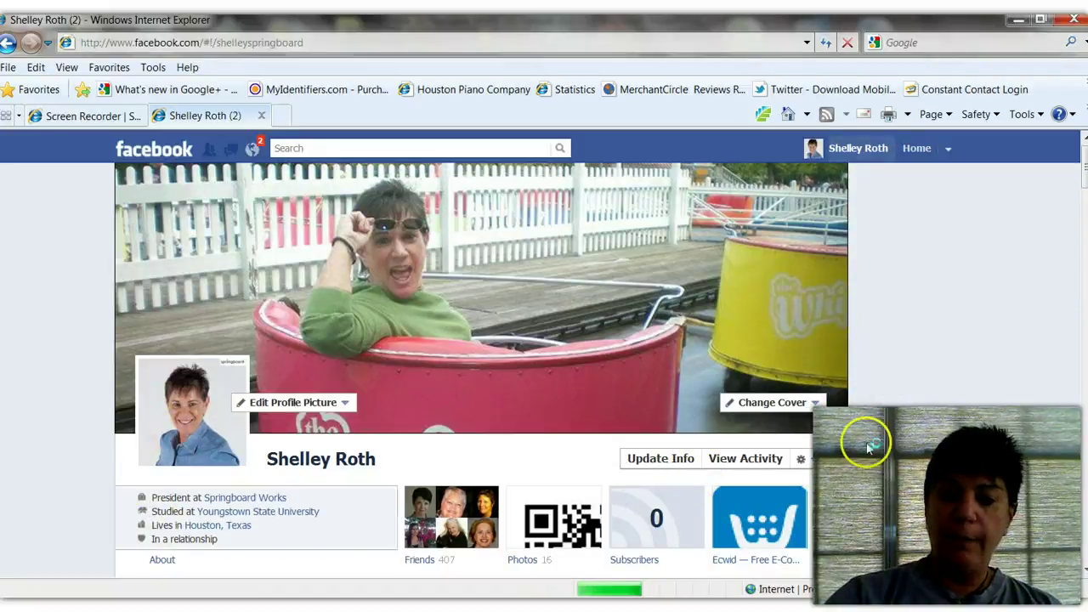
{"action": "left_click", "coordinate": [657, 460]}
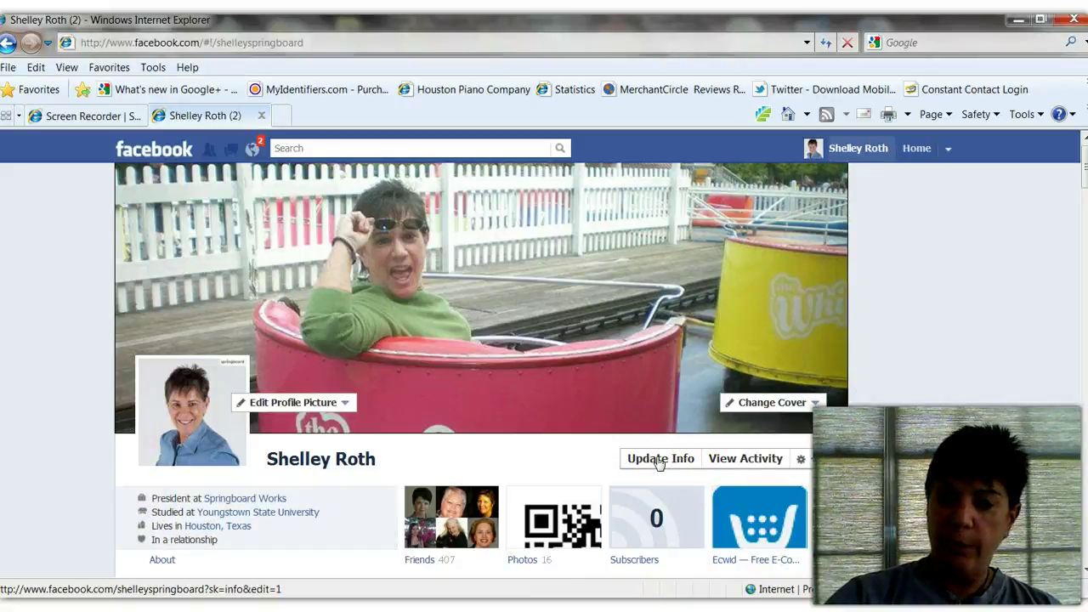
{"action": "left_click", "coordinate": [675, 459]}
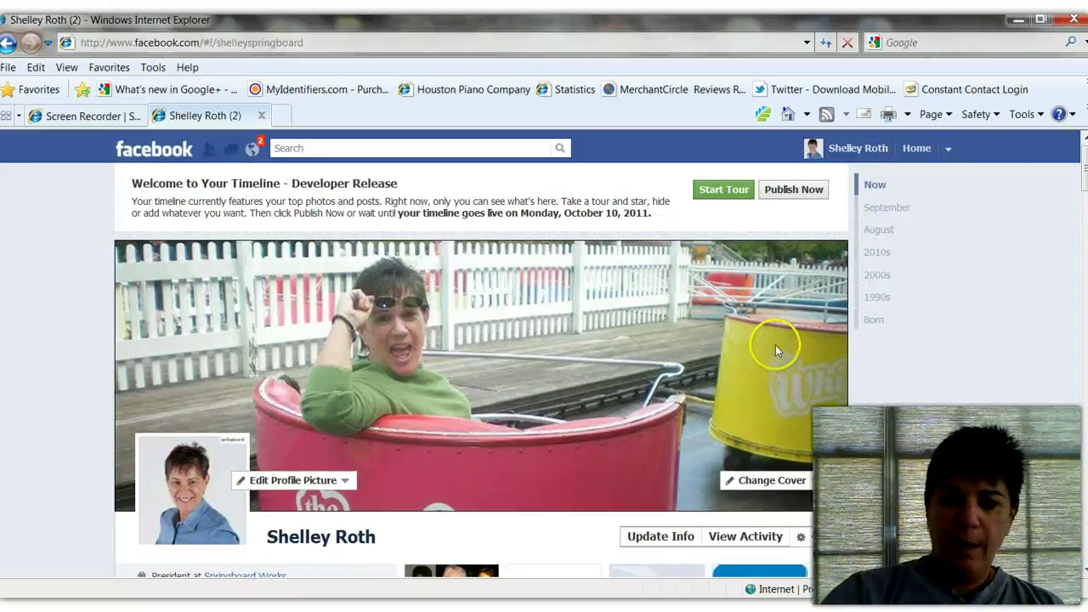
{"action": "scroll", "coordinate": [775, 346], "scroll_direction": "down", "scroll_amount": 2}
{"action": "scroll", "coordinate": [773, 345], "scroll_direction": "down", "scroll_amount": 2}
{"action": "scroll", "coordinate": [775, 349], "scroll_direction": "down", "scroll_amount": 2}
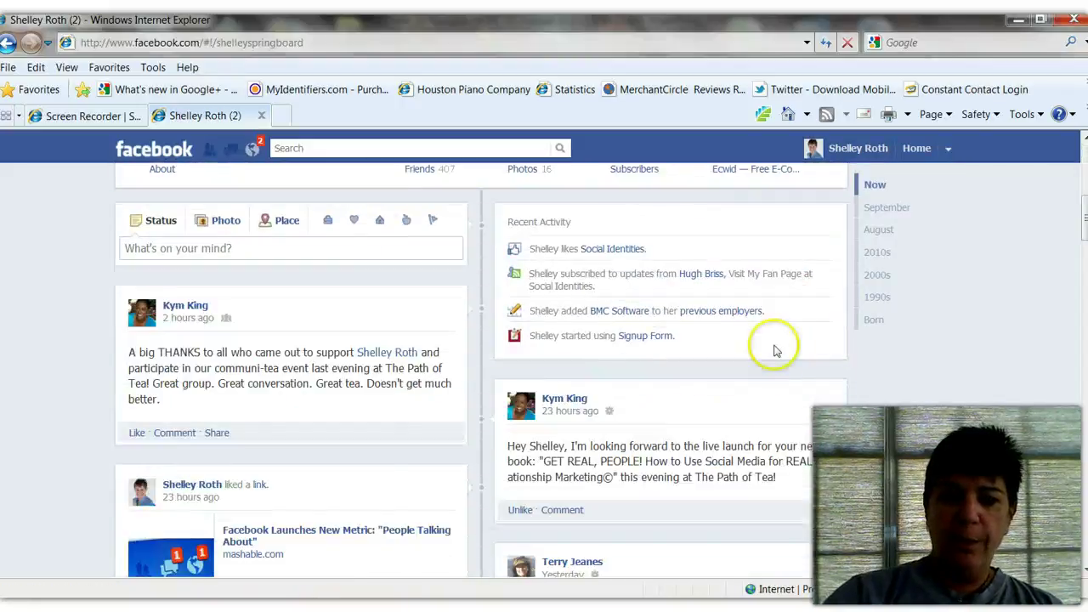
{"action": "scroll", "coordinate": [778, 348], "scroll_direction": "up", "scroll_amount": 5}
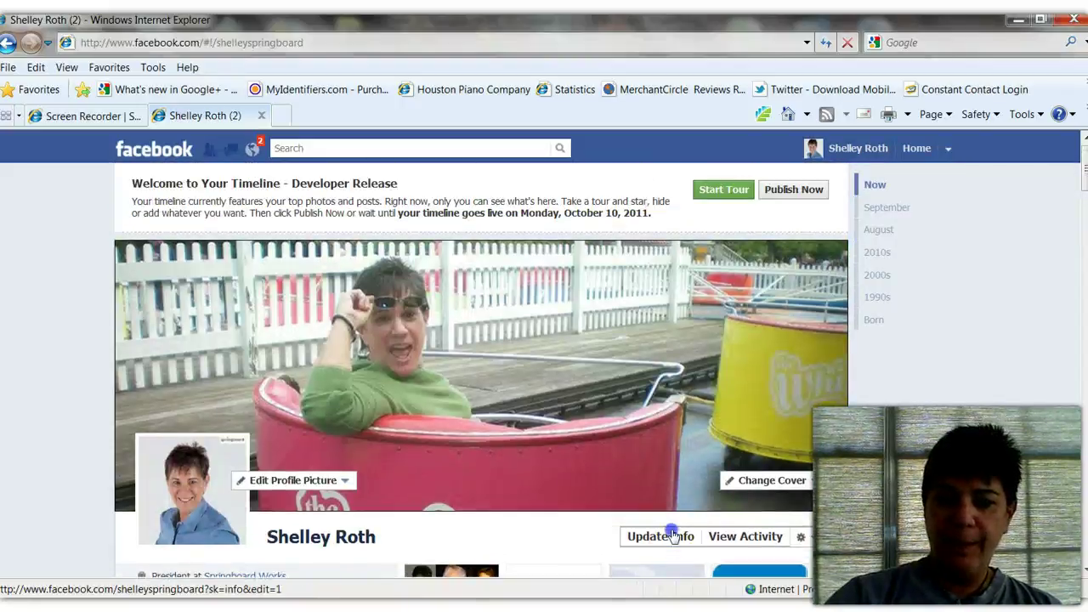
Open the profile information for updating and review the Work and Education entries alongside the About You section.
{"action": "left_click", "coordinate": [671, 536]}
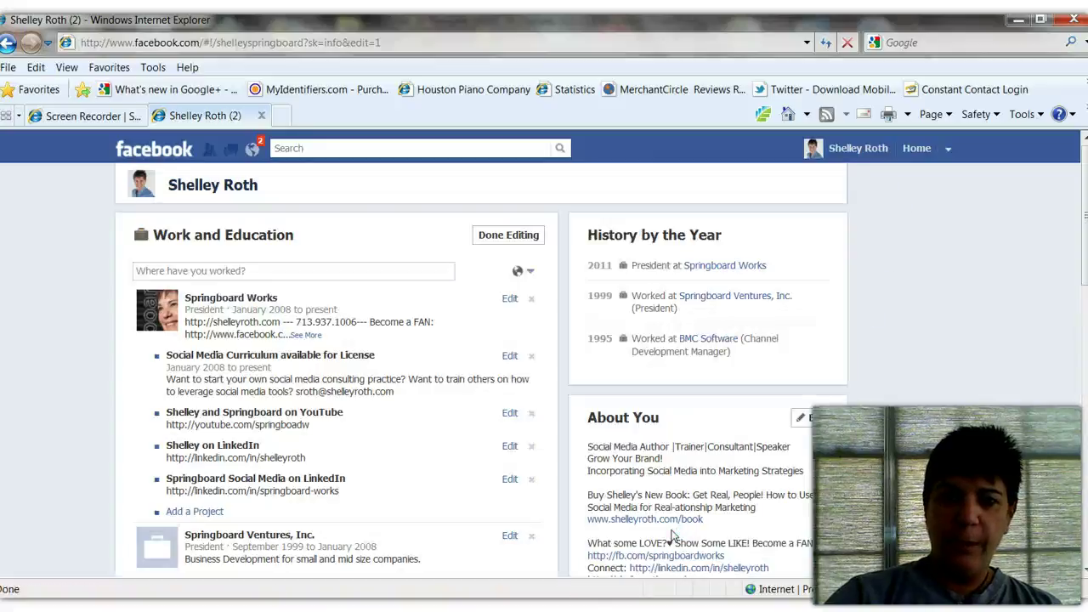
{"action": "scroll", "coordinate": [672, 536], "scroll_direction": "down", "scroll_amount": 2}
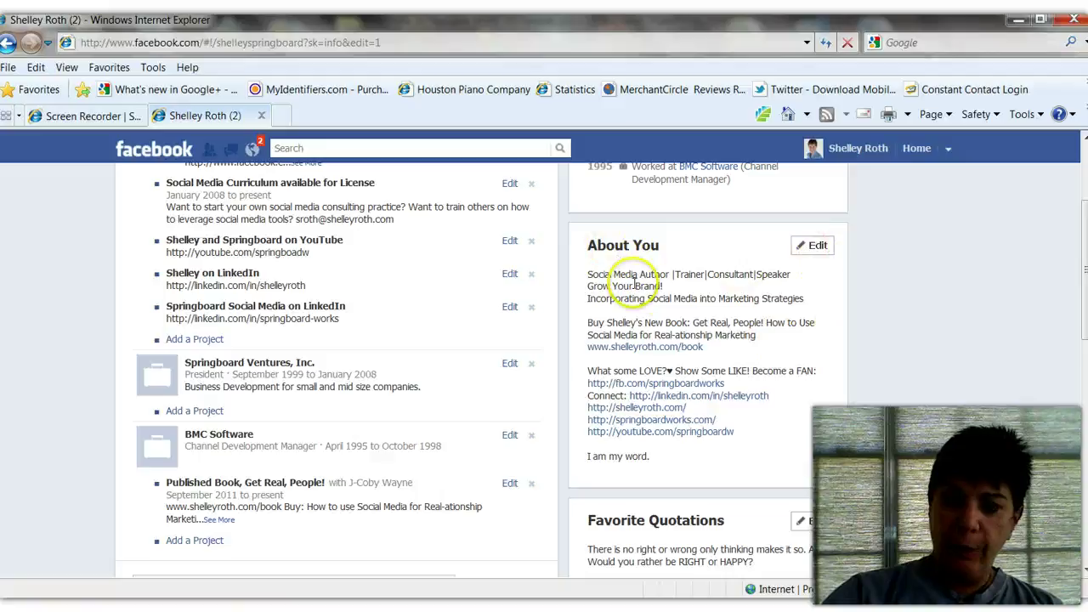
{"action": "scroll", "coordinate": [821, 372], "scroll_direction": "up", "scroll_amount": 2}
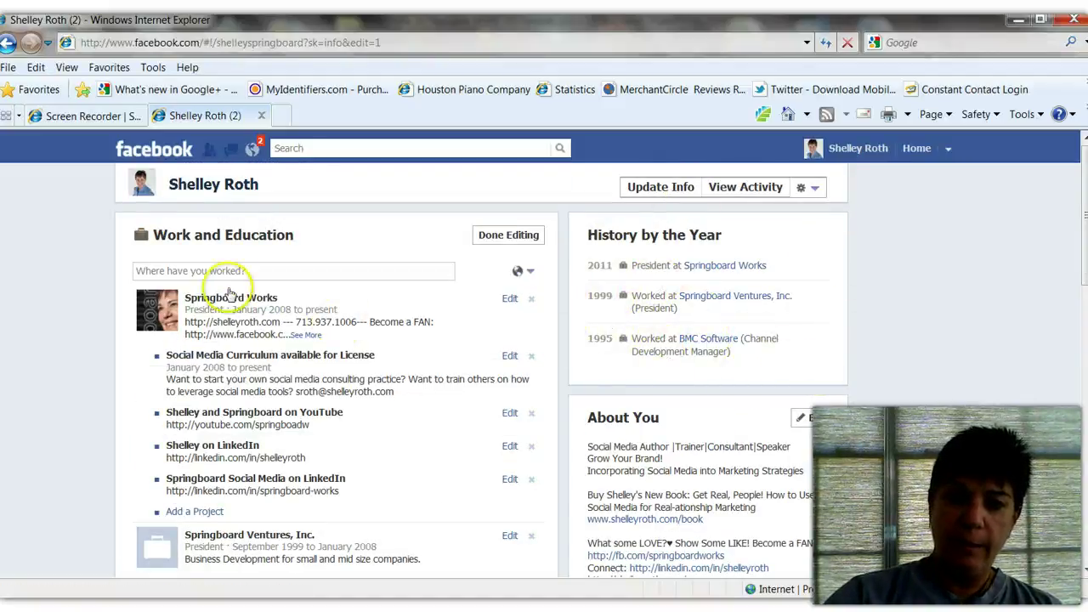
{"action": "scroll", "coordinate": [349, 451], "scroll_direction": "down", "scroll_amount": 1}
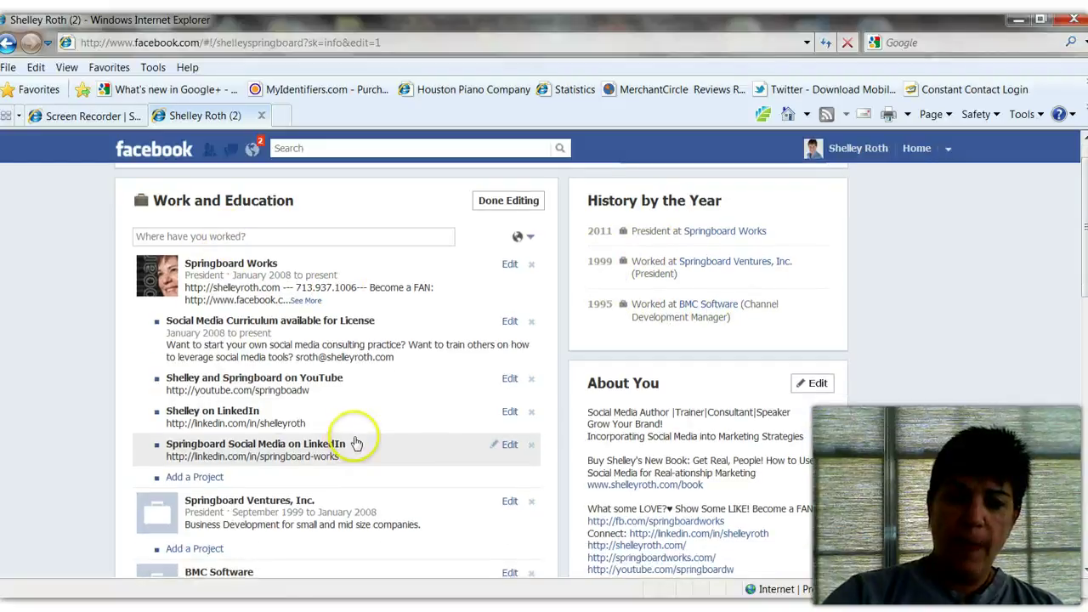
{"action": "scroll", "coordinate": [356, 443], "scroll_direction": "down", "scroll_amount": 1}
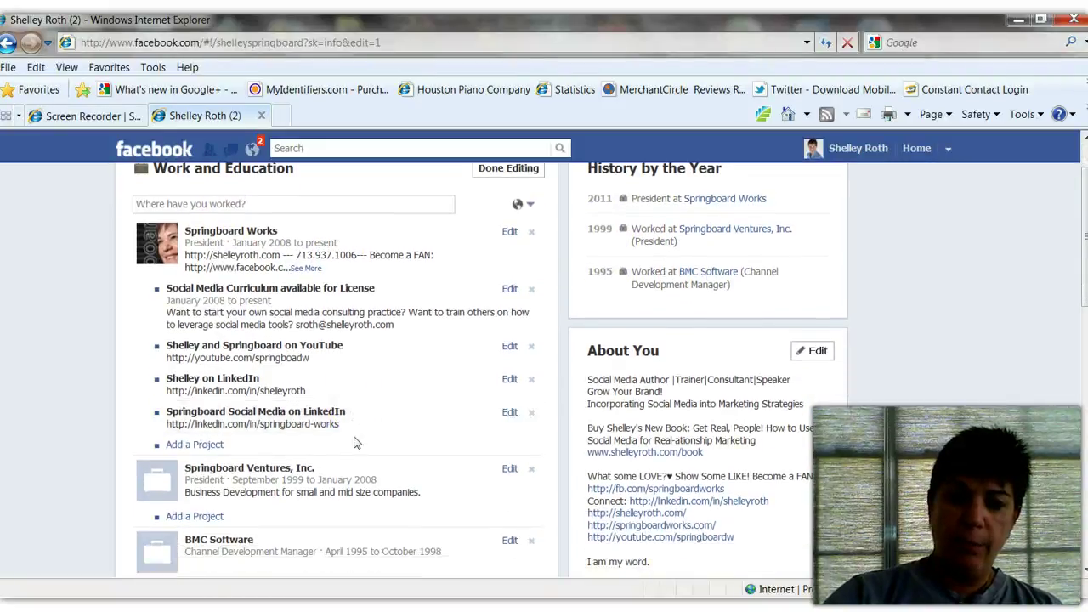
{"action": "scroll", "coordinate": [356, 443], "scroll_direction": "down", "scroll_amount": 4}
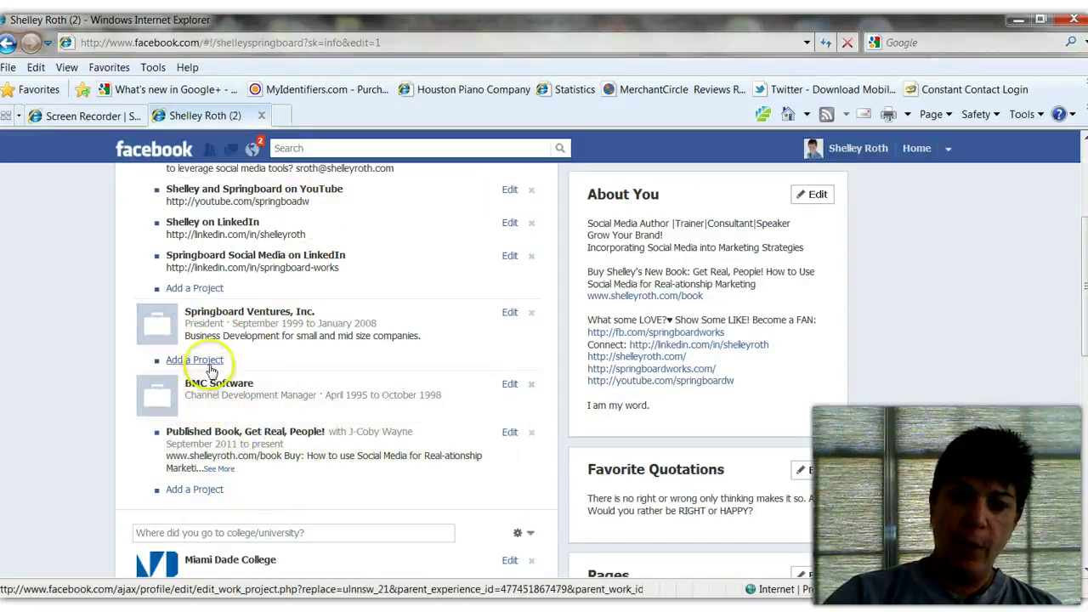
{"action": "scroll", "coordinate": [411, 364], "scroll_direction": "down", "scroll_amount": 5}
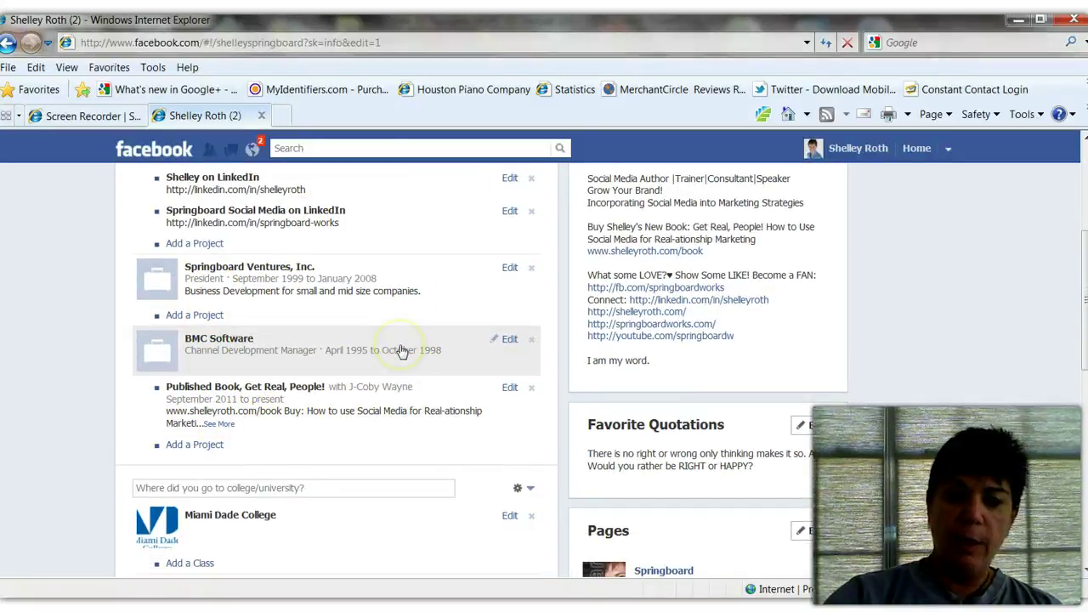
Review the colleges, Living, Contact Info and Relationships and Family sections, and return to the start of the info page.
{"action": "scroll", "coordinate": [315, 350], "scroll_direction": "down", "scroll_amount": 3}
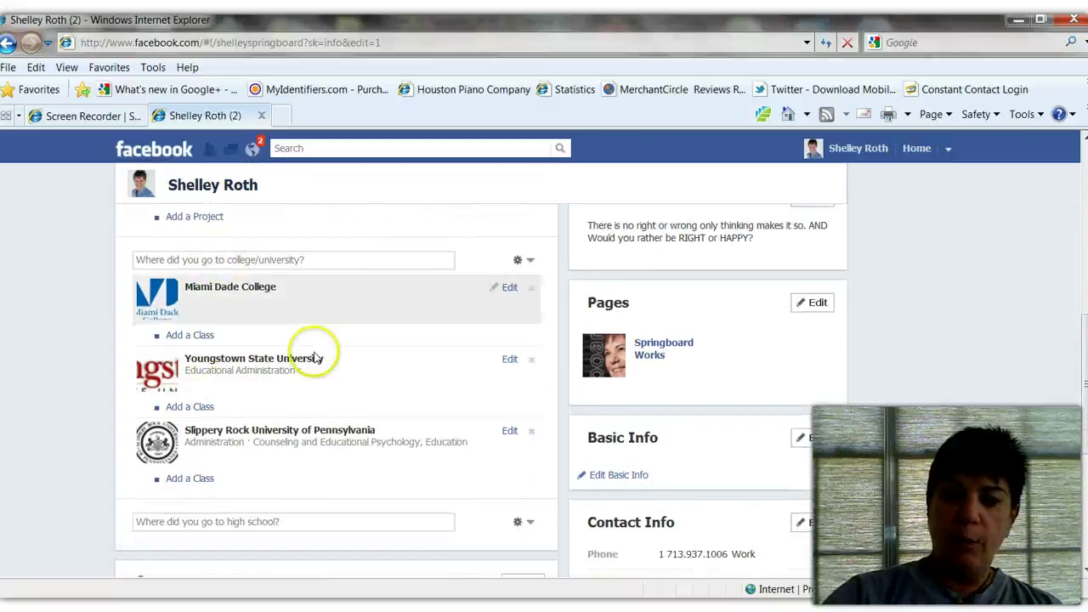
{"action": "scroll", "coordinate": [879, 309], "scroll_direction": "down", "scroll_amount": 3}
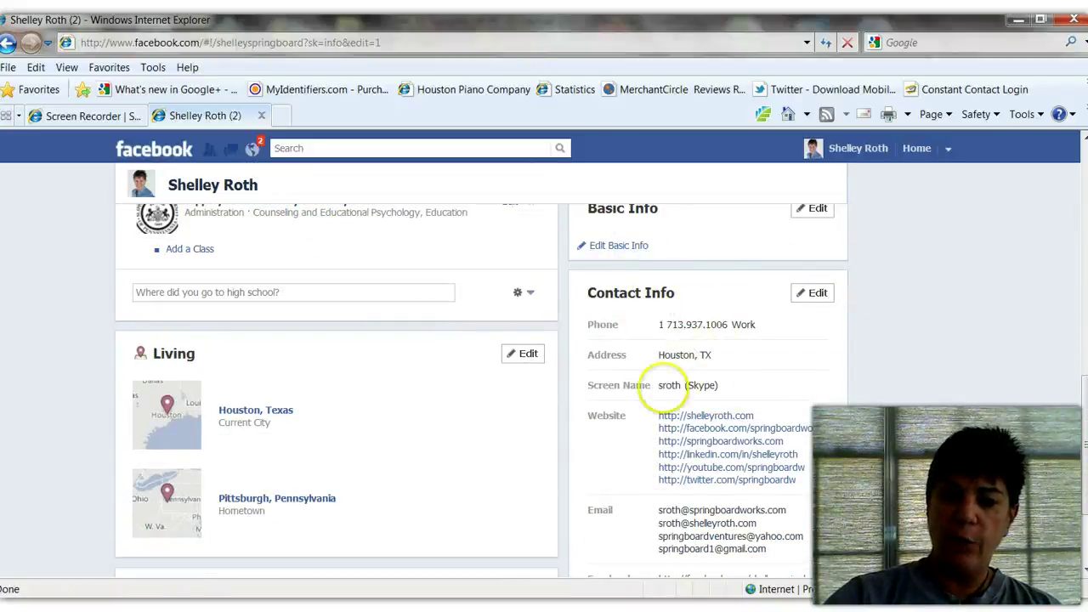
{"action": "scroll", "coordinate": [818, 453], "scroll_direction": "down", "scroll_amount": 3}
{"action": "scroll", "coordinate": [816, 456], "scroll_direction": "up", "scroll_amount": 5}
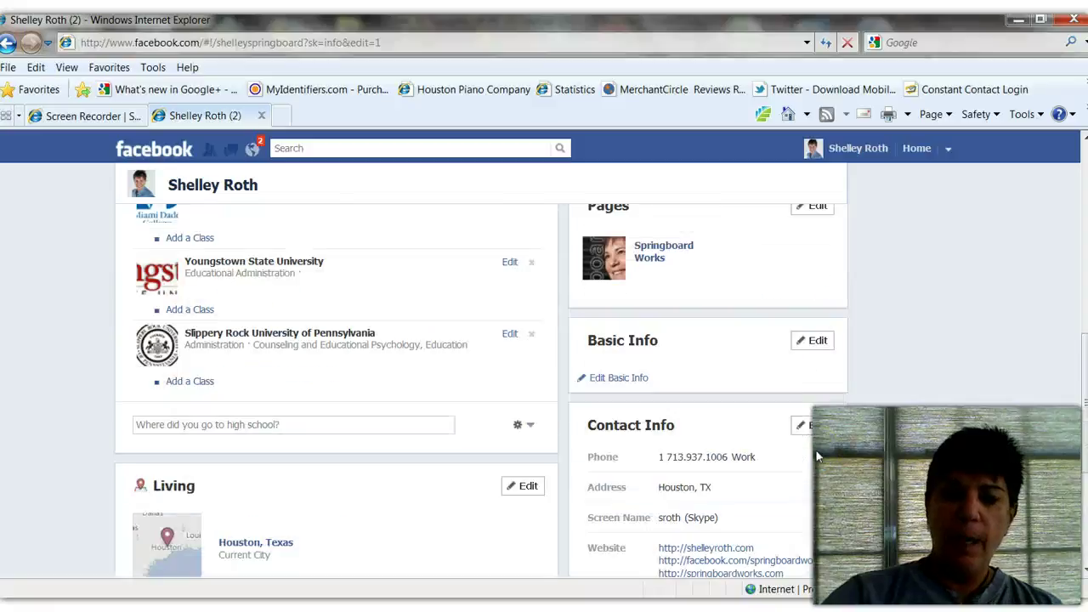
{"action": "scroll", "coordinate": [549, 476], "scroll_direction": "down", "scroll_amount": 5}
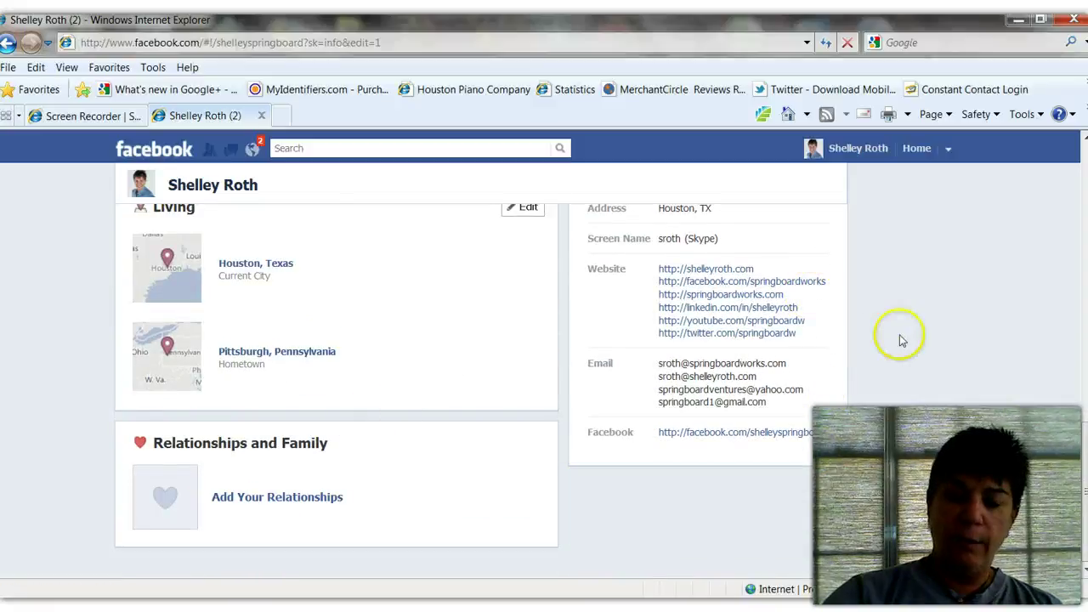
{"action": "scroll", "coordinate": [900, 340], "scroll_direction": "up", "scroll_amount": 3}
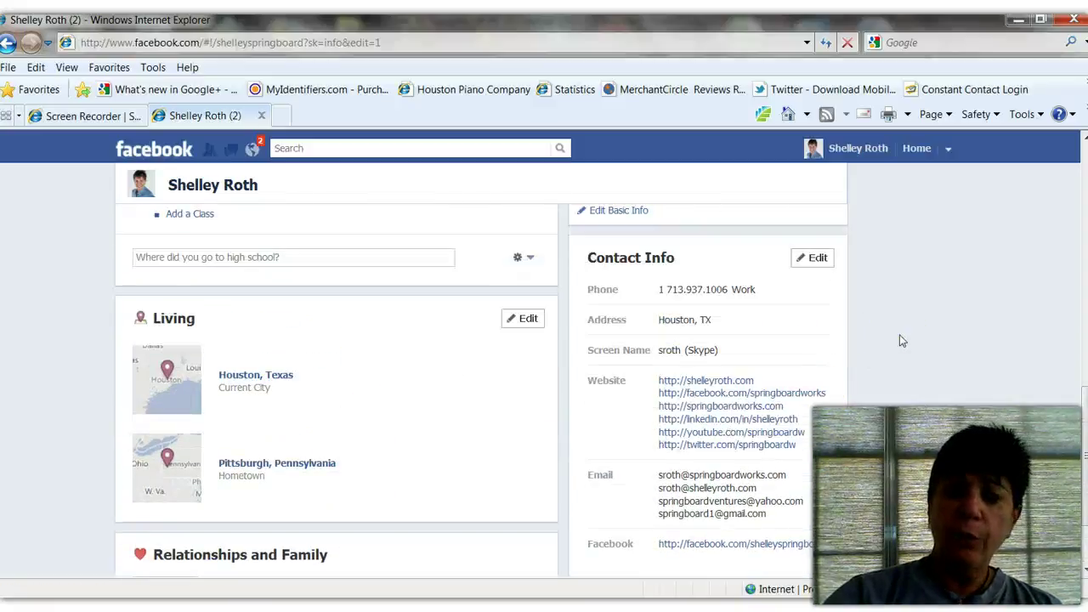
{"action": "scroll", "coordinate": [902, 340], "scroll_direction": "down", "scroll_amount": 3}
{"action": "scroll", "coordinate": [900, 340], "scroll_direction": "up", "scroll_amount": 5}
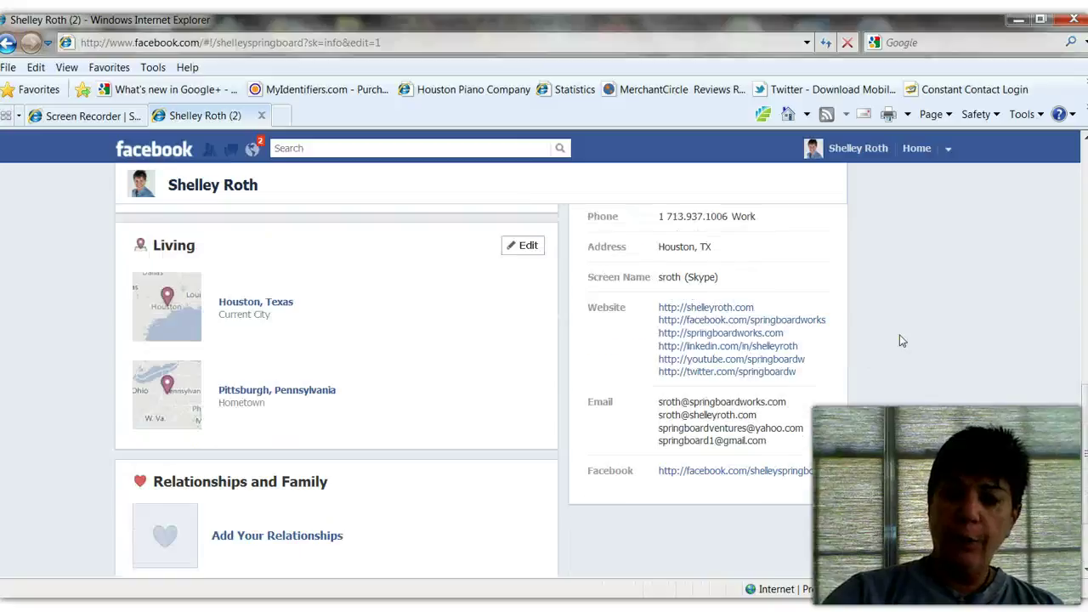
{"action": "scroll", "coordinate": [823, 428], "scroll_direction": "up", "scroll_amount": 5}
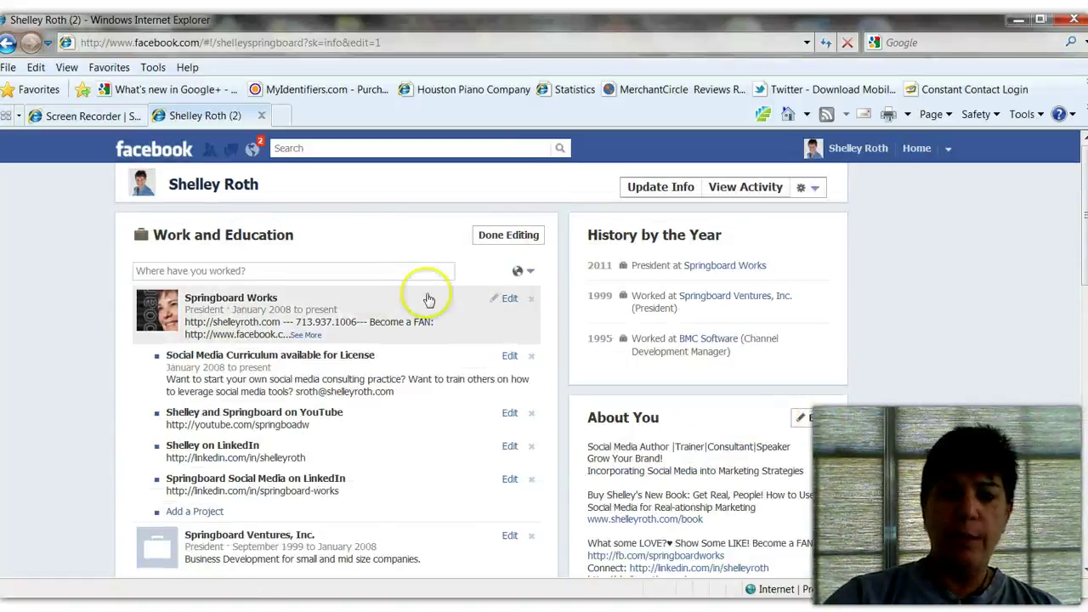
Check the audience choices available for the work history in the Work and Education section, leaving the Public setting as is.
{"action": "left_click", "coordinate": [521, 274]}
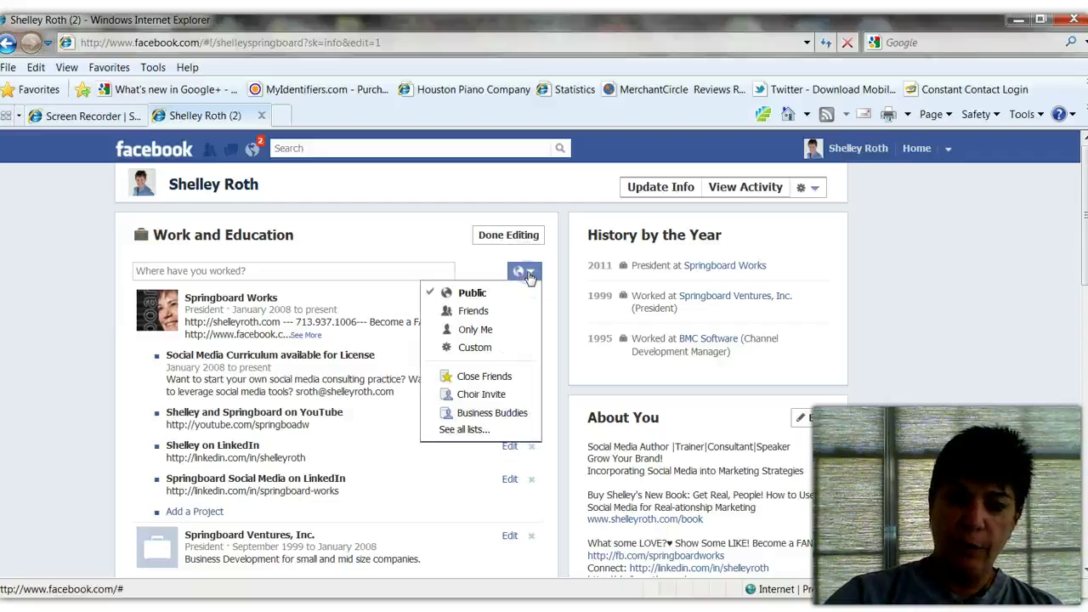
{"action": "left_click", "coordinate": [476, 314]}
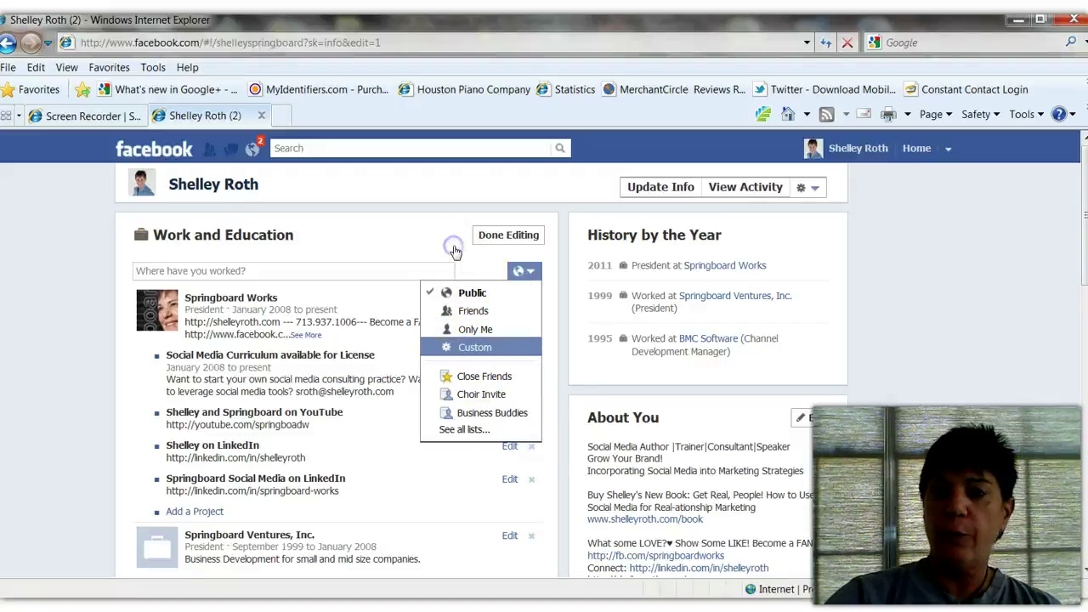
{"action": "left_click", "coordinate": [814, 190]}
Preview the timeline with View As to see how it looks to most people on Facebook.
{"action": "left_click", "coordinate": [816, 192]}
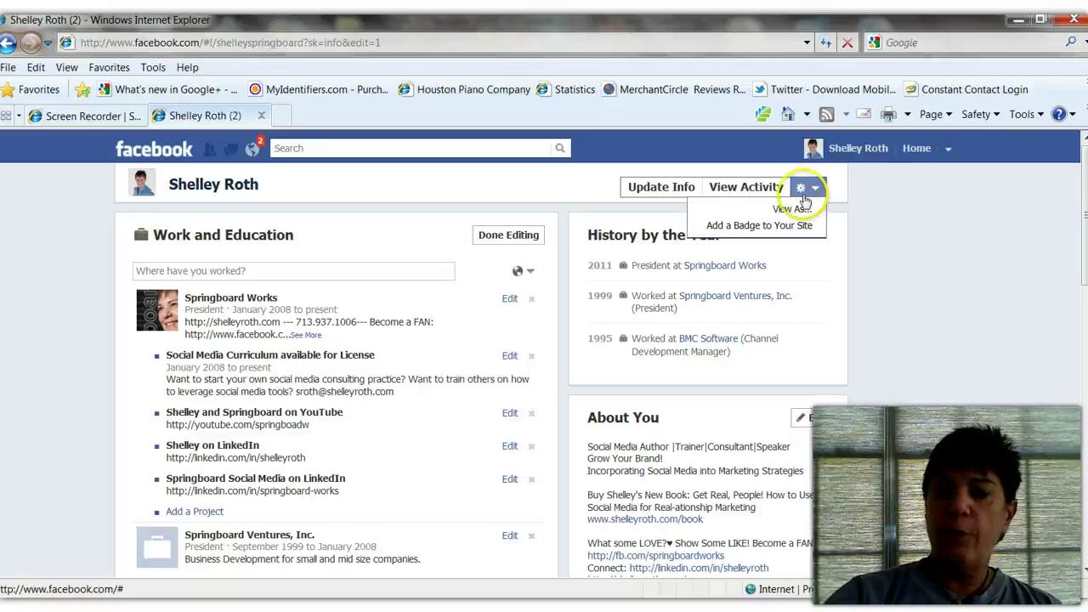
{"action": "left_click", "coordinate": [799, 209]}
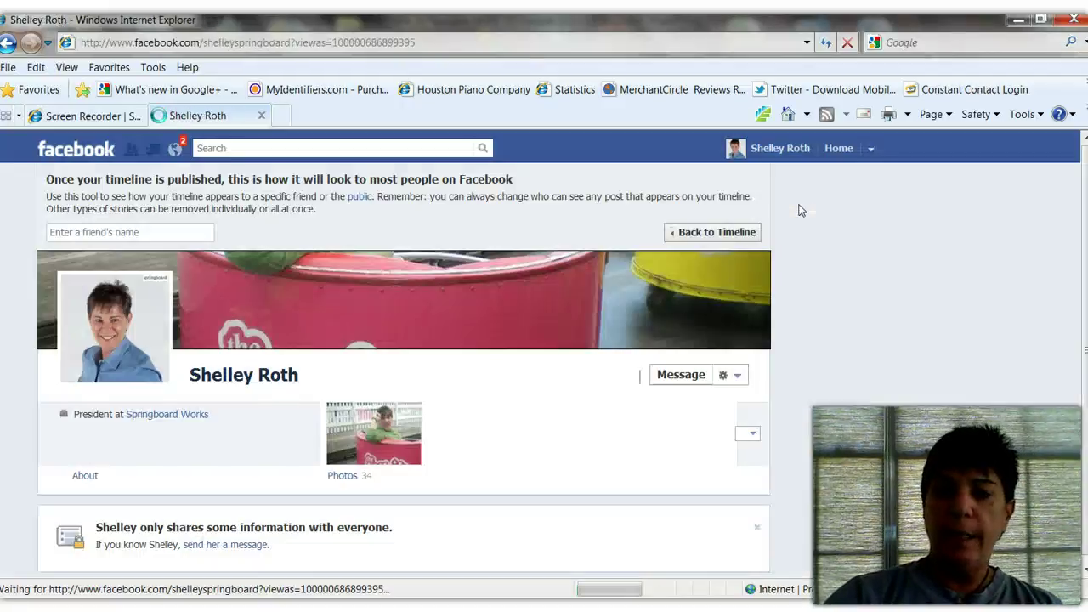
{"action": "left_click", "coordinate": [719, 239]}
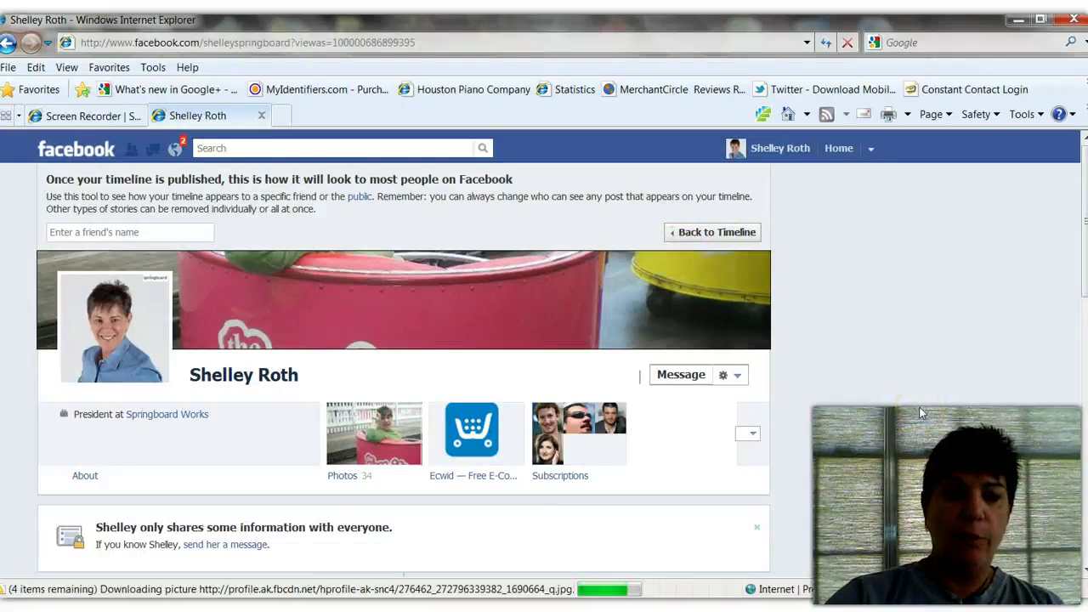
Preview the timeline as one specific friend by entering the friend's full name, and review the posts and Recent Activity shown to them.
{"action": "left_click", "coordinate": [127, 232]}
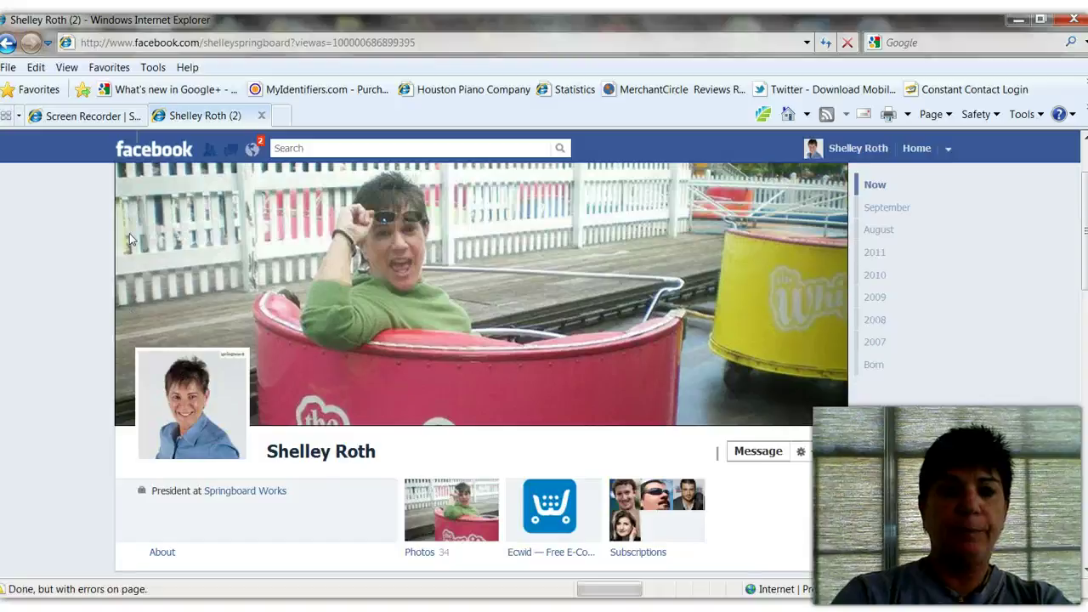
{"action": "type", "text": "ak"}
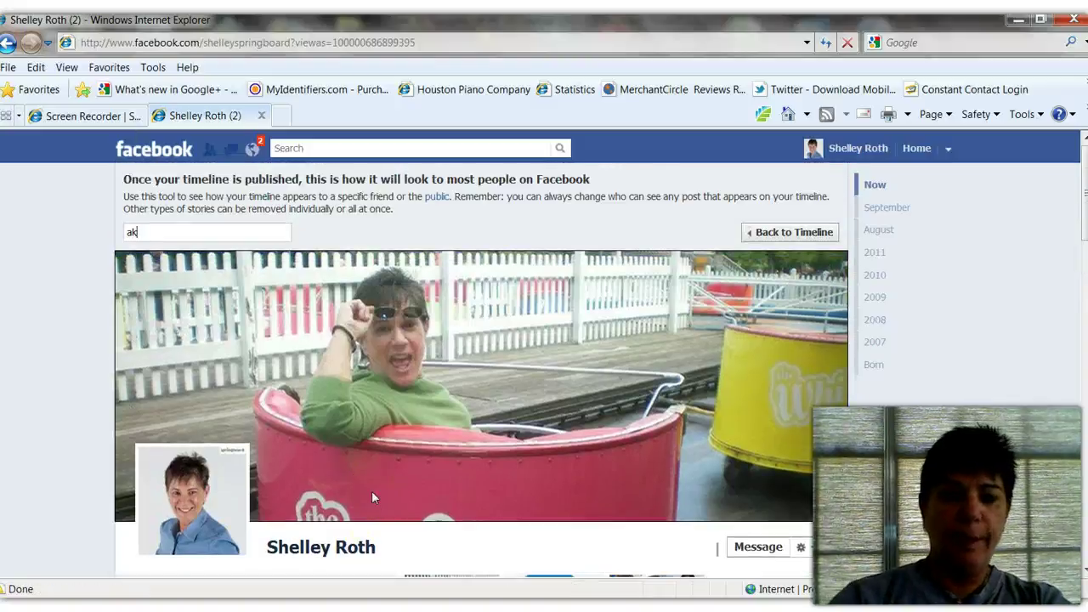
{"action": "type", "text": " stout"}
{"action": "key", "text": "Return"}
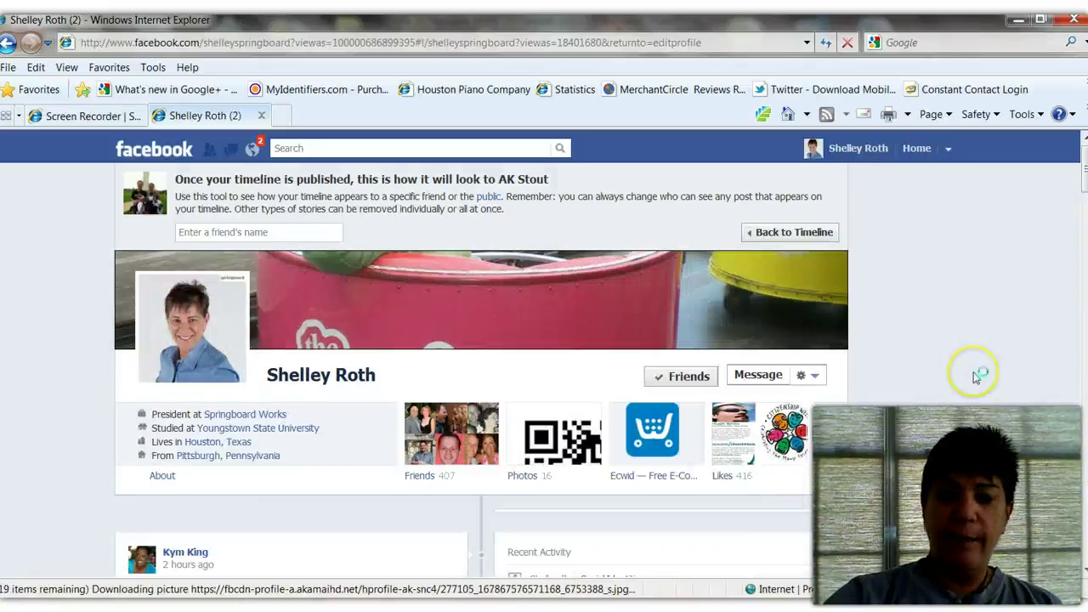
{"action": "scroll", "coordinate": [976, 378], "scroll_direction": "down", "scroll_amount": 2}
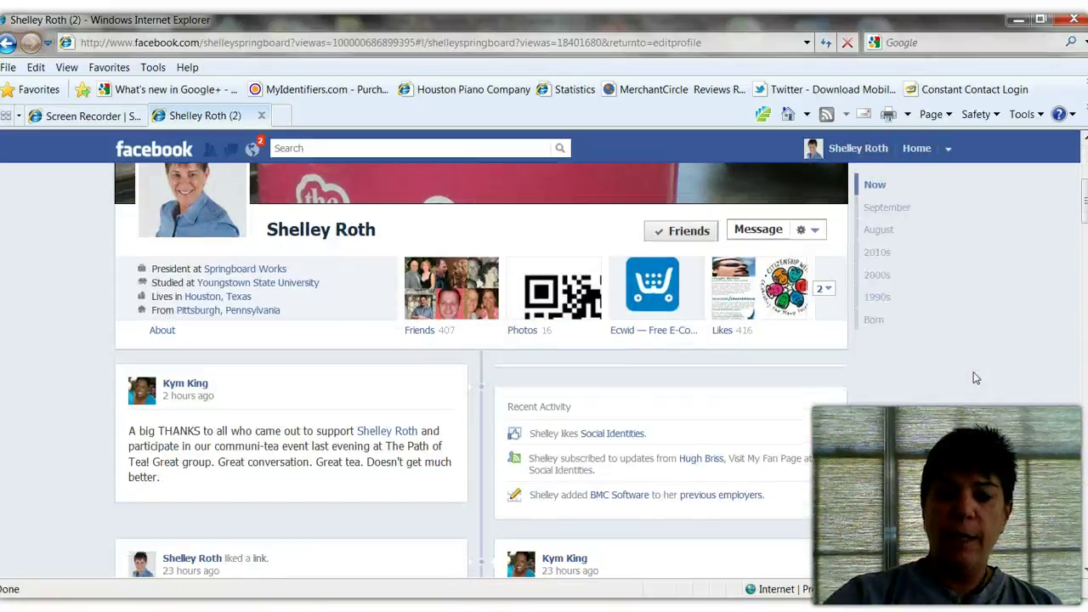
{"action": "scroll", "coordinate": [517, 518], "scroll_direction": "down", "scroll_amount": 3}
{"action": "scroll", "coordinate": [774, 411], "scroll_direction": "up", "scroll_amount": 5}
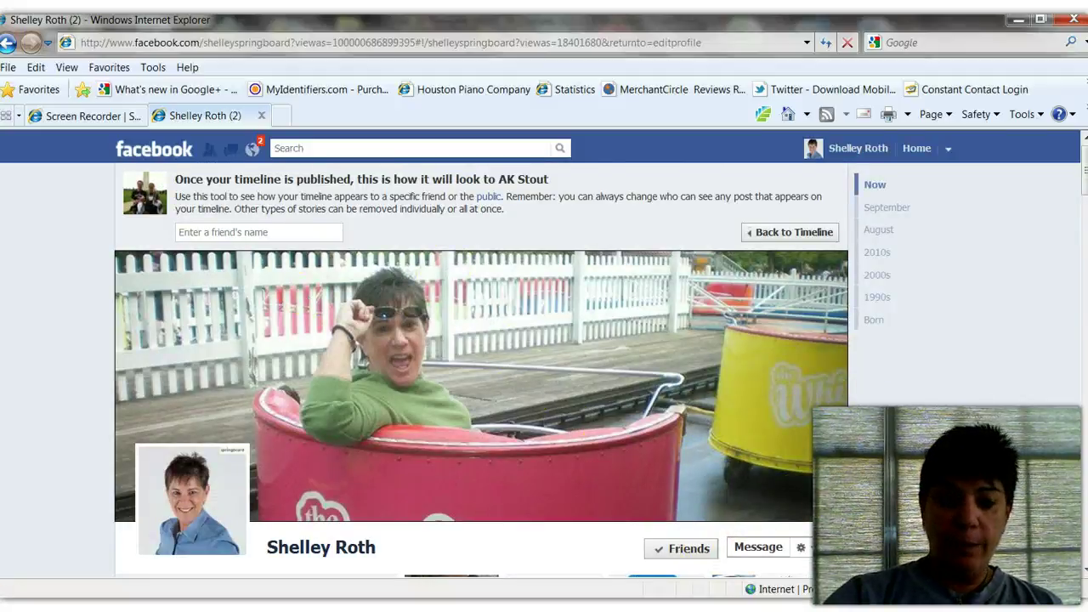
Switch to the PowerPoint presentation "How To Navigate MORE FB changes 10.5.11" and show its "Liked What you Learned?" slide as a full-screen slide show.
{"action": "mouse_move", "coordinate": [559, 608]}
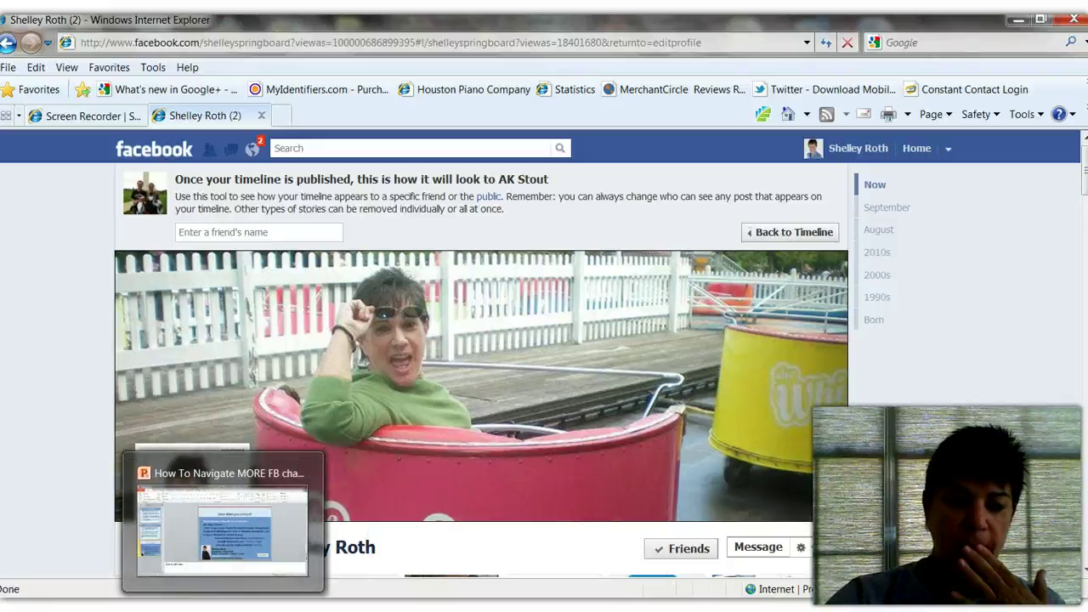
{"action": "mouse_move", "coordinate": [222, 605]}
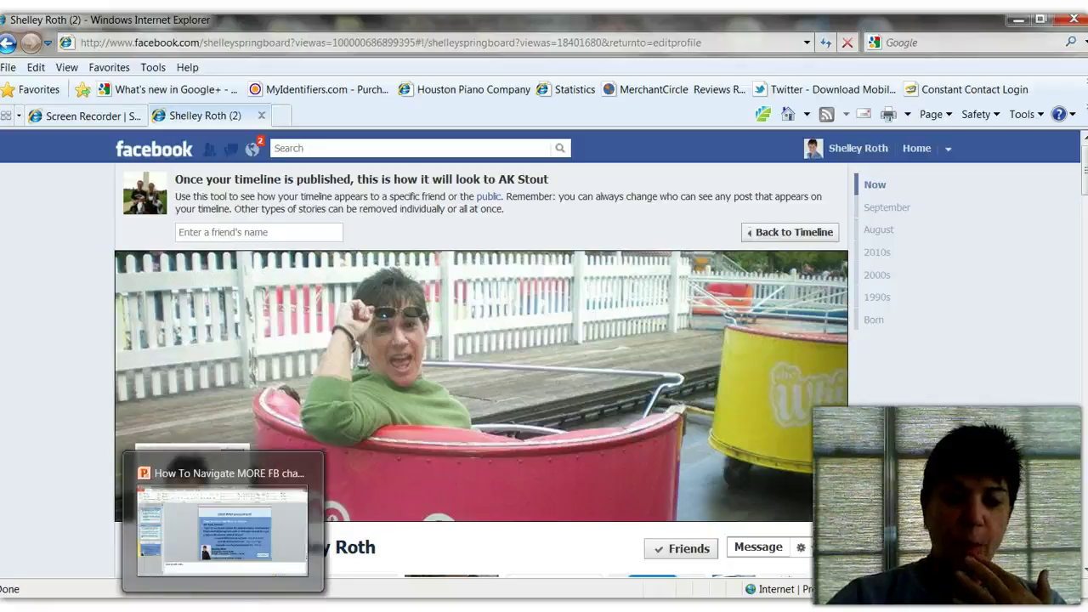
{"action": "left_click", "coordinate": [227, 567]}
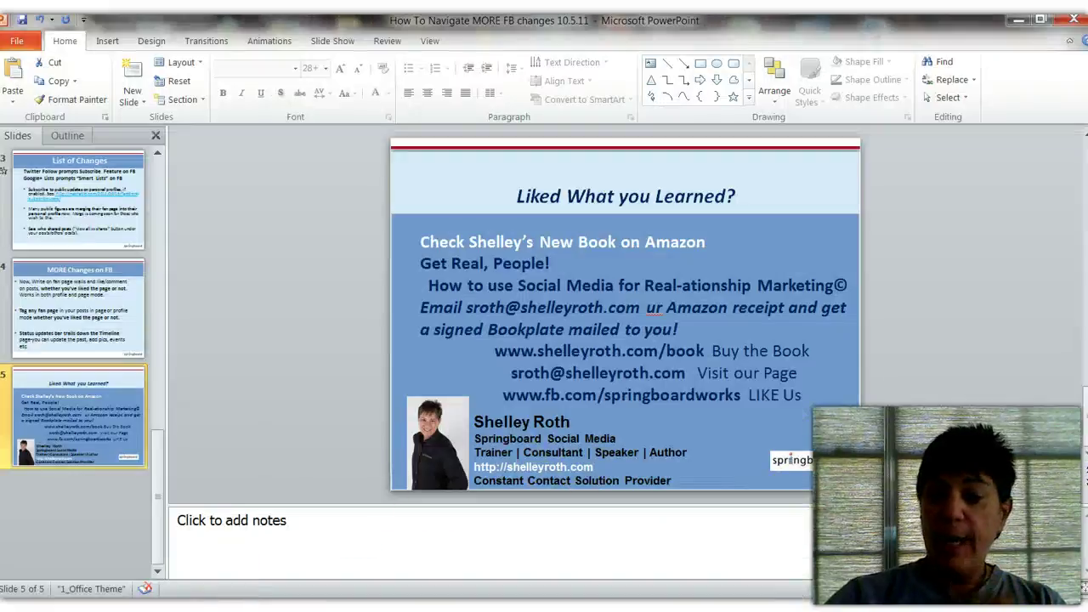
{"action": "left_click", "coordinate": [922, 588]}
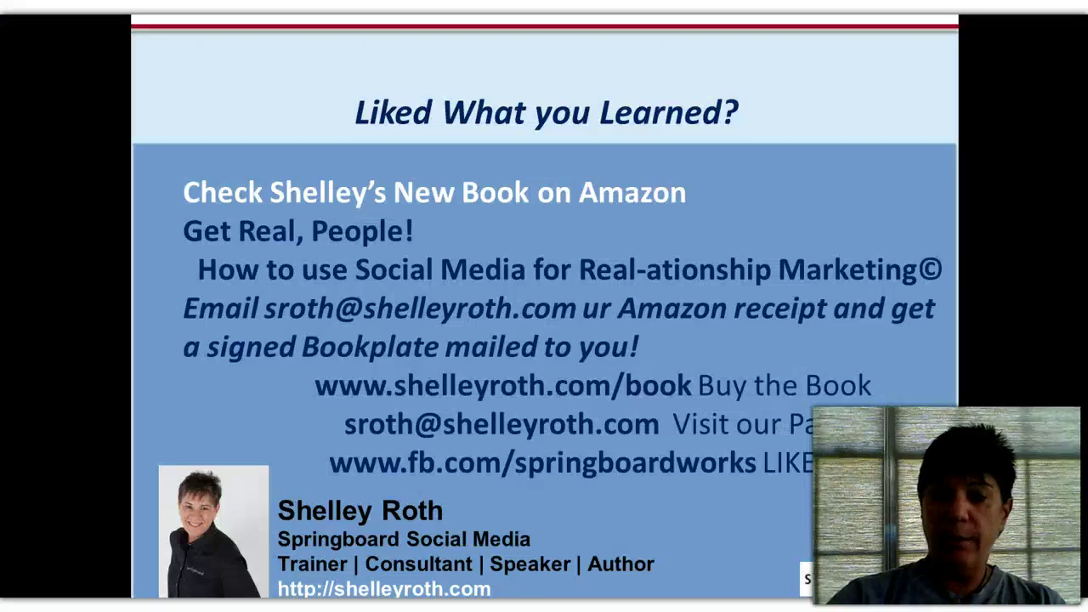